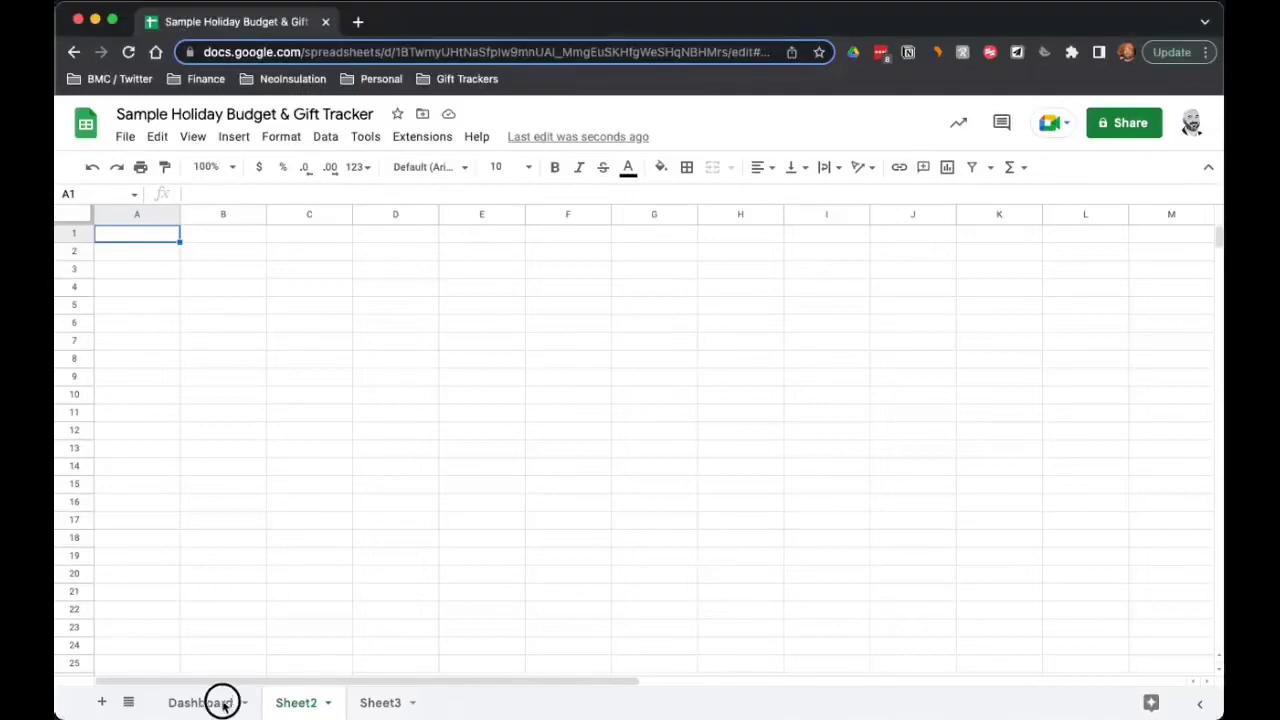
Step: Rename the Sheet2 tab to 'Gift Tracker & Budget'
double_click(305, 703)
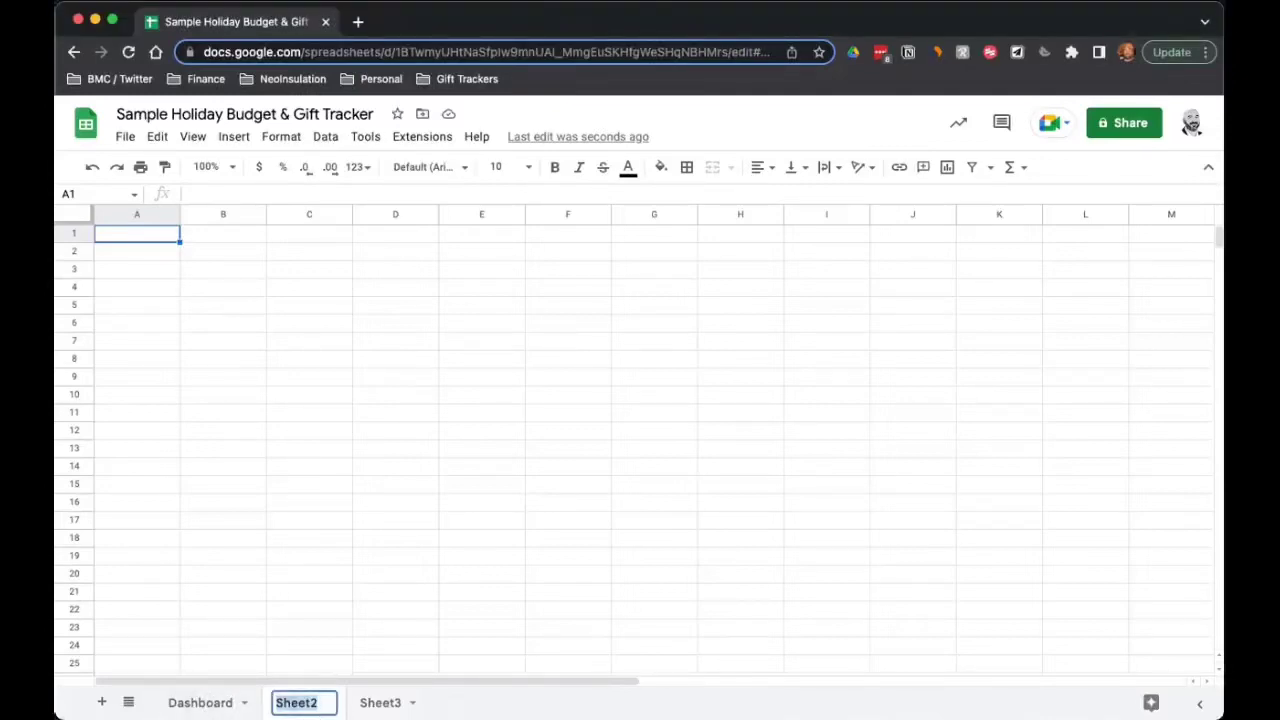
type("Gift Tr")
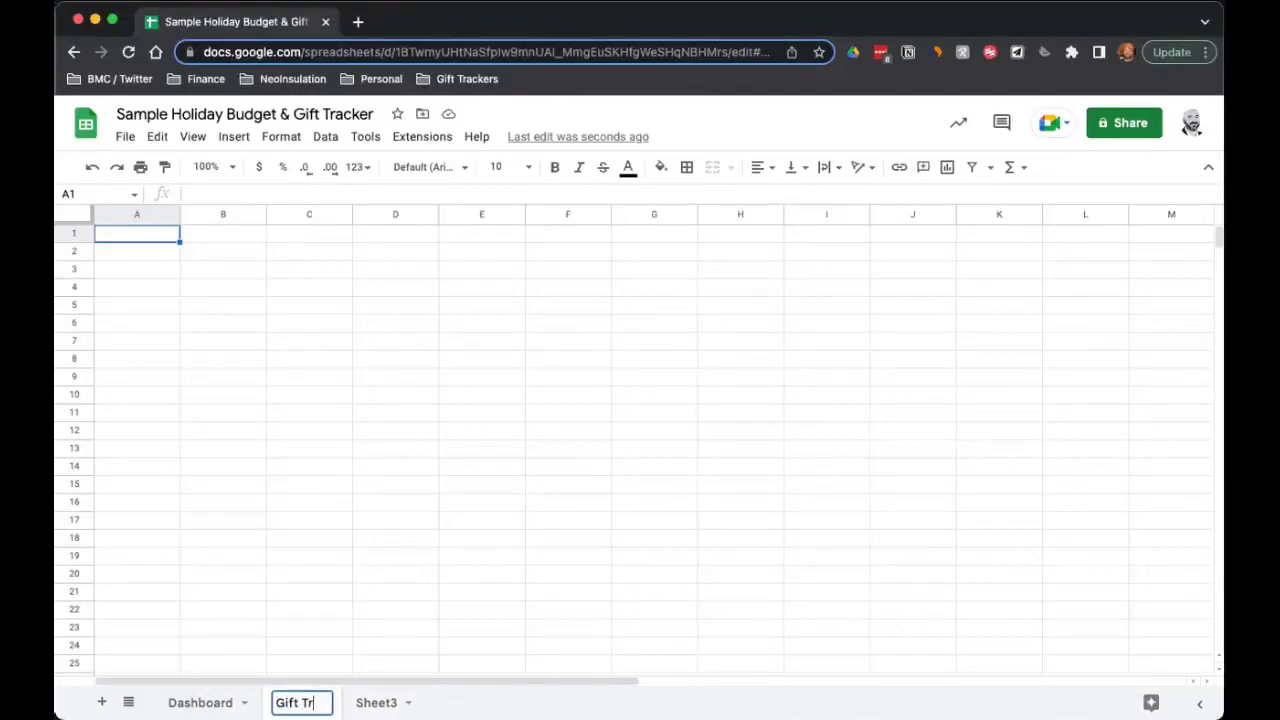
type("acker & B")
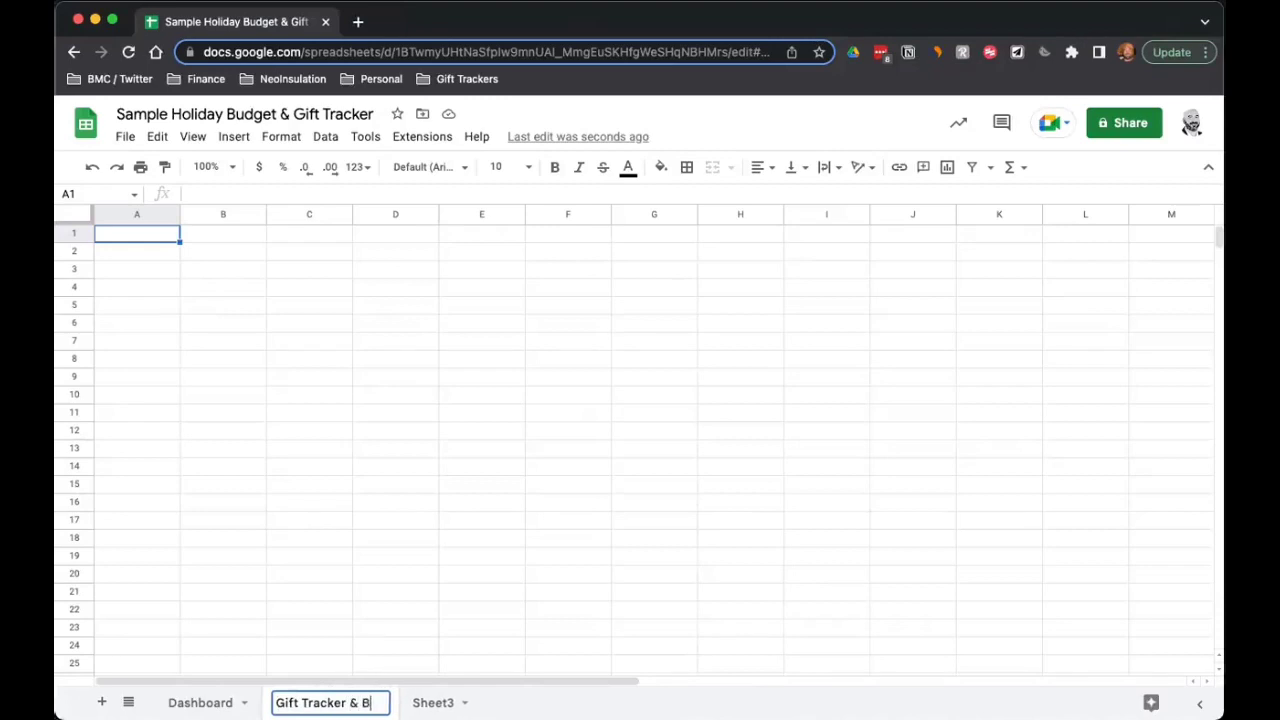
type("udget")
key("Return")
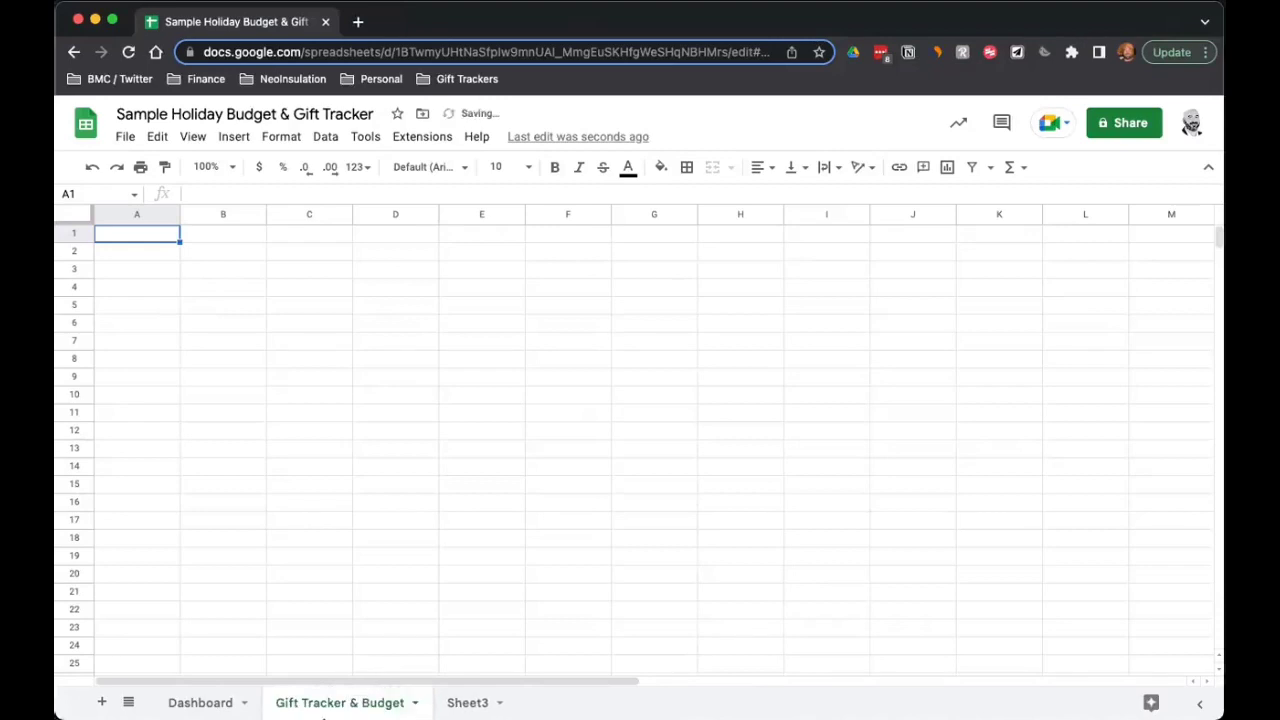
Step: Rename the Sheet3 tab to 'Christmas Card Tracker'
double_click(470, 712)
type("C")
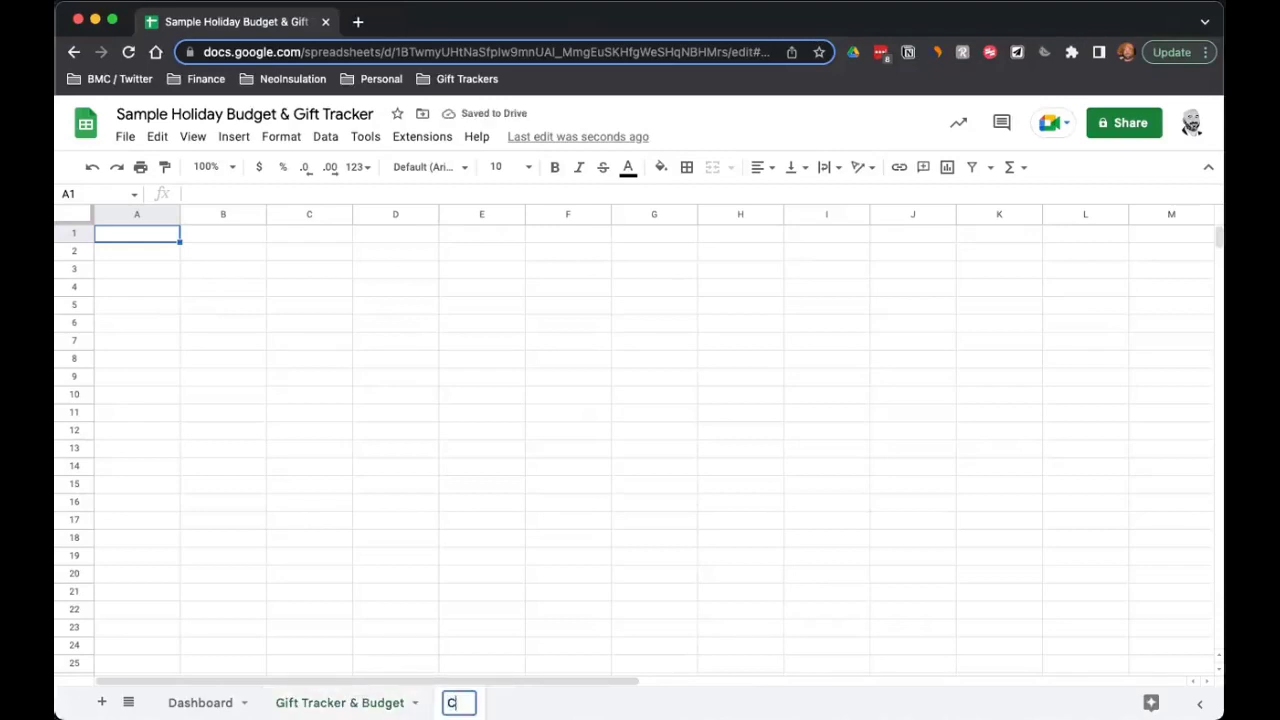
type("hristmas Car")
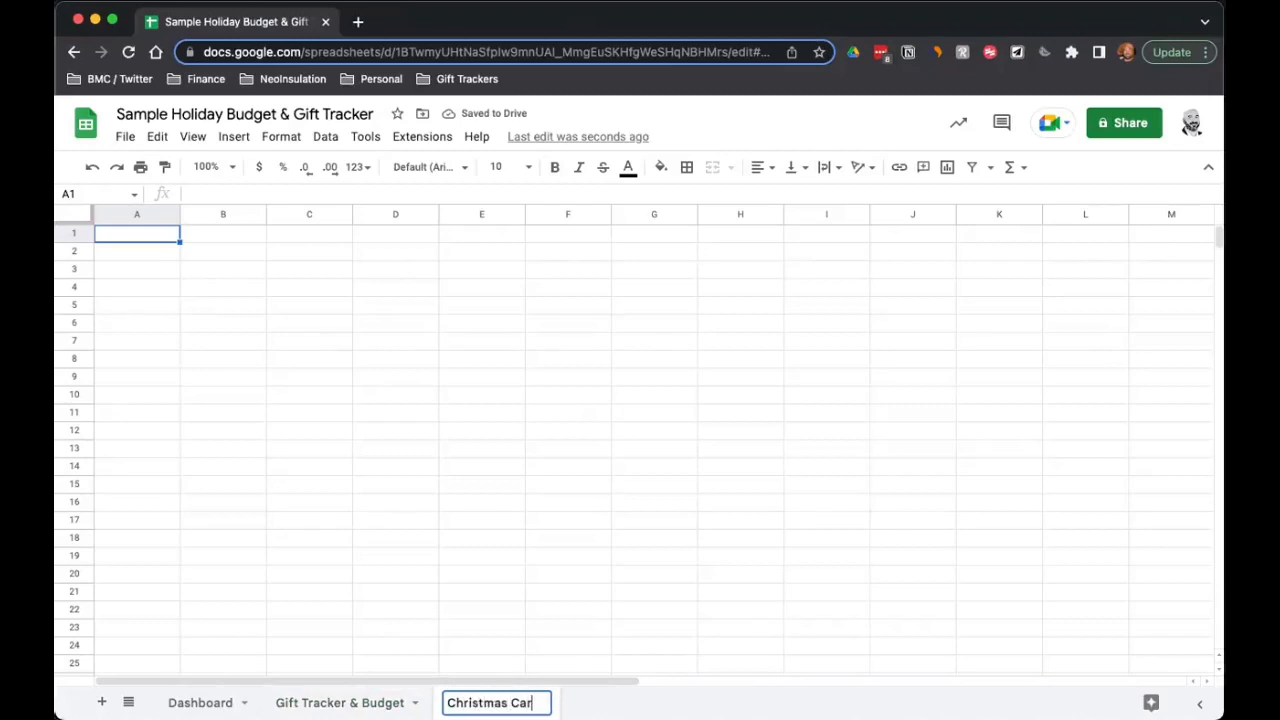
type("d Tracker")
key("Return")
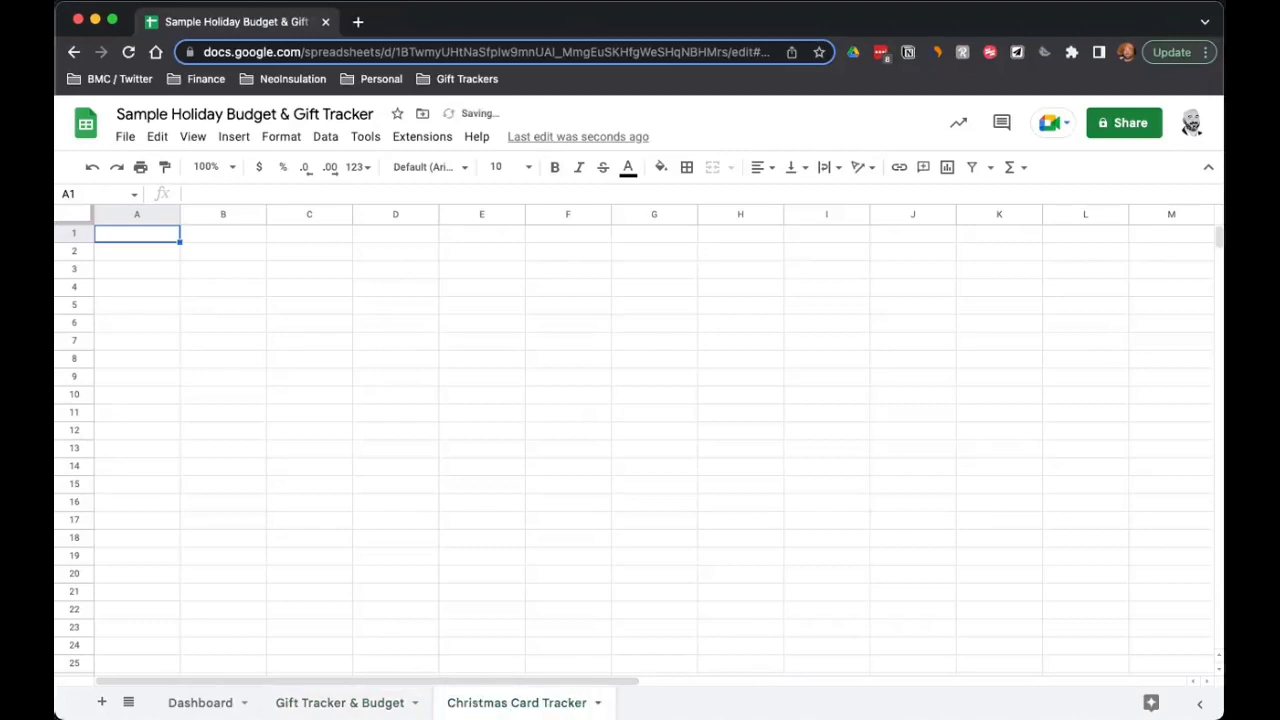
Step: Fill the Christmas Card Tracker and Gift Tracker & Budget sheets entirely with light green
left_click(77, 224)
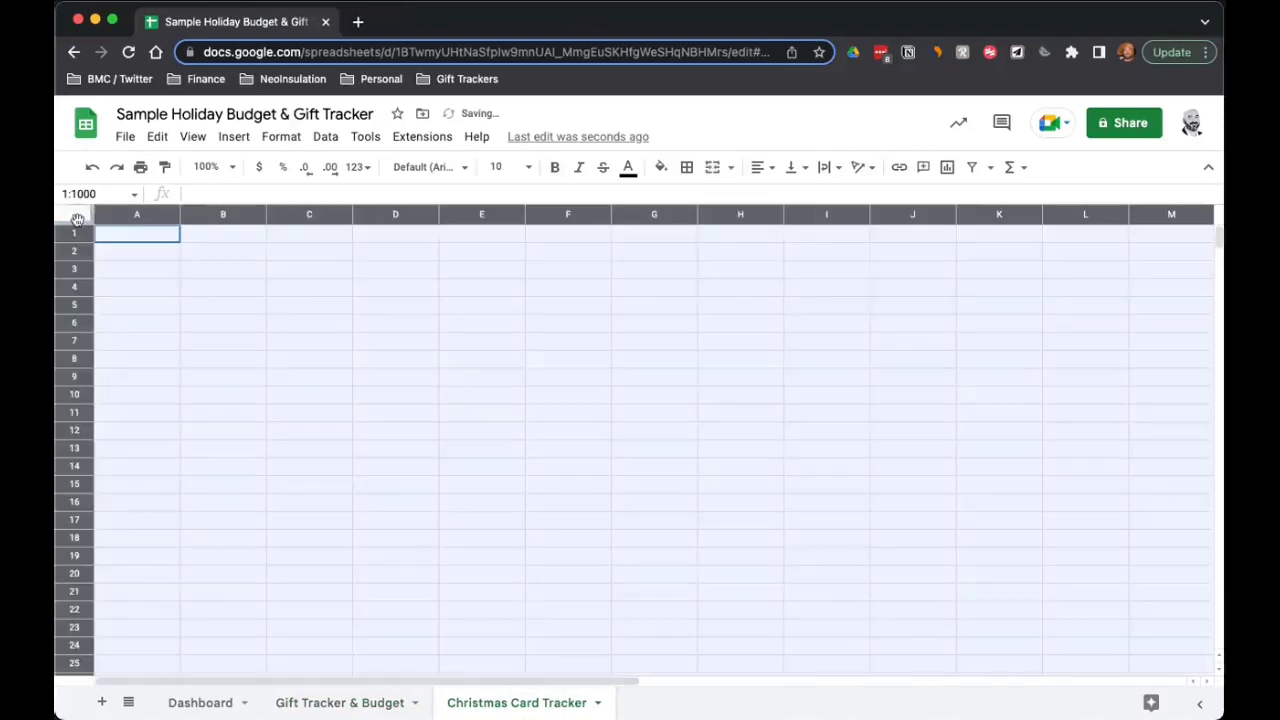
left_click(660, 167)
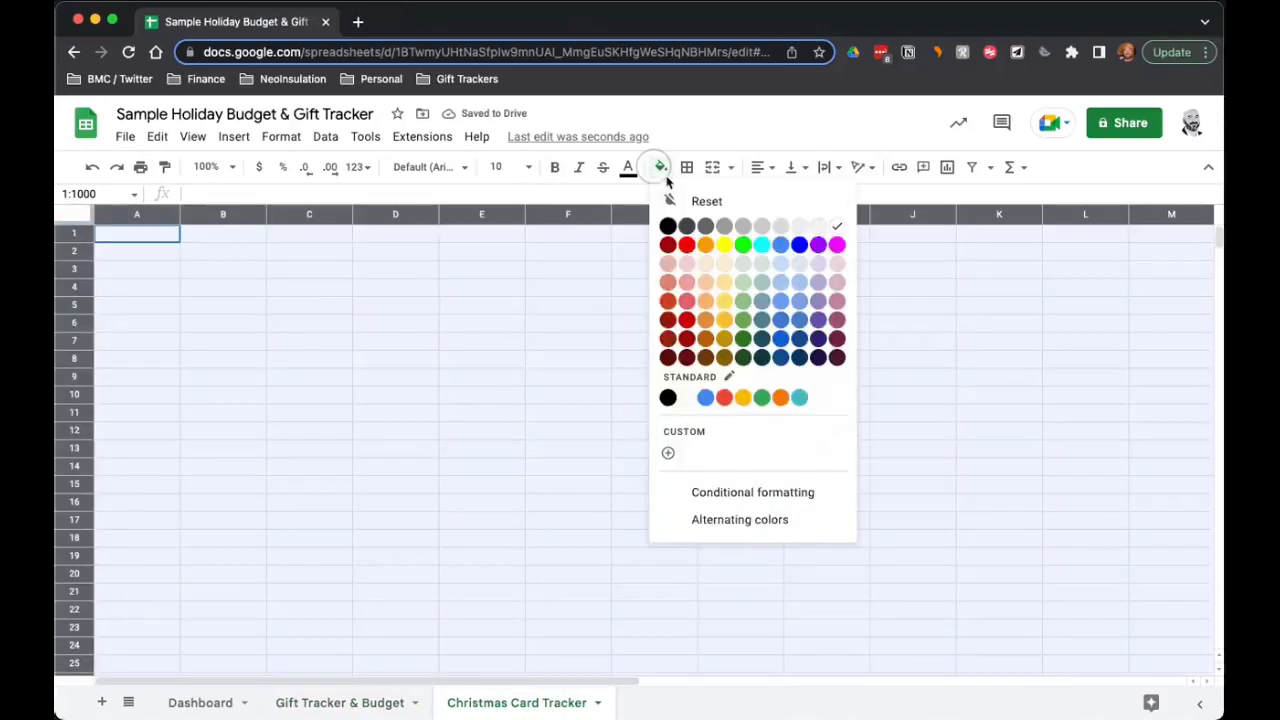
left_click(740, 266)
left_click(363, 703)
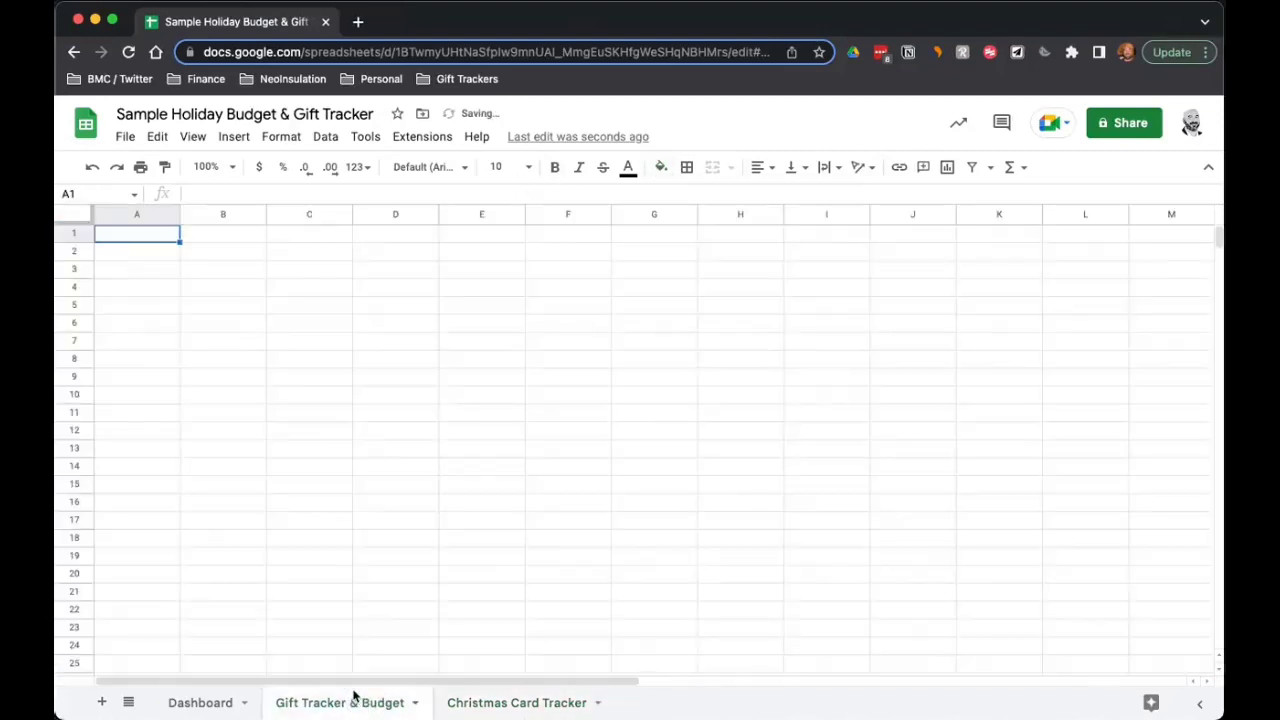
left_click(86, 220)
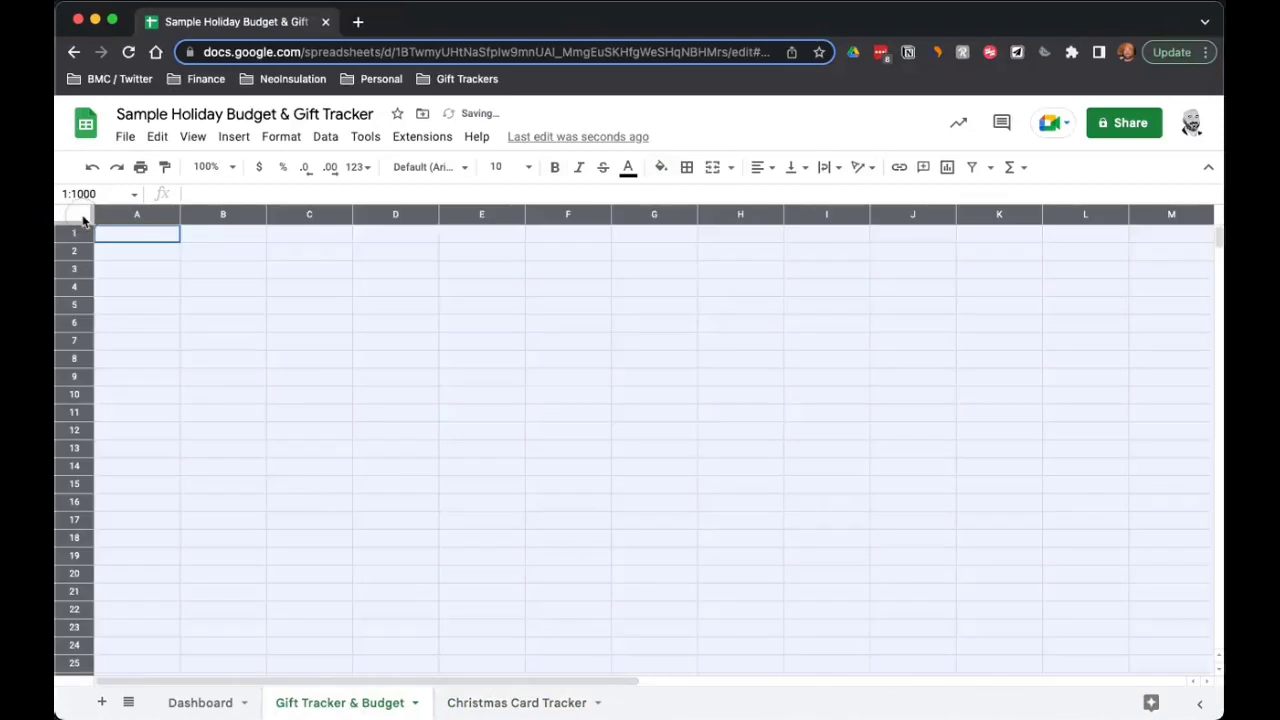
left_click(661, 168)
left_click(745, 266)
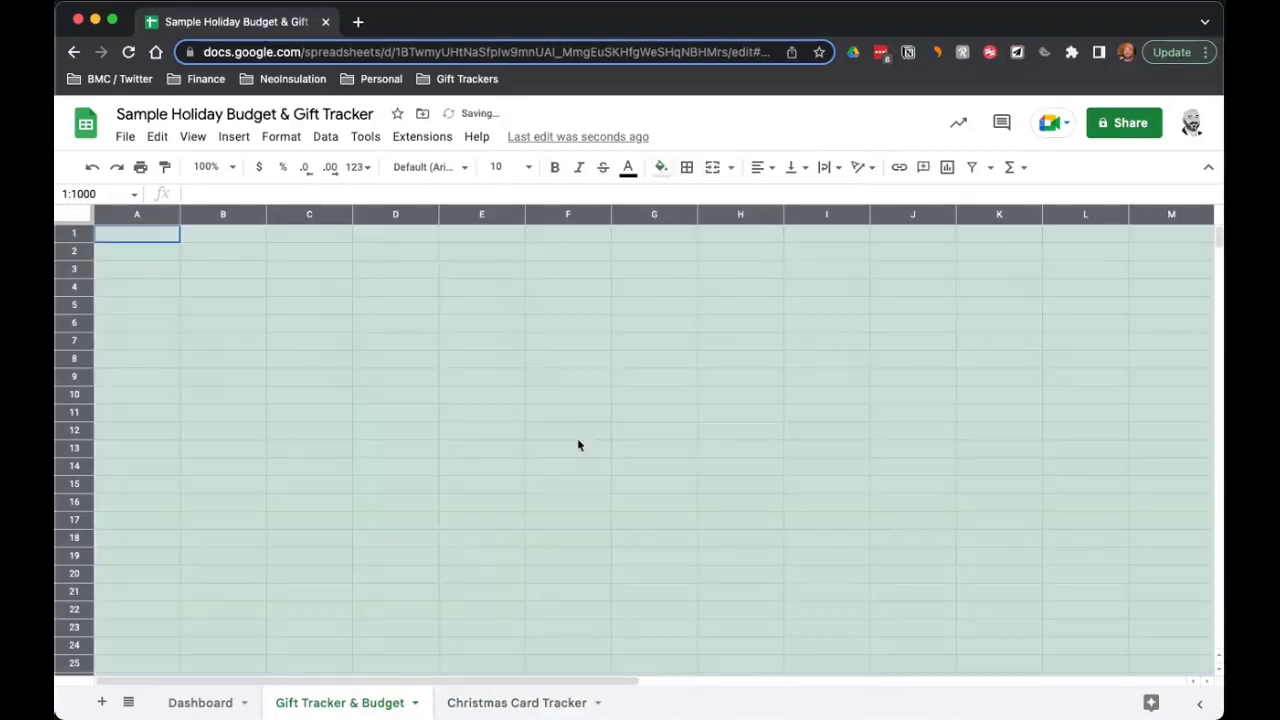
Step: Fill the whole Dashboard sheet with light green, then return to Gift Tracker & Budget
left_click(195, 703)
left_click(88, 217)
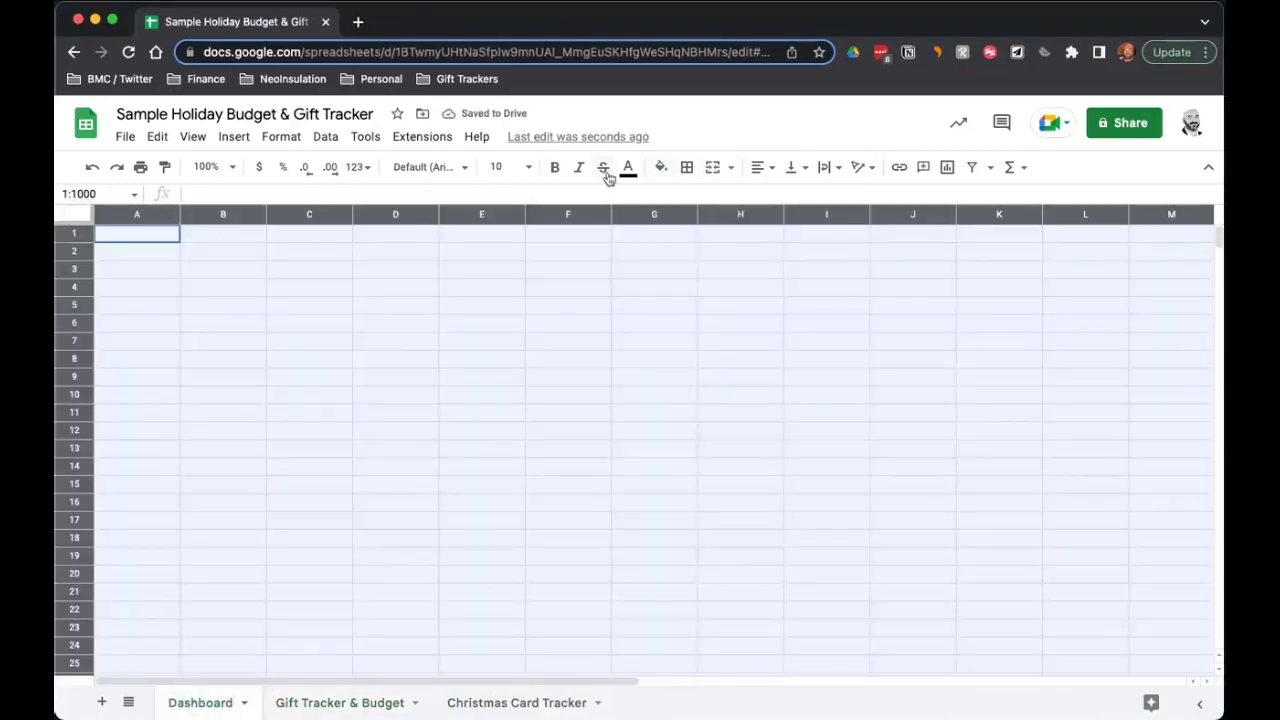
left_click(661, 167)
left_click(743, 264)
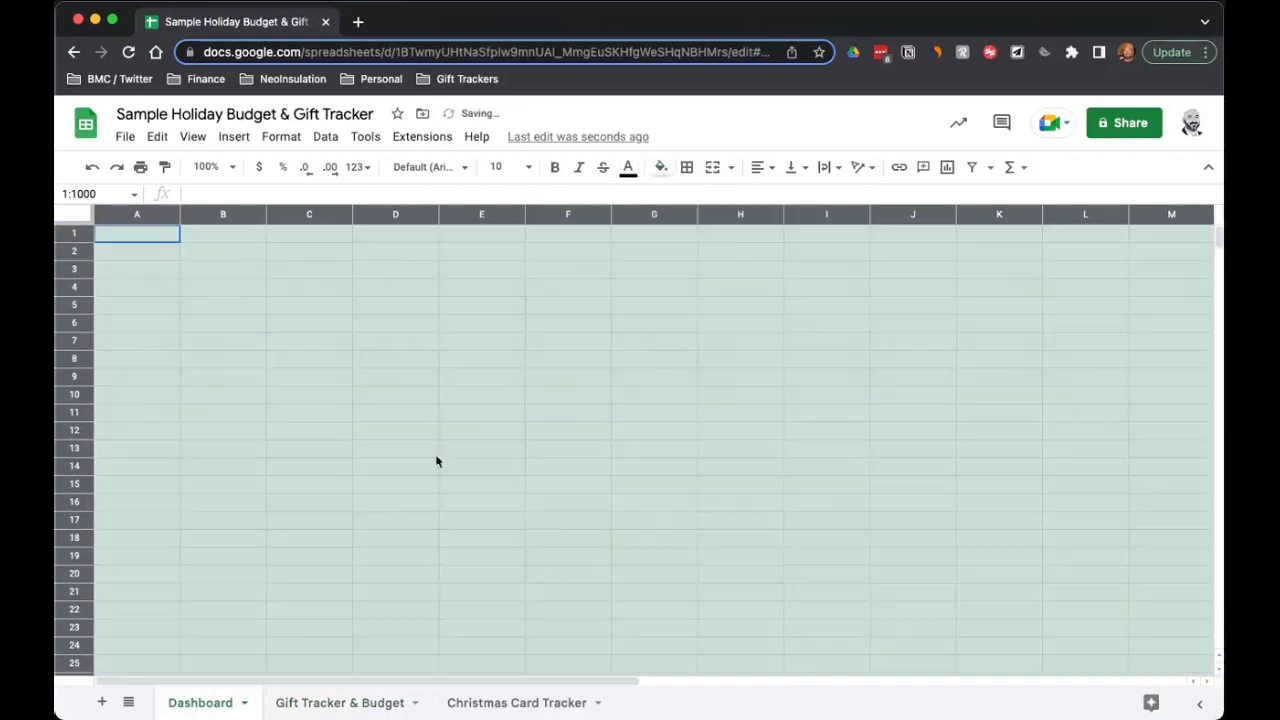
left_click(391, 520)
left_click(339, 703)
left_click(193, 136)
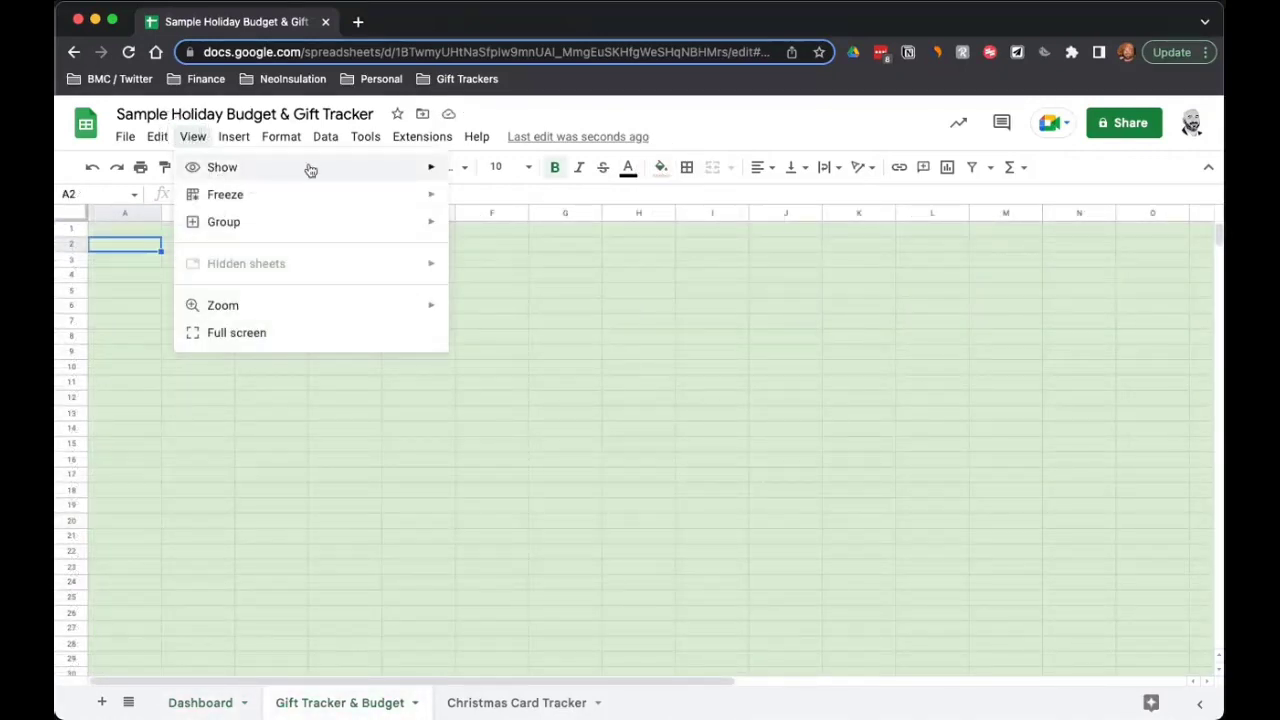
Step: Hide gridlines and paste the budget summary block into B2:H4, auto-fitting all columns
left_click(504, 201)
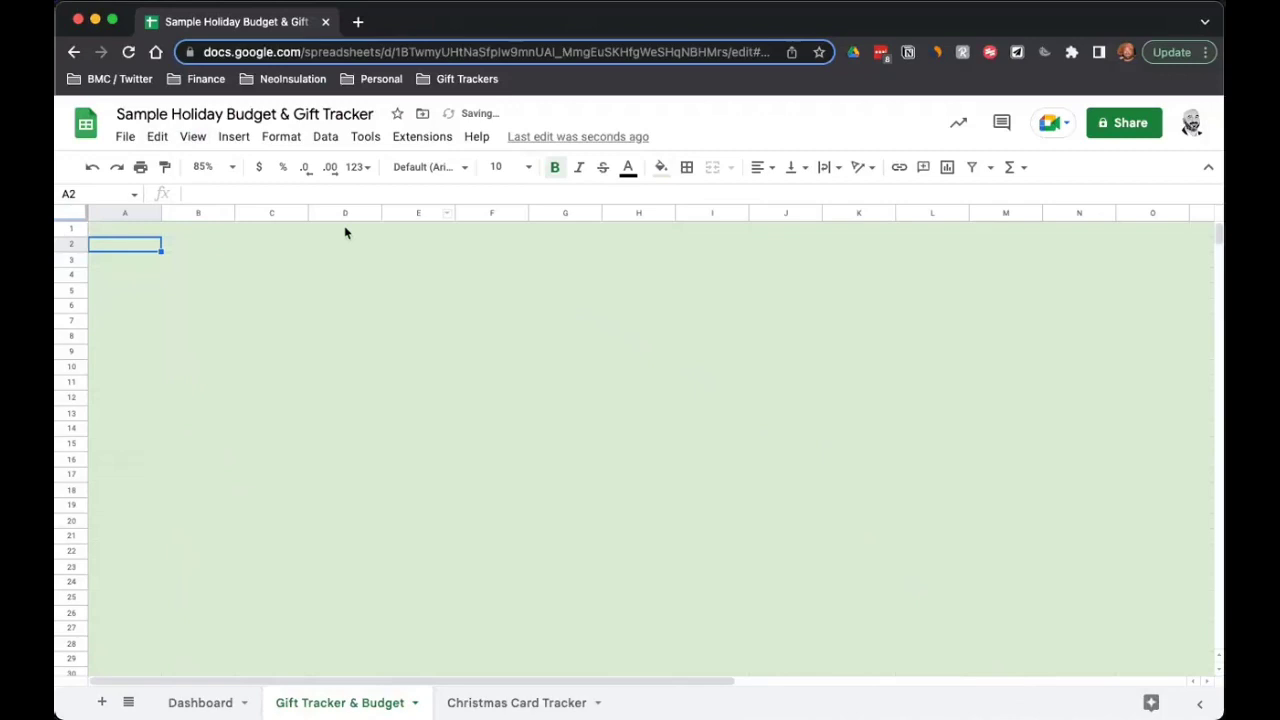
left_click(211, 253)
key("super+v")
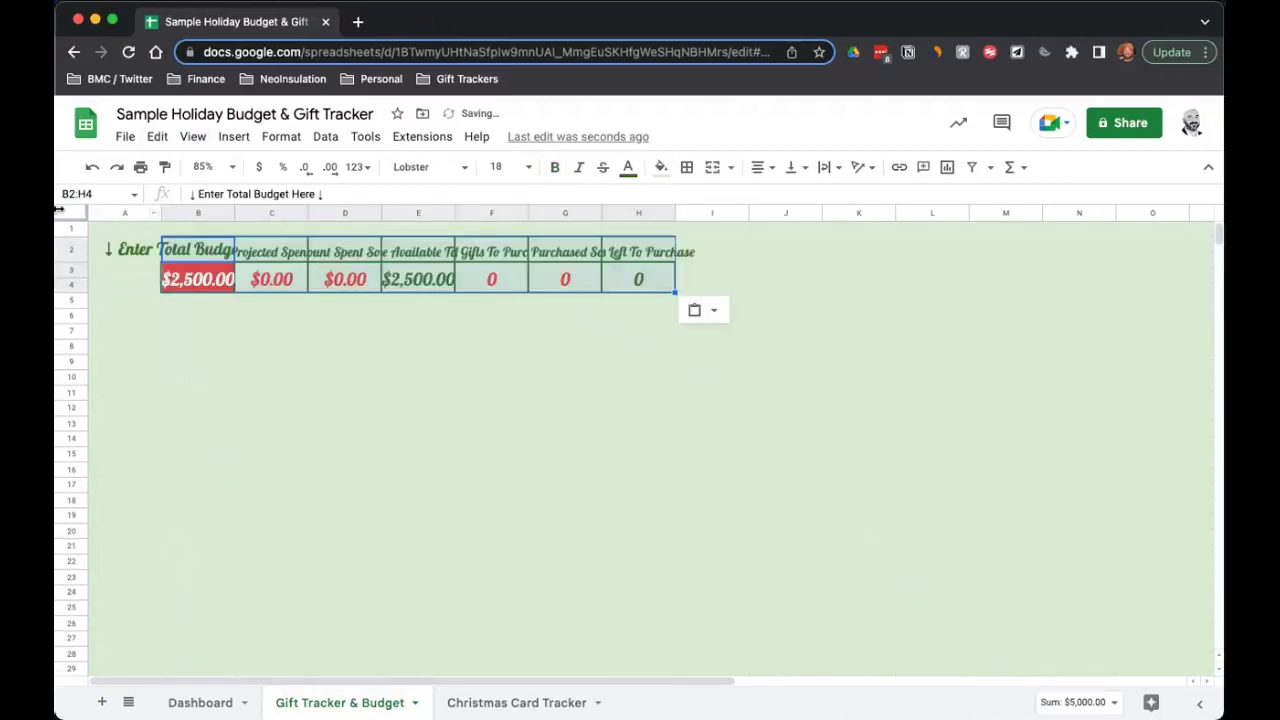
left_click(60, 210)
double_click(161, 213)
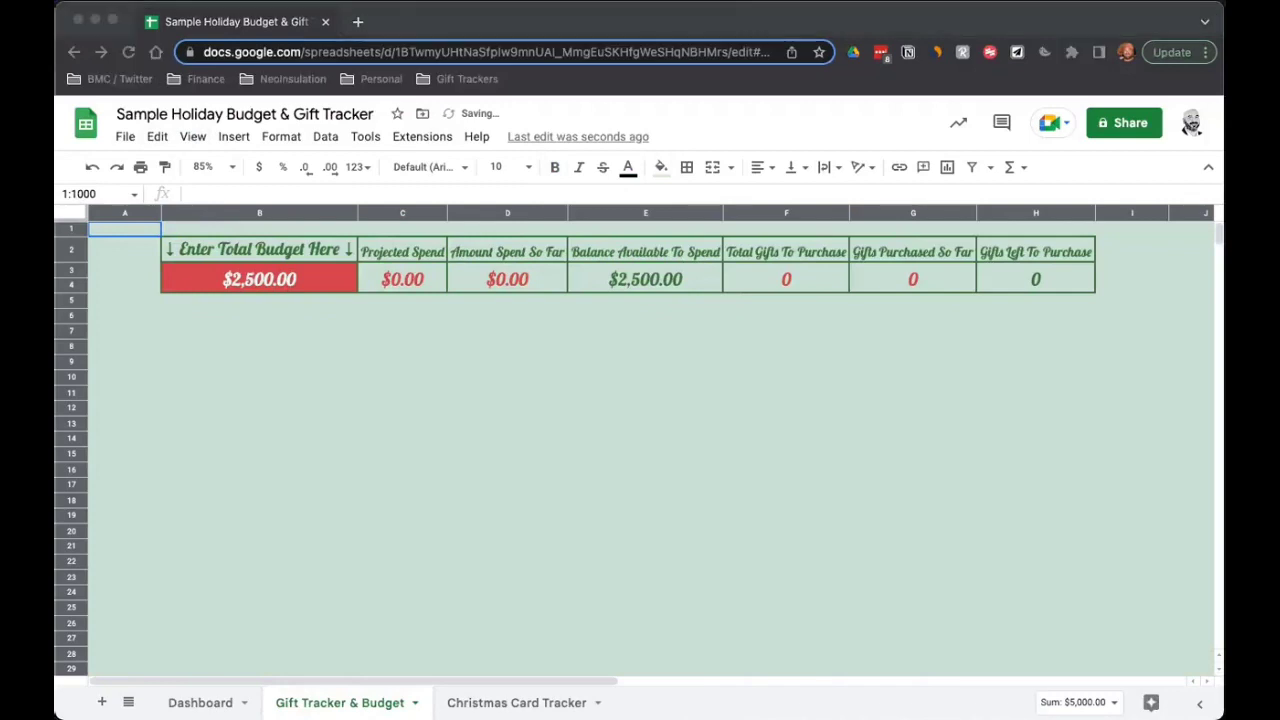
Step: Paste the 'Gift Tracker & Budget' title into A2 and widen column A to fit it
left_click(120, 250)
type("Gift Tracker & Budget")
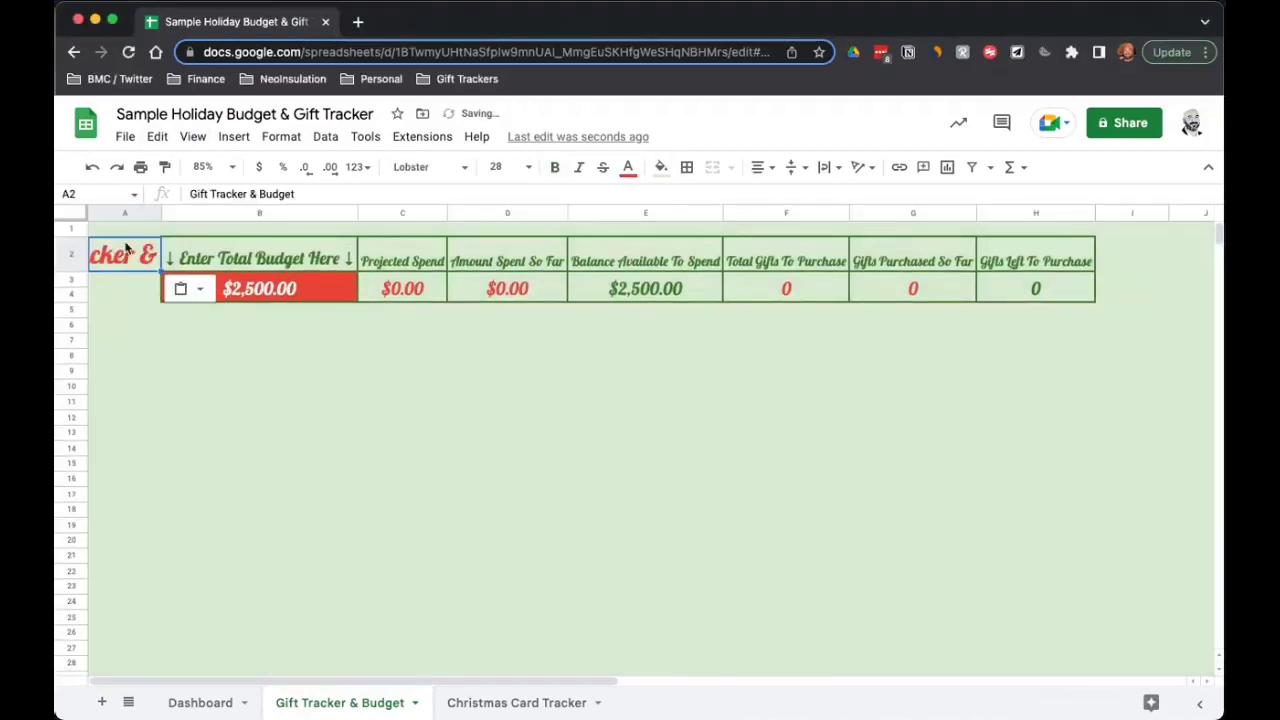
double_click(160, 212)
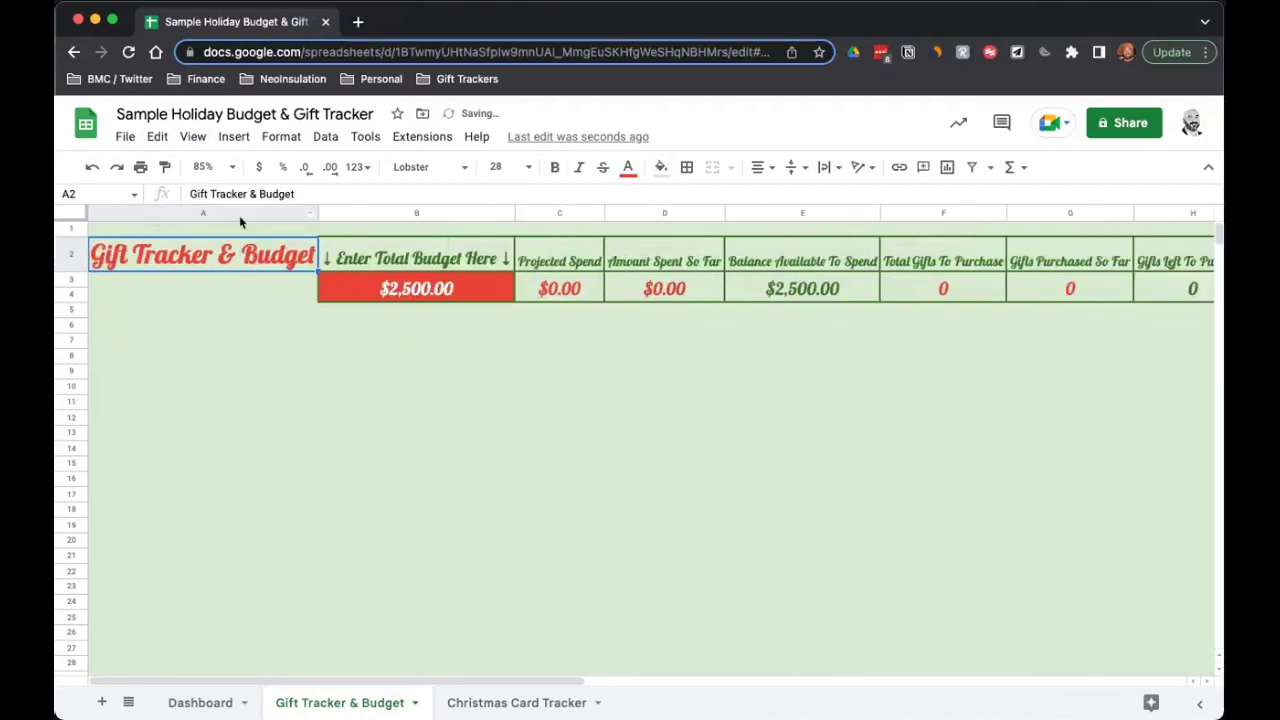
left_click_drag(318, 210, 343, 210)
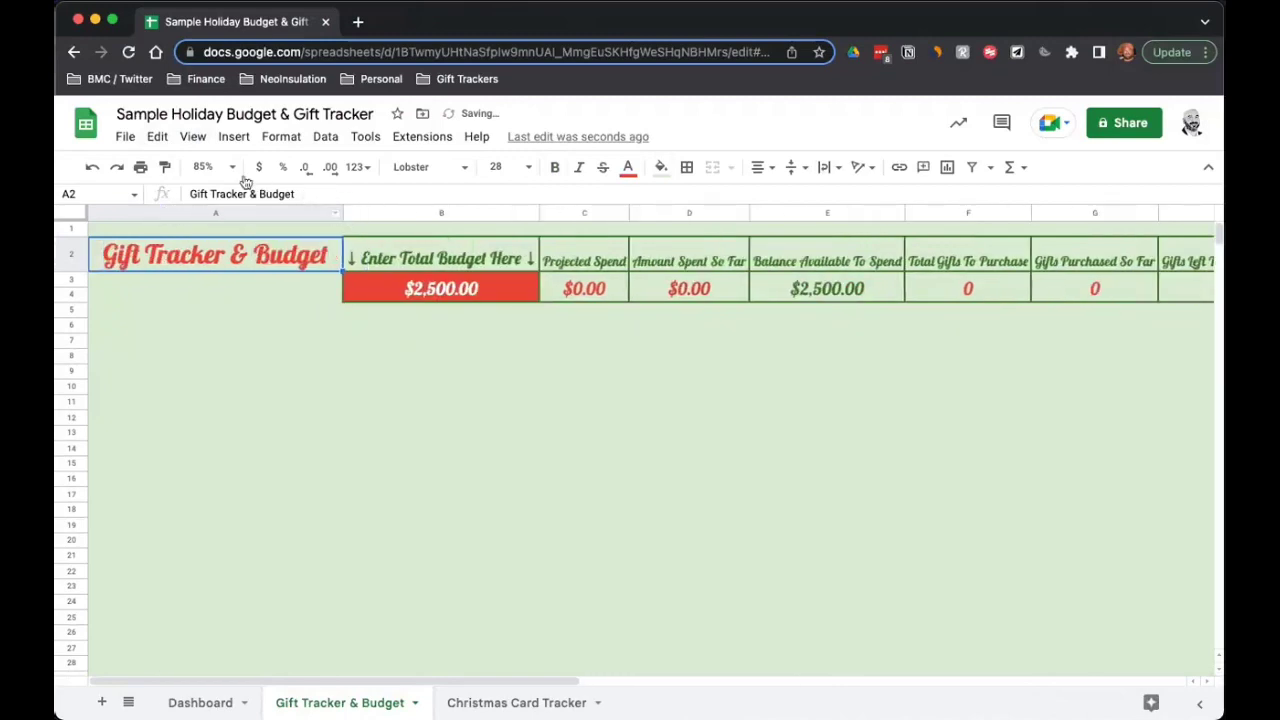
Step: Place Christmas Lights.png below the title, narrow it, and paste the gift header row at A8
left_click(234, 136)
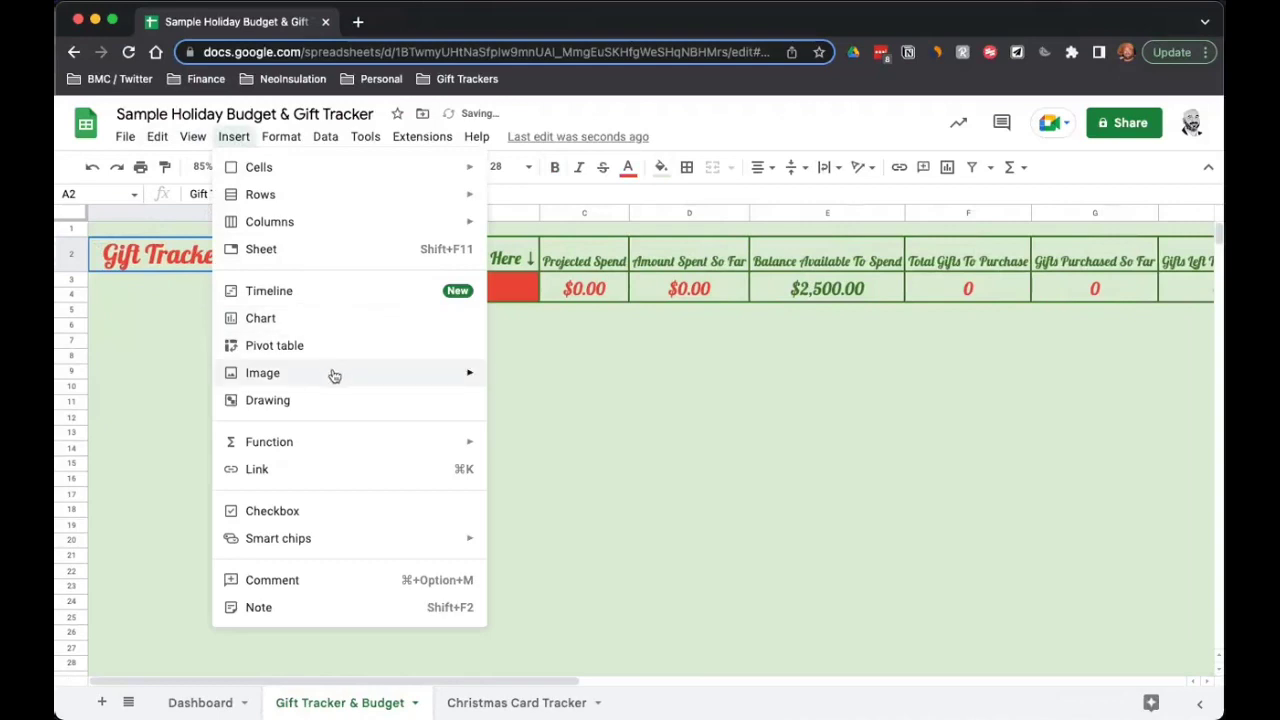
mouse_move(263, 373)
left_click(553, 408)
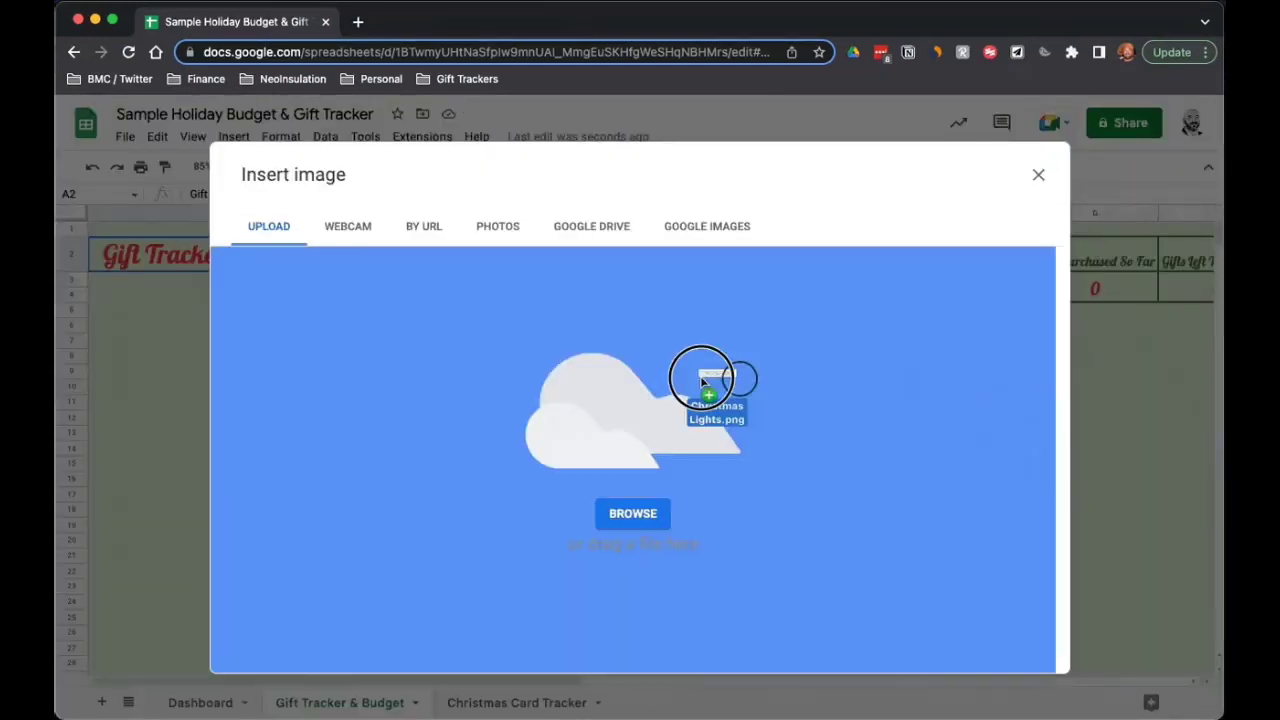
left_click_drag(1230, 500, 706, 403)
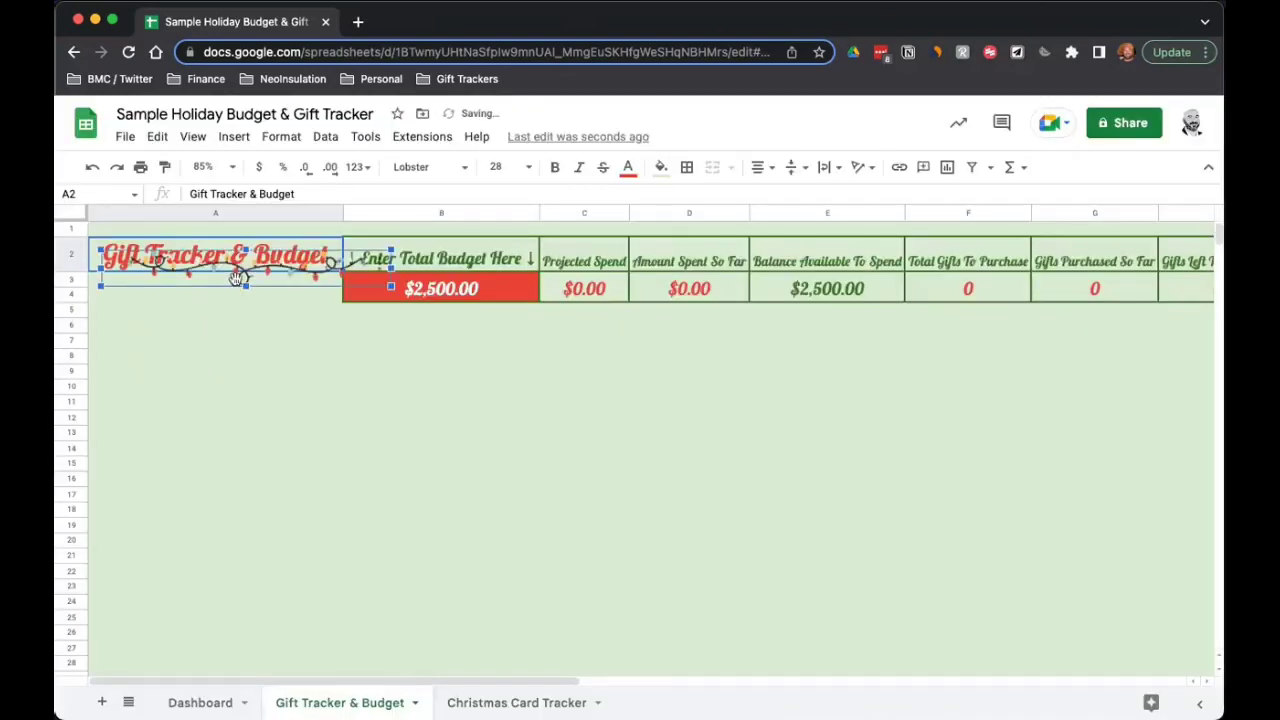
left_click_drag(230, 287, 200, 313)
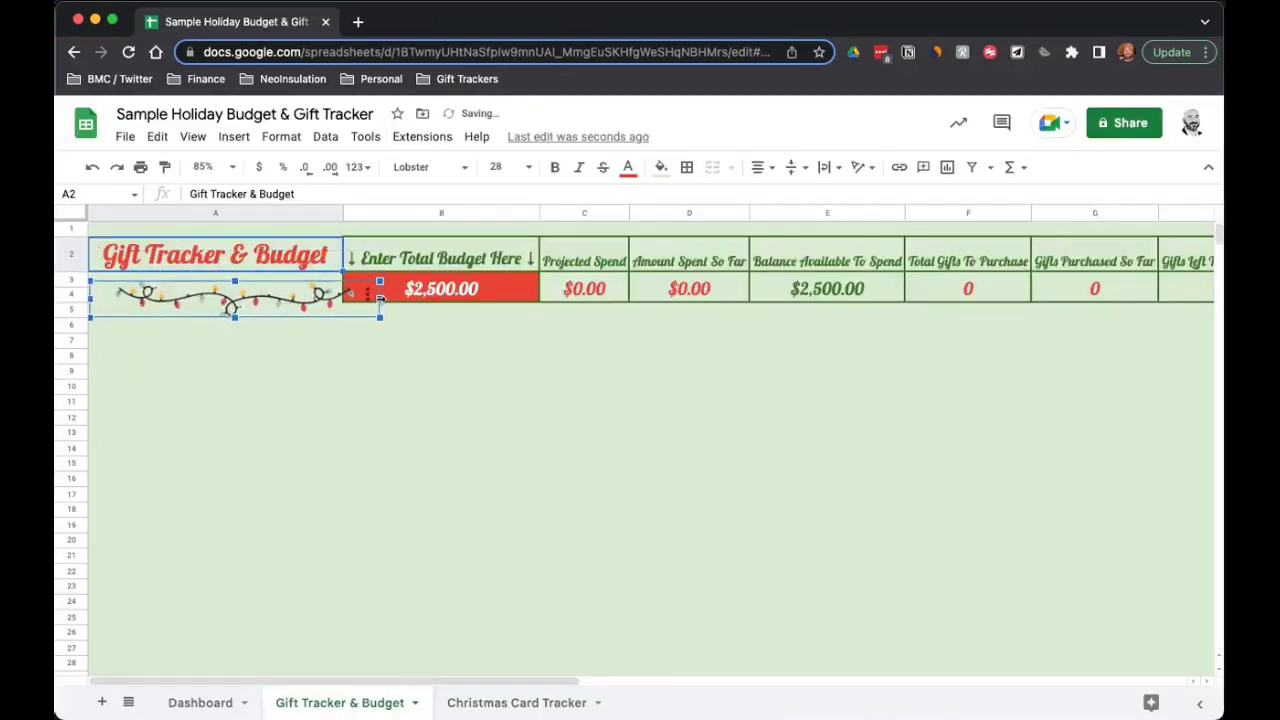
left_click_drag(380, 297, 306, 297)
left_click(400, 403)
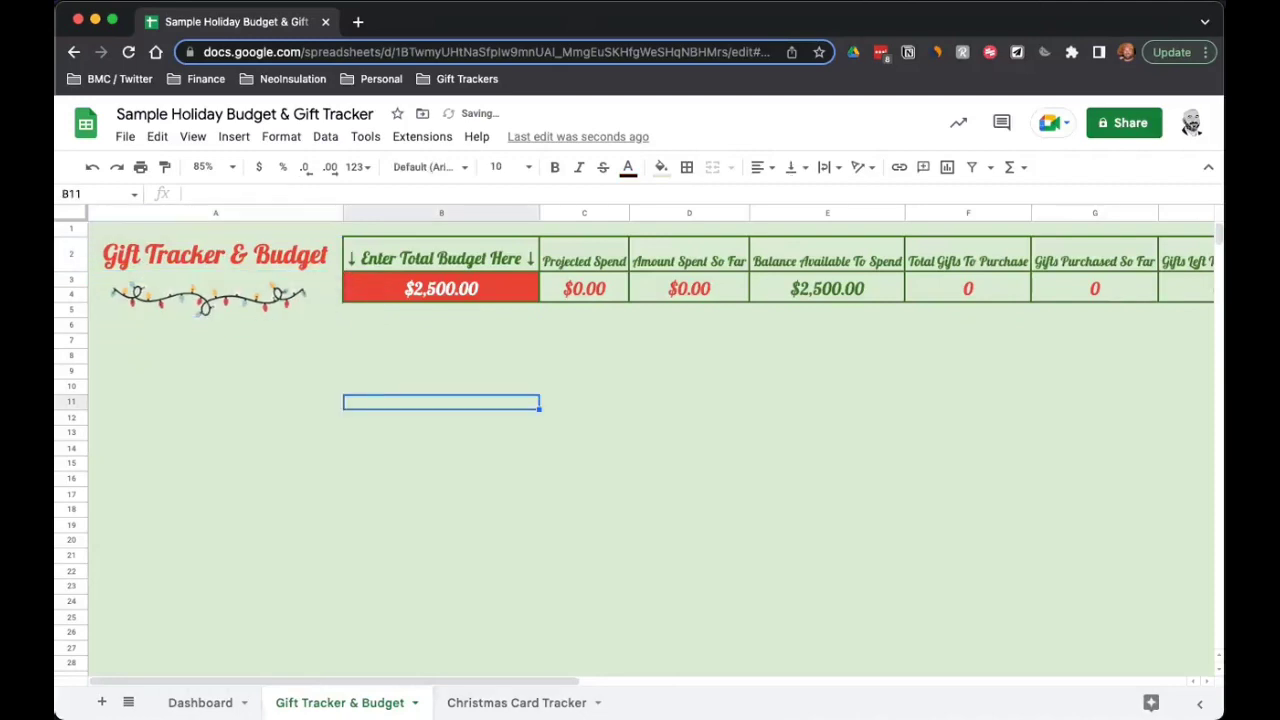
left_click(277, 360)
key("ctrl+v")
Step: Give the gift table A8:I1000 all borders and format the Cost column as currency
key("ctrl+shift+Down")
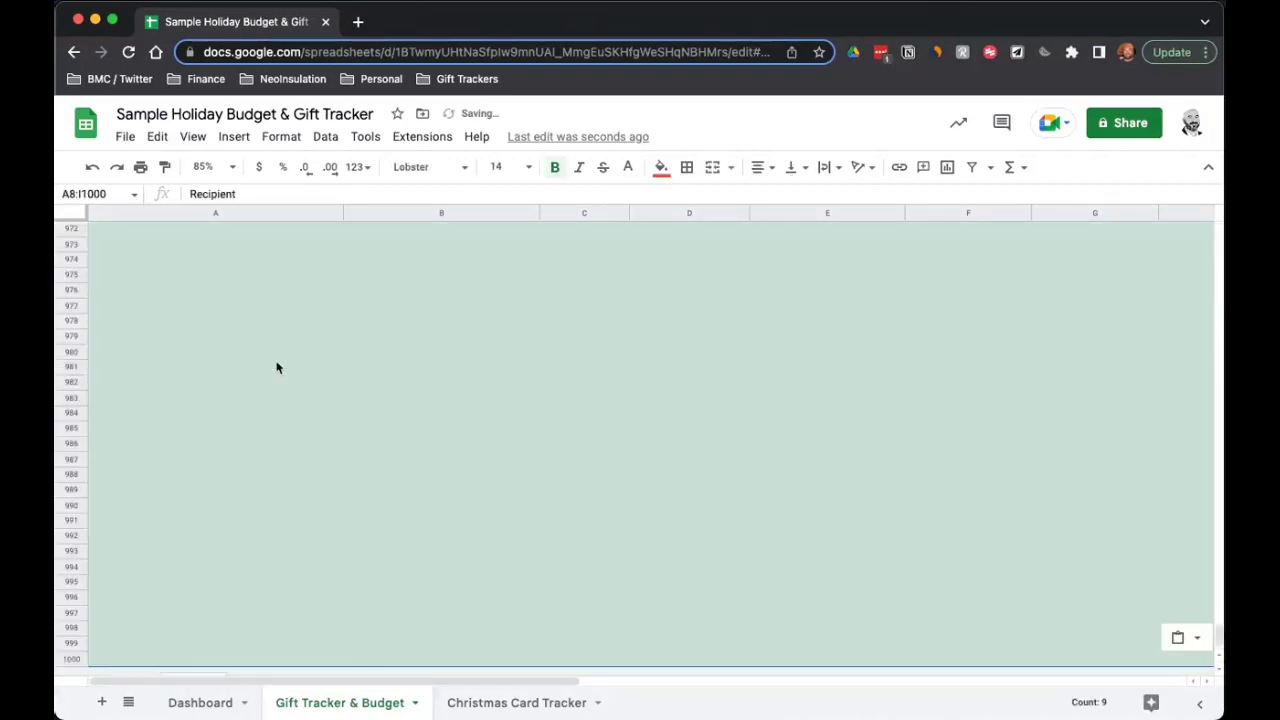
left_click(686, 167)
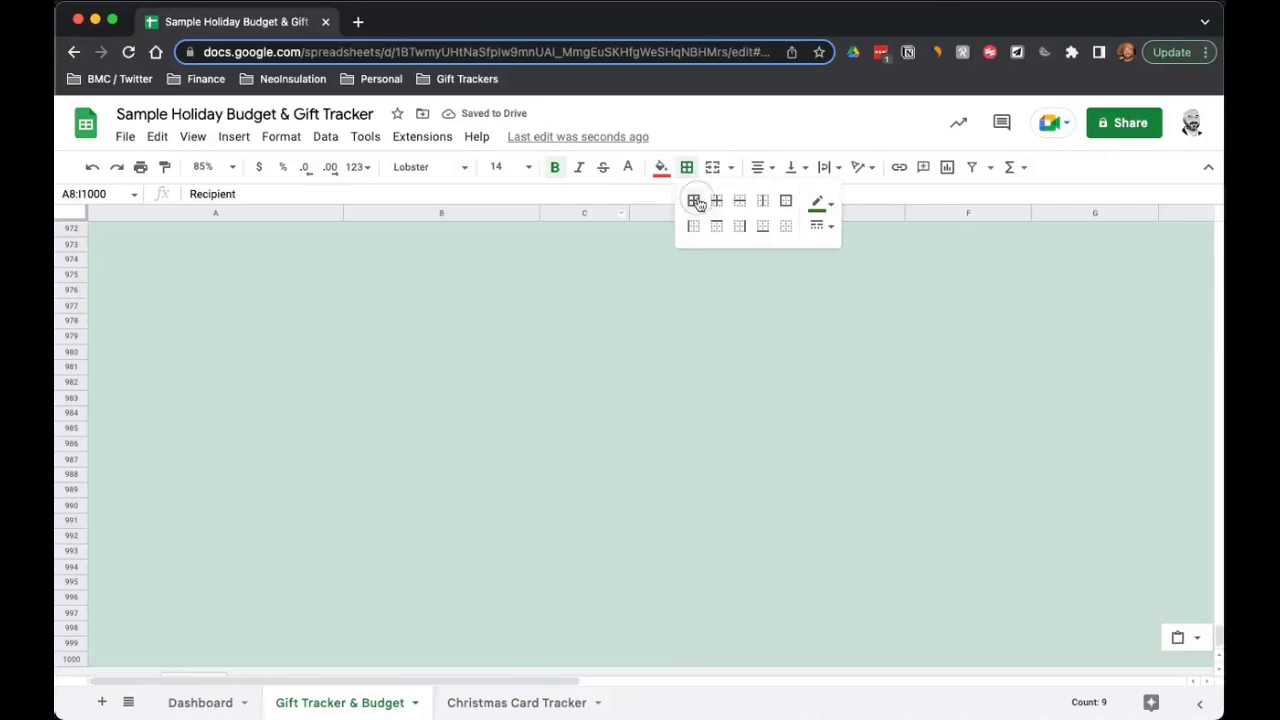
left_click(693, 201)
left_click_drag(1217, 631, 1217, 230)
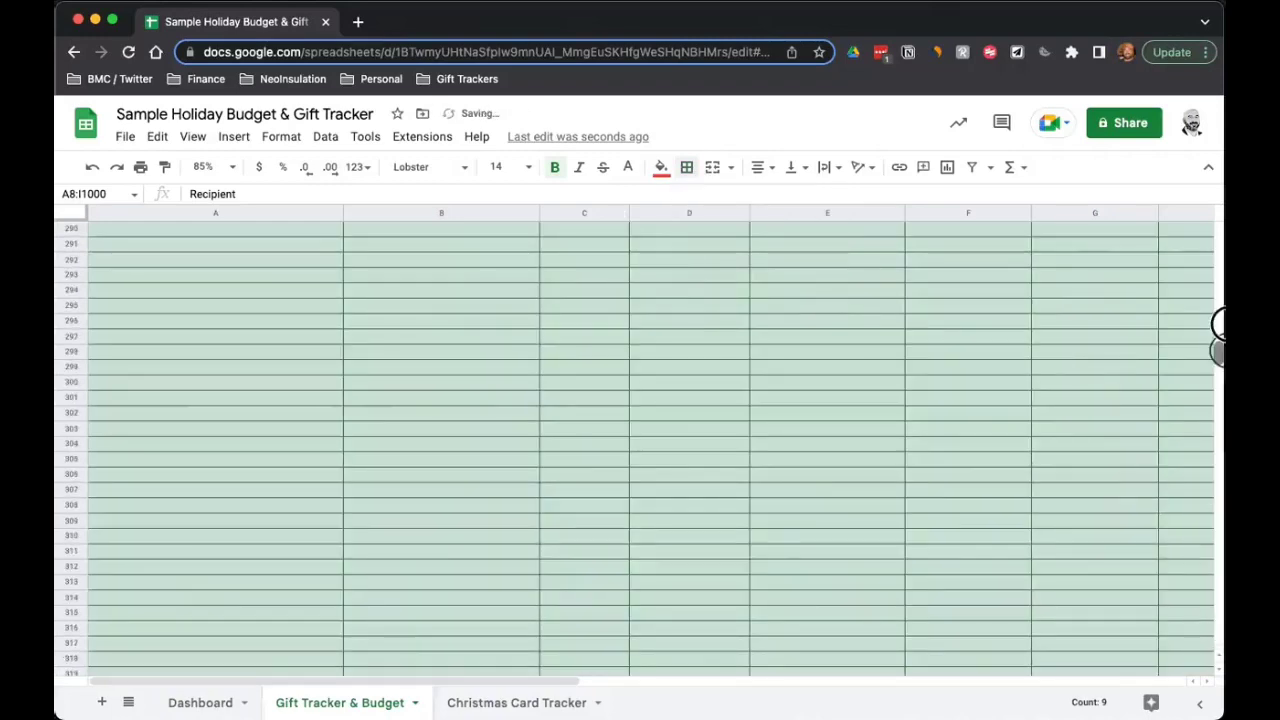
left_click(693, 362)
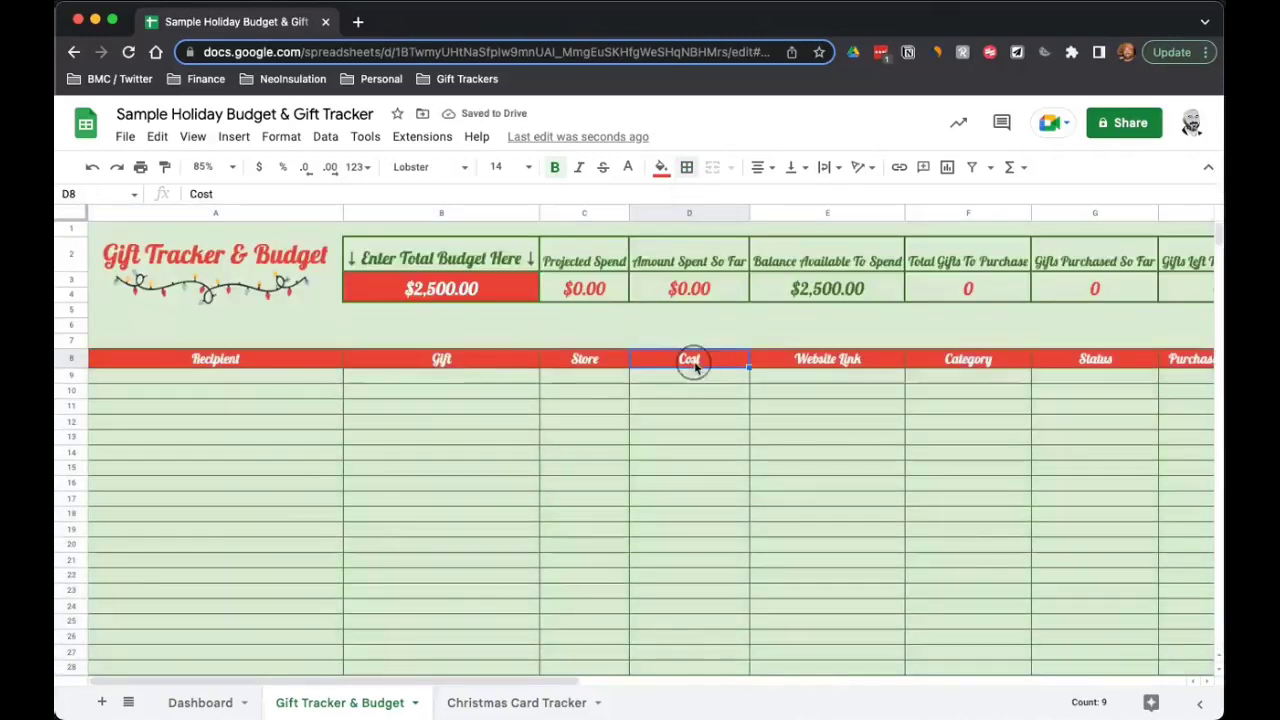
key("ctrl+shift+Down")
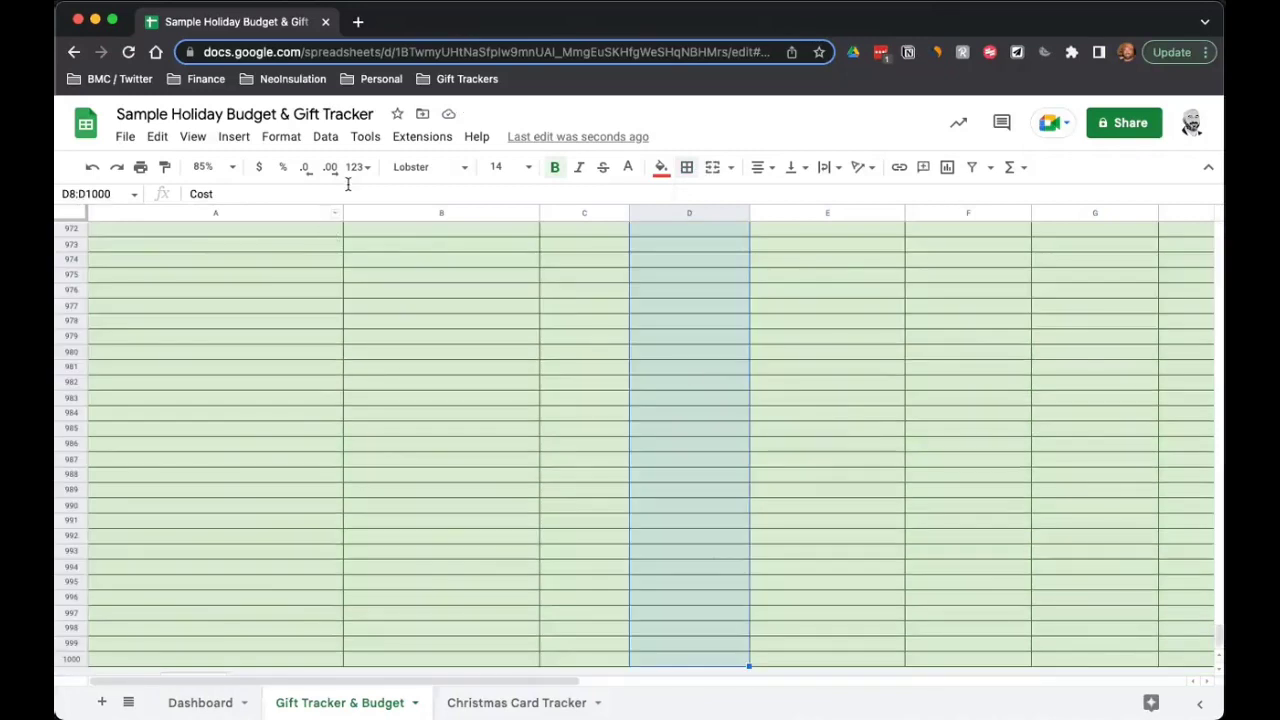
left_click(357, 167)
left_click(424, 428)
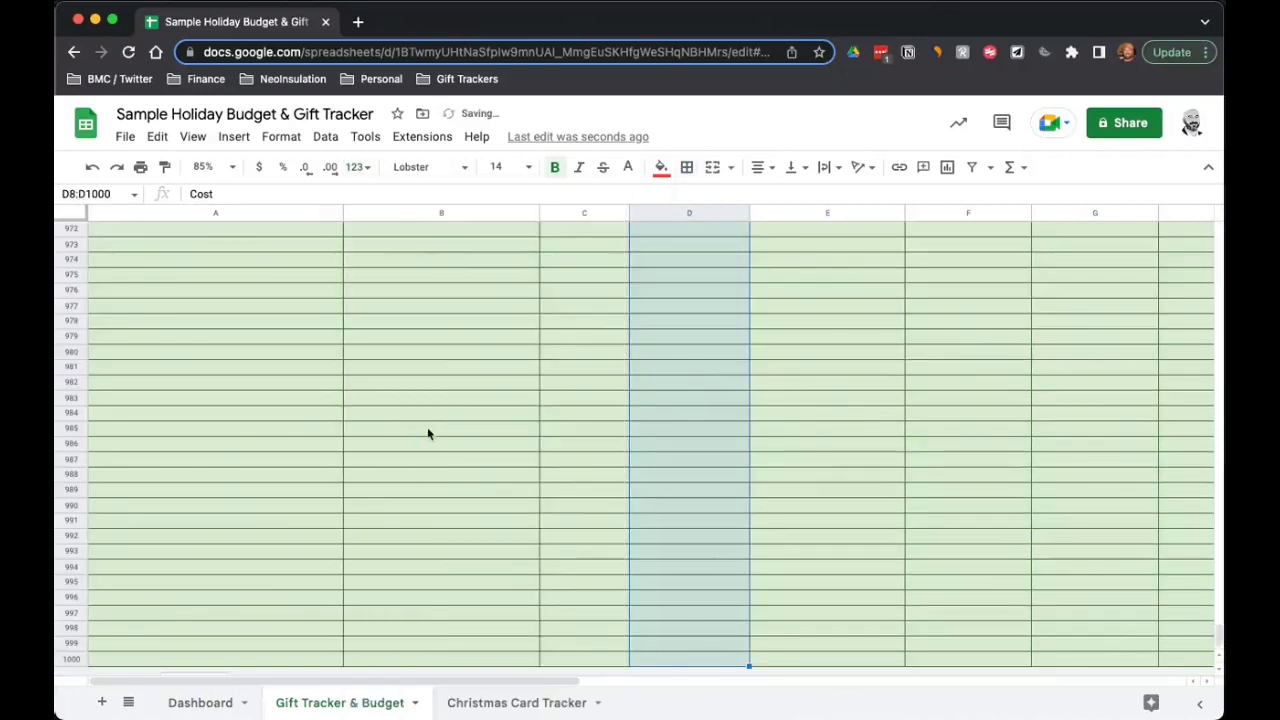
Step: Fill the Purchase Complete column H8:H1000 with checkboxes
left_click_drag(1218, 636, 1208, 244)
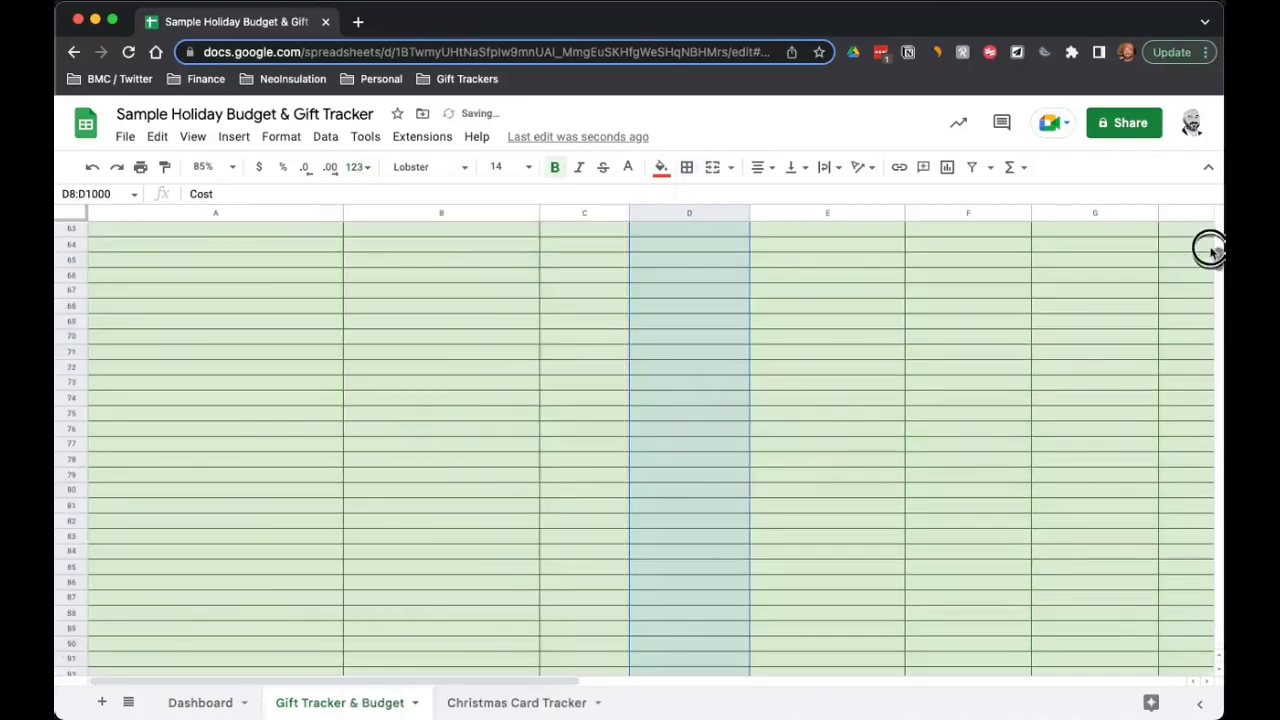
left_click(1116, 361)
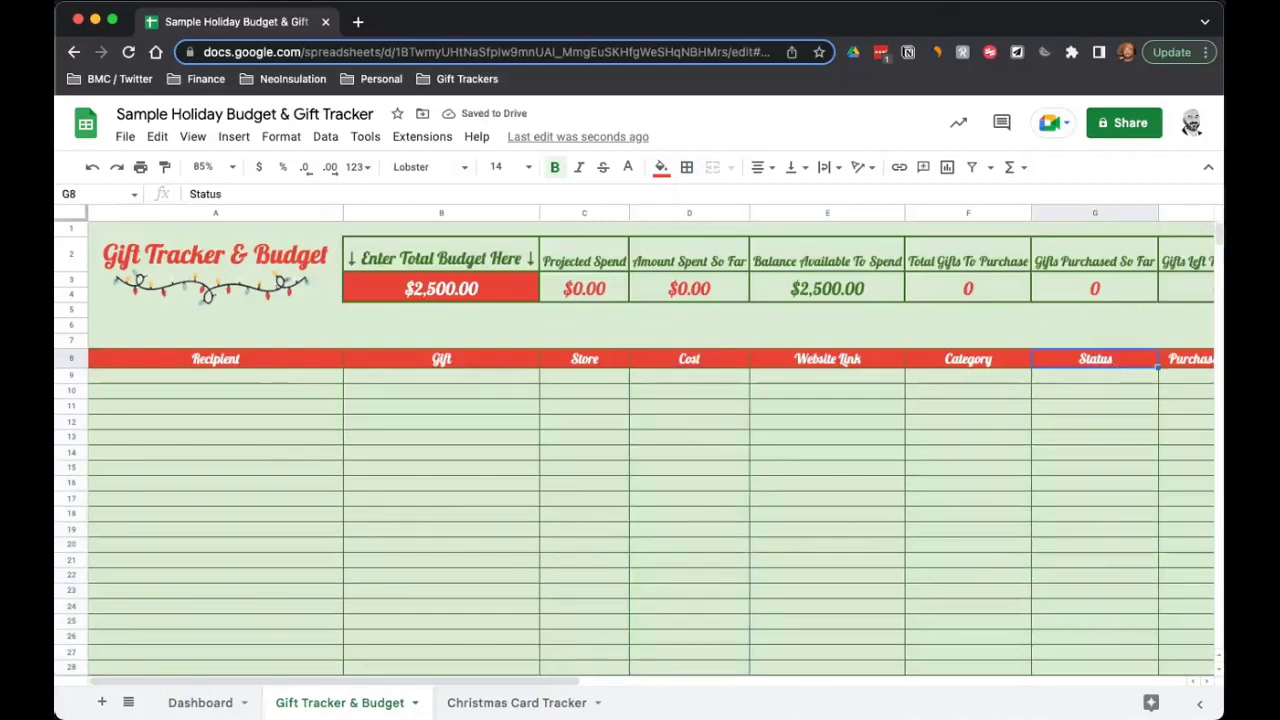
left_click(1186, 359)
key("ctrl+shift+Down")
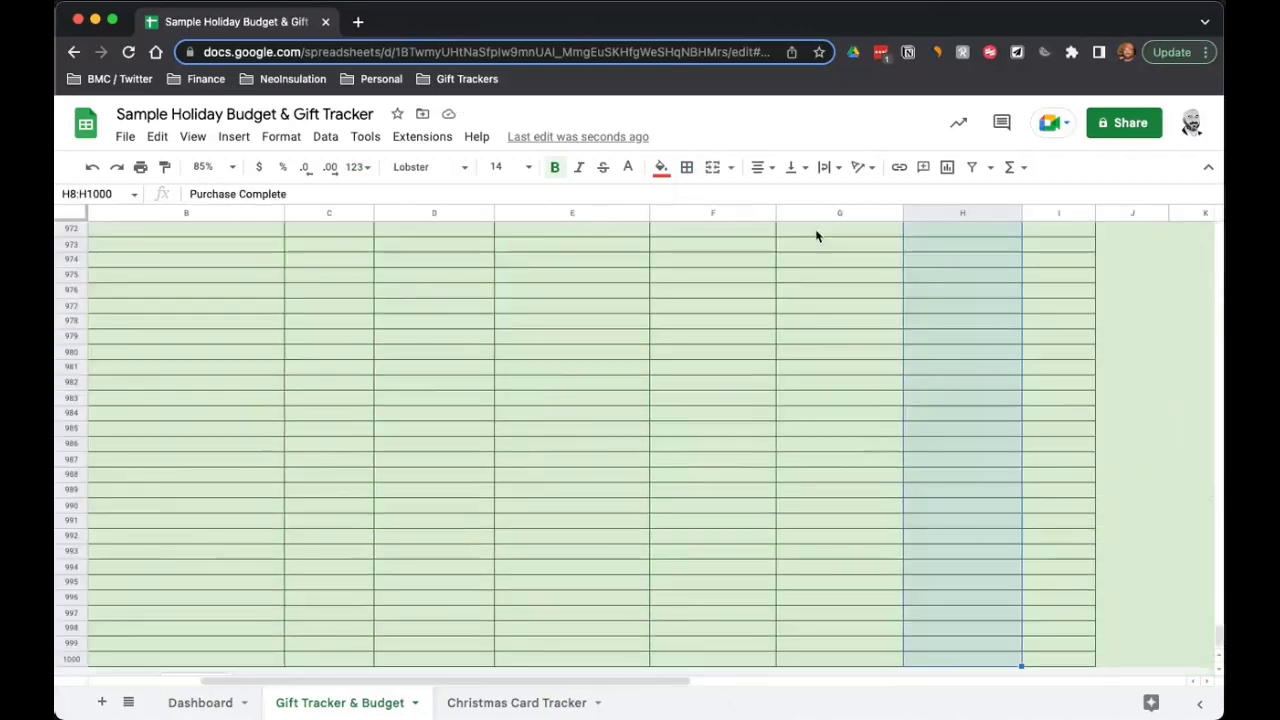
left_click(236, 138)
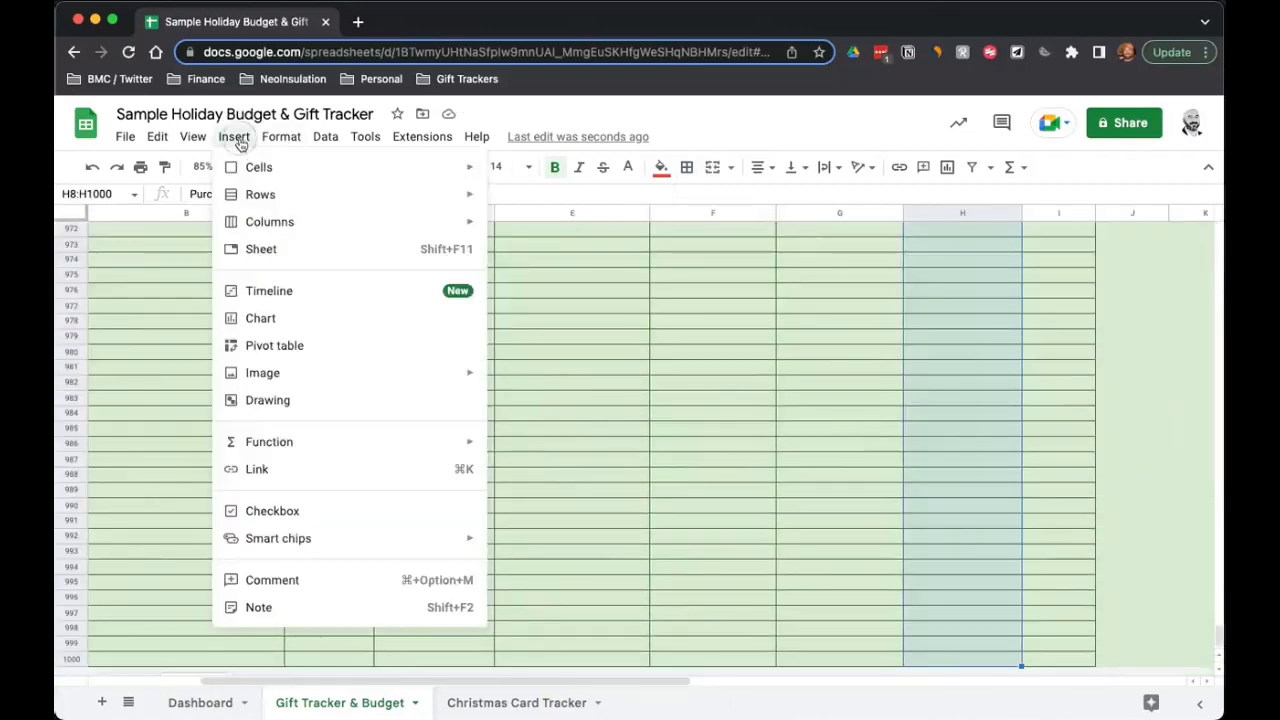
left_click(322, 510)
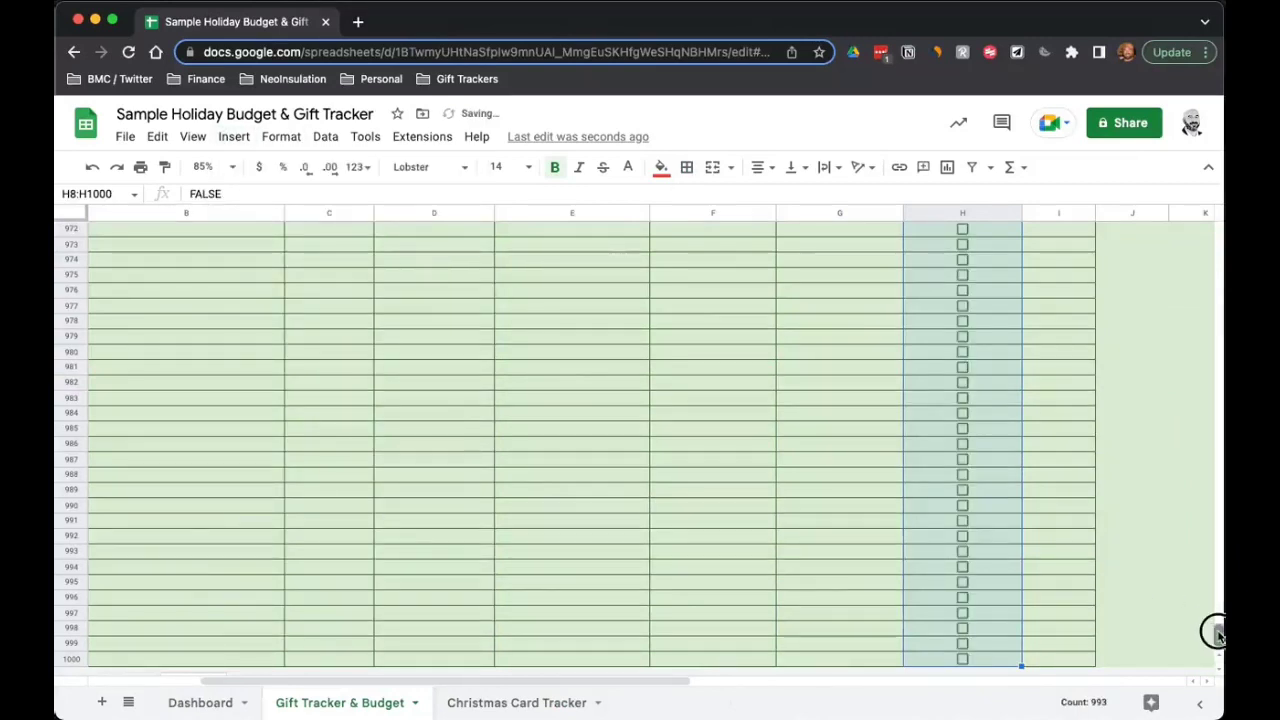
Step: Freeze rows 1 through 8 so the title block and column headers stay visible
left_click_drag(1219, 632, 1219, 228)
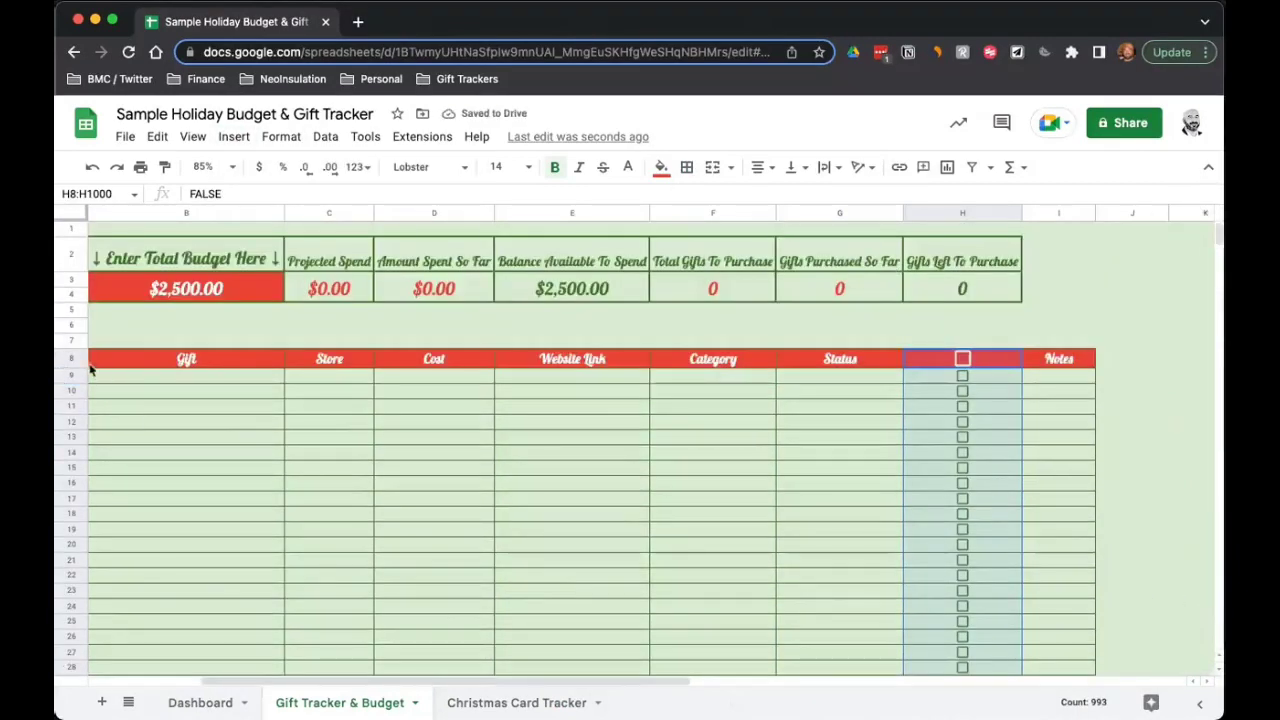
left_click(71, 358)
left_click(196, 137)
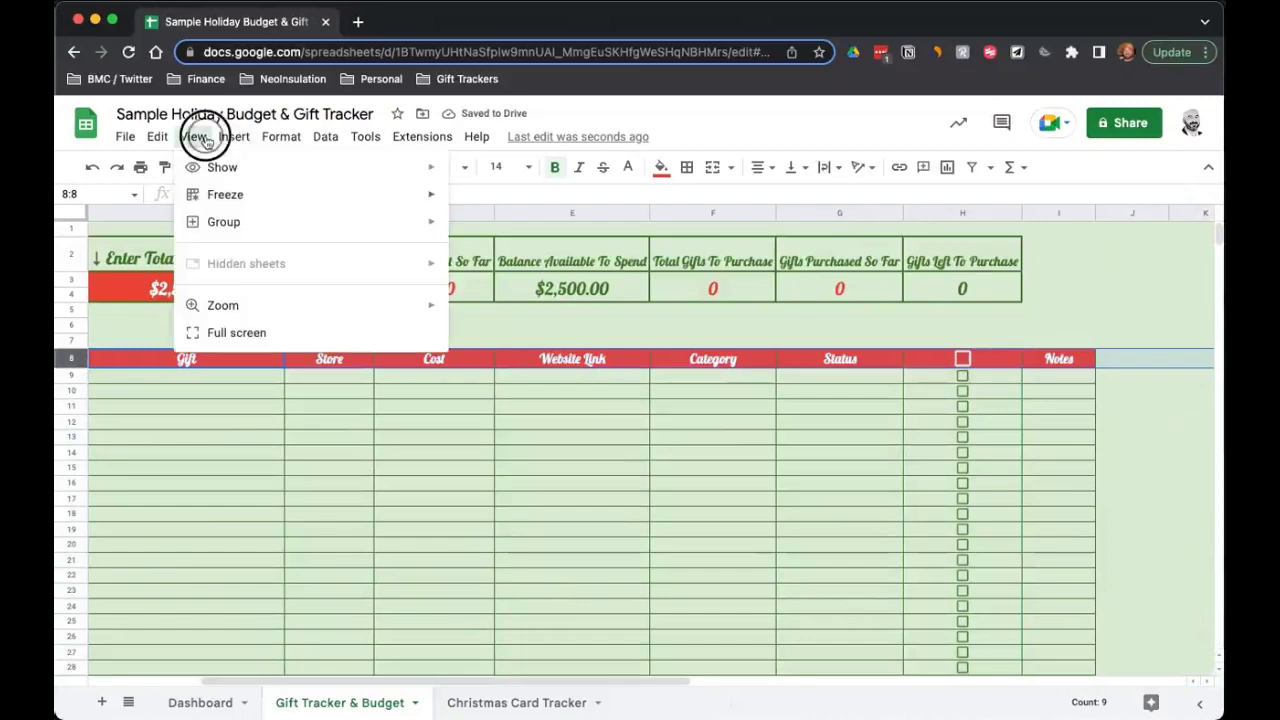
left_click(510, 283)
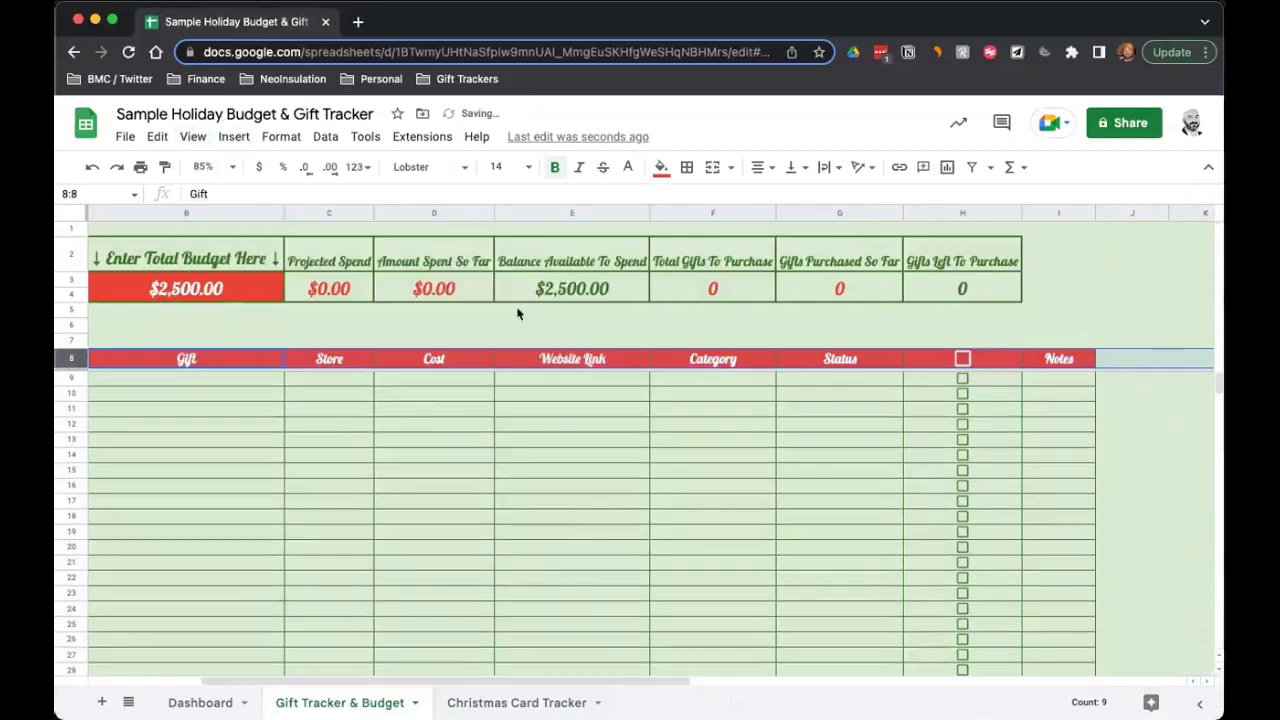
left_click_drag(647, 677, 300, 680)
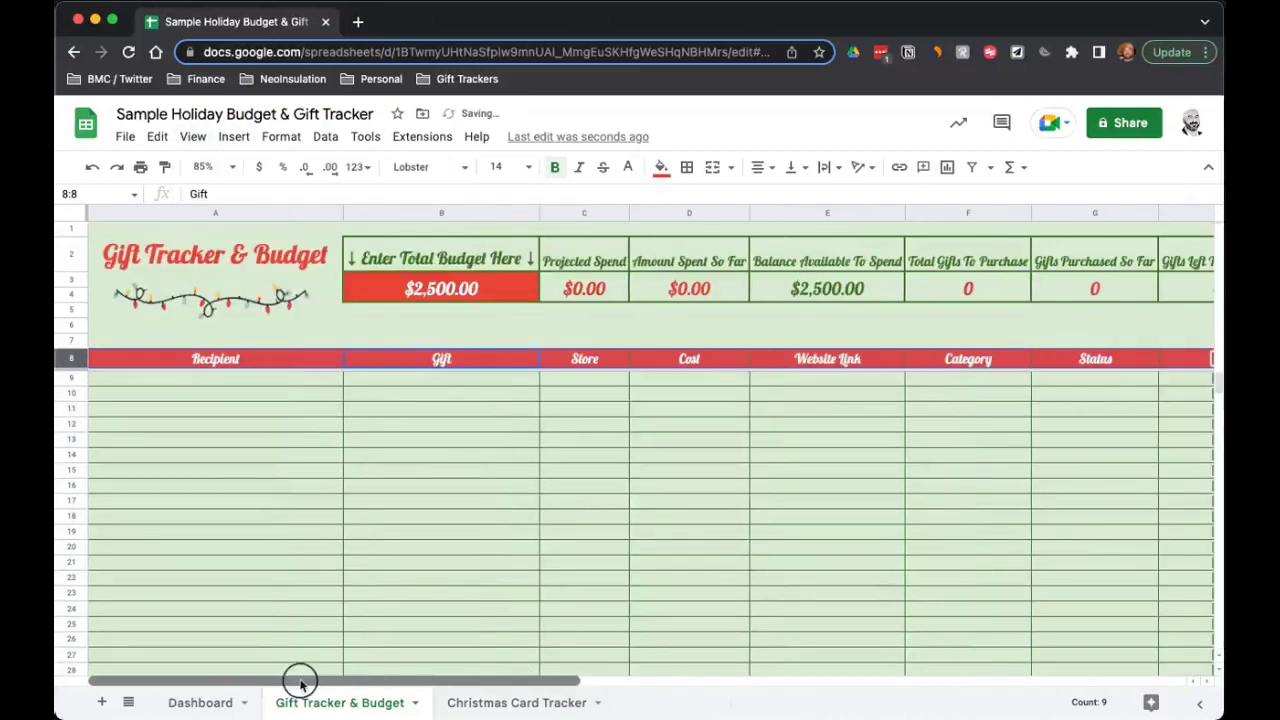
Step: Review the Projected Spend, Amount Spent So Far and Balance Available formulas in C3:E3
left_click(260, 578)
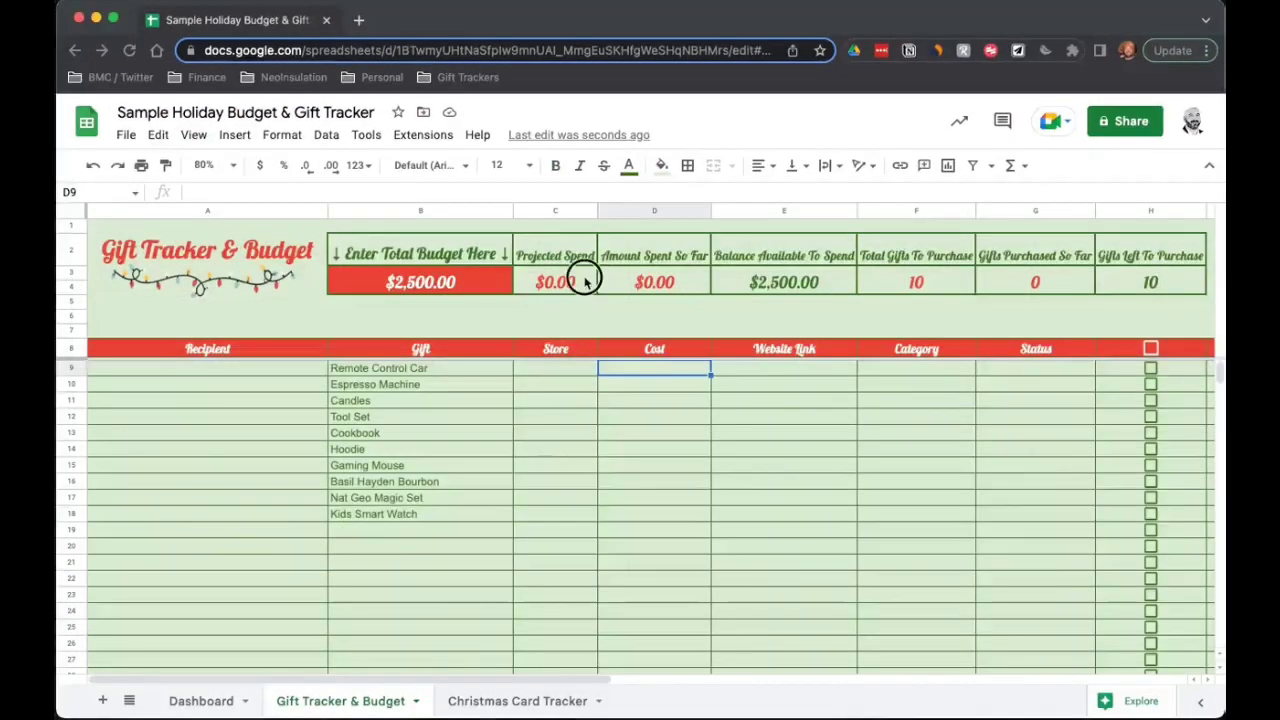
double_click(585, 280)
left_click(697, 281)
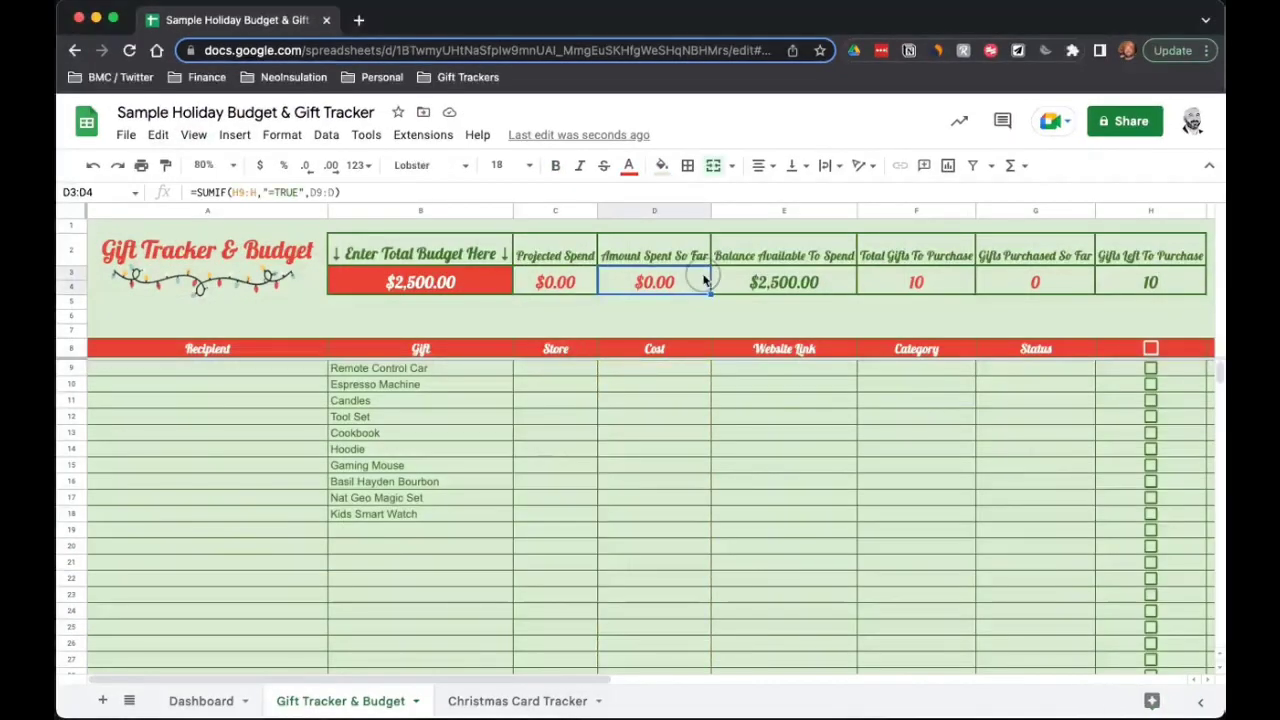
double_click(703, 275)
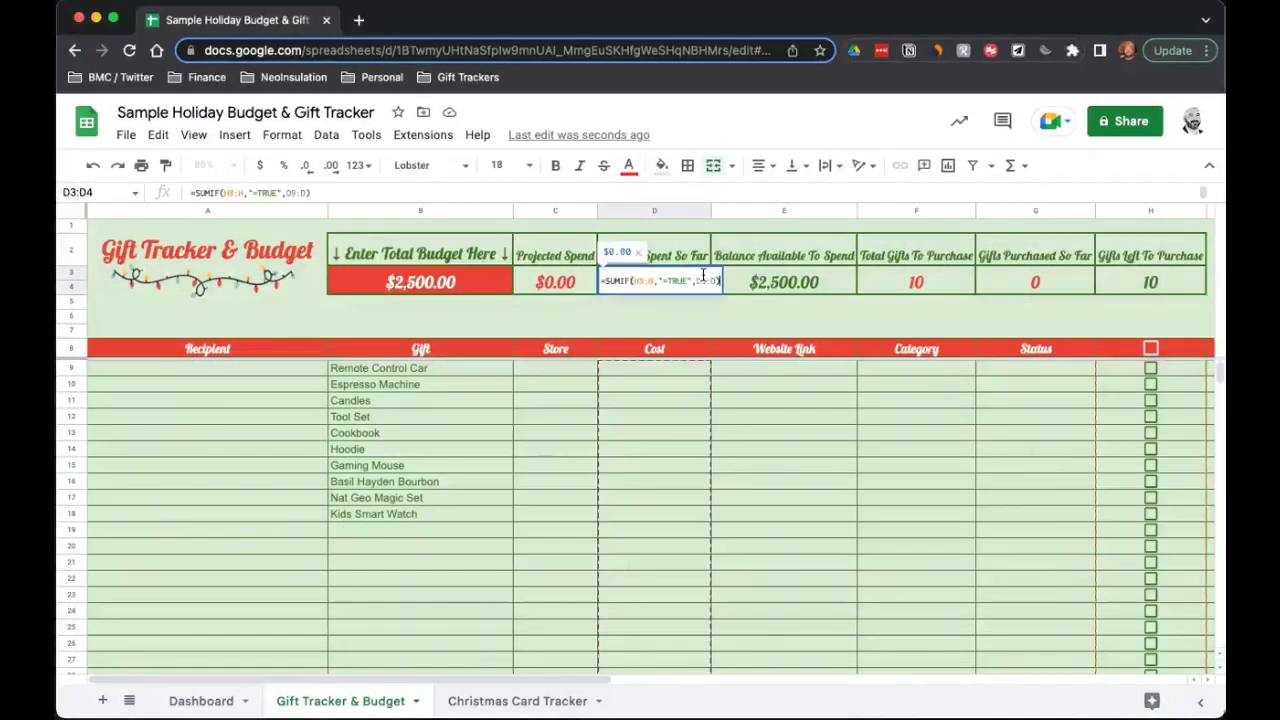
left_click(843, 281)
double_click(846, 284)
Step: Enter costs for Remote Control Car, Espresso Machine, Candles ($26.50), Tool Set ($199.00) and Cookbook ($13.32)
left_click(644, 370)
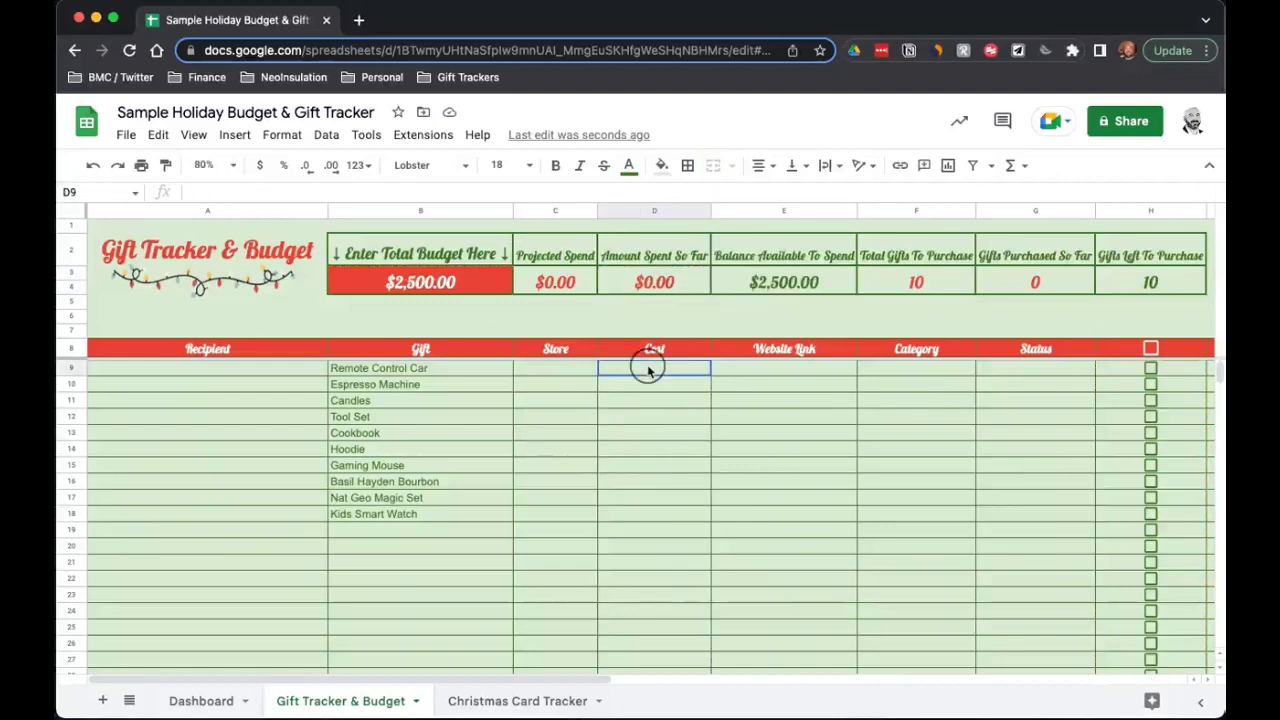
type("82.99")
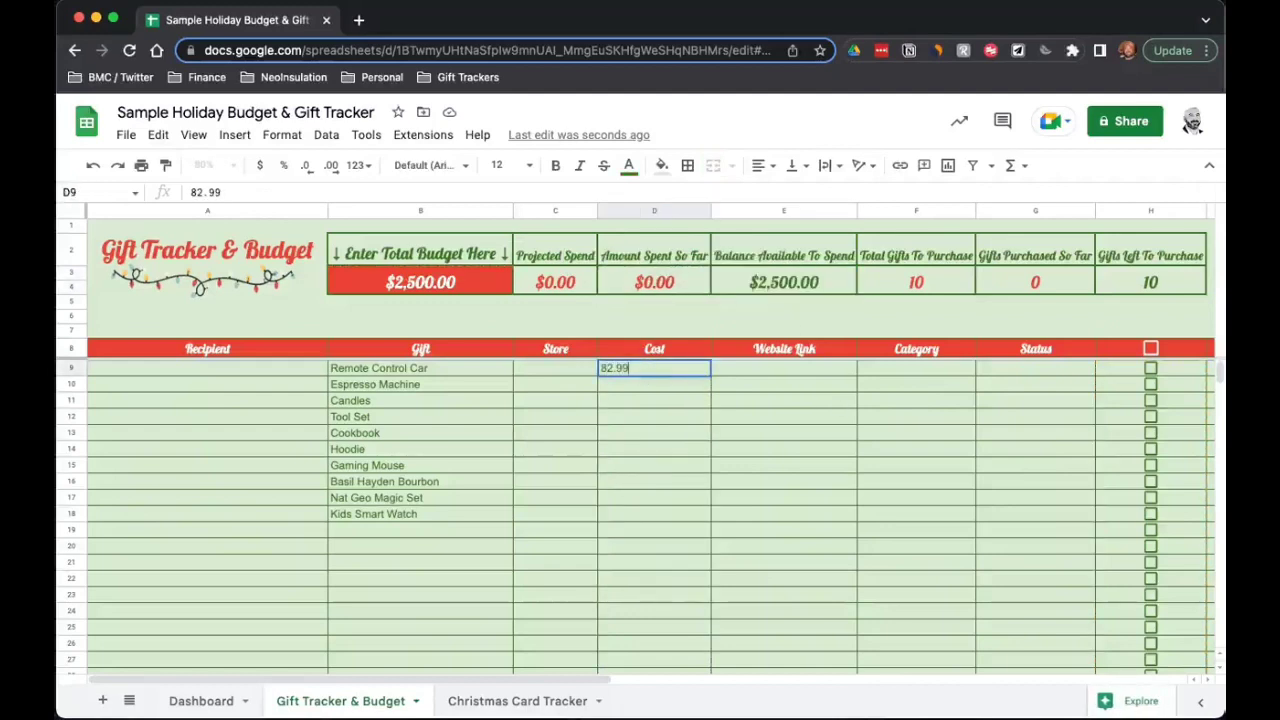
key("Return")
type("99")
key("Return")
type("26.5")
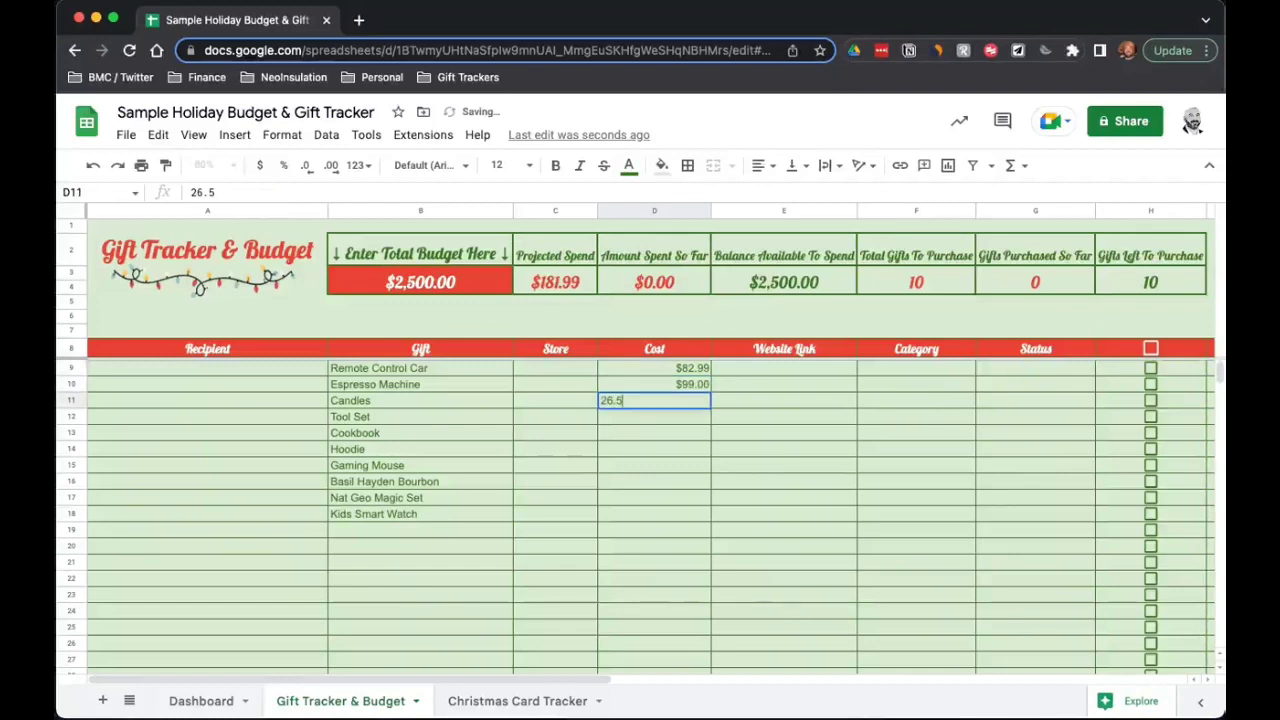
key("Return")
type("199")
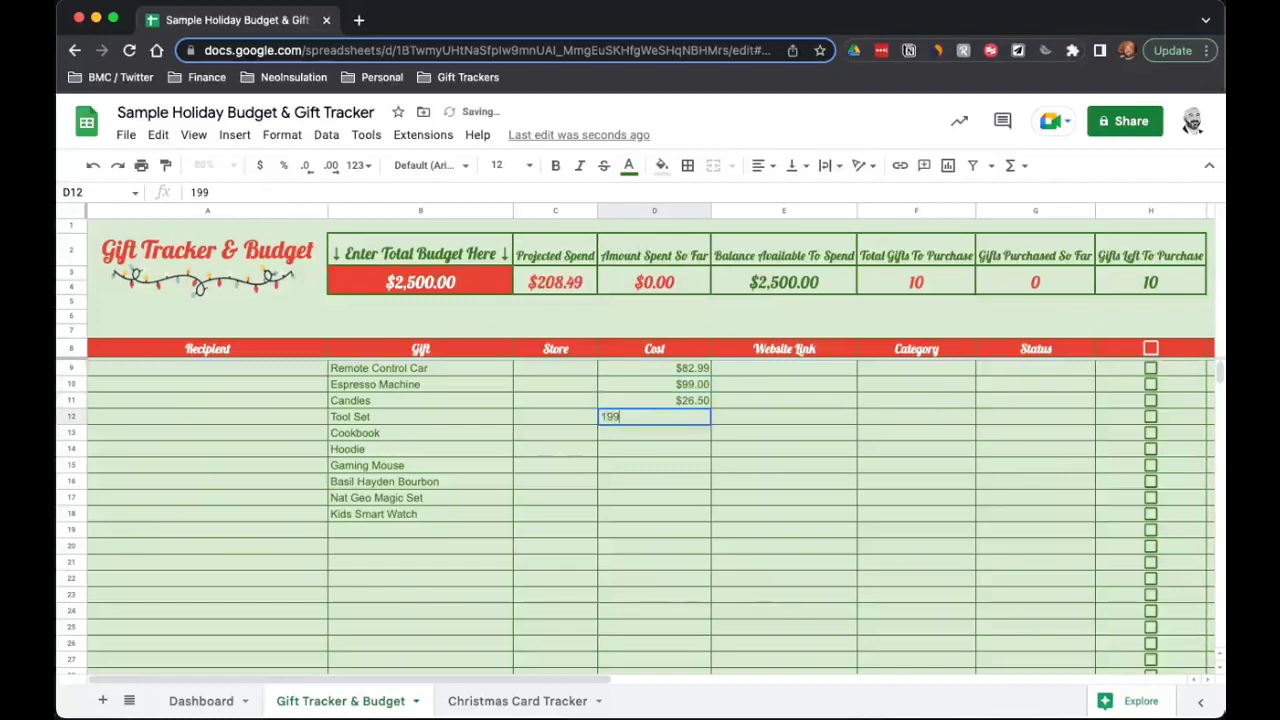
key("Return")
type("13.32")
key("Return")
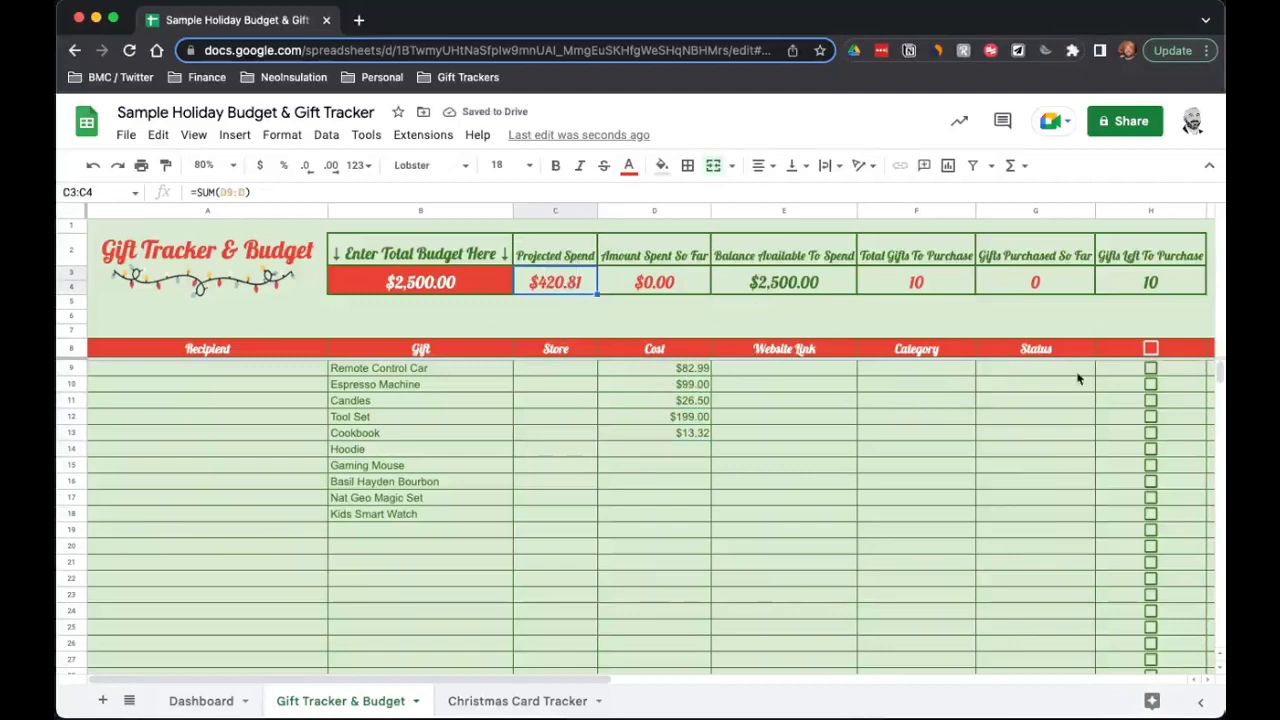
Step: Tick Purchase Complete for the first five gifts, Remote Control Car through Cookbook
left_click(1150, 368)
left_click(1151, 384)
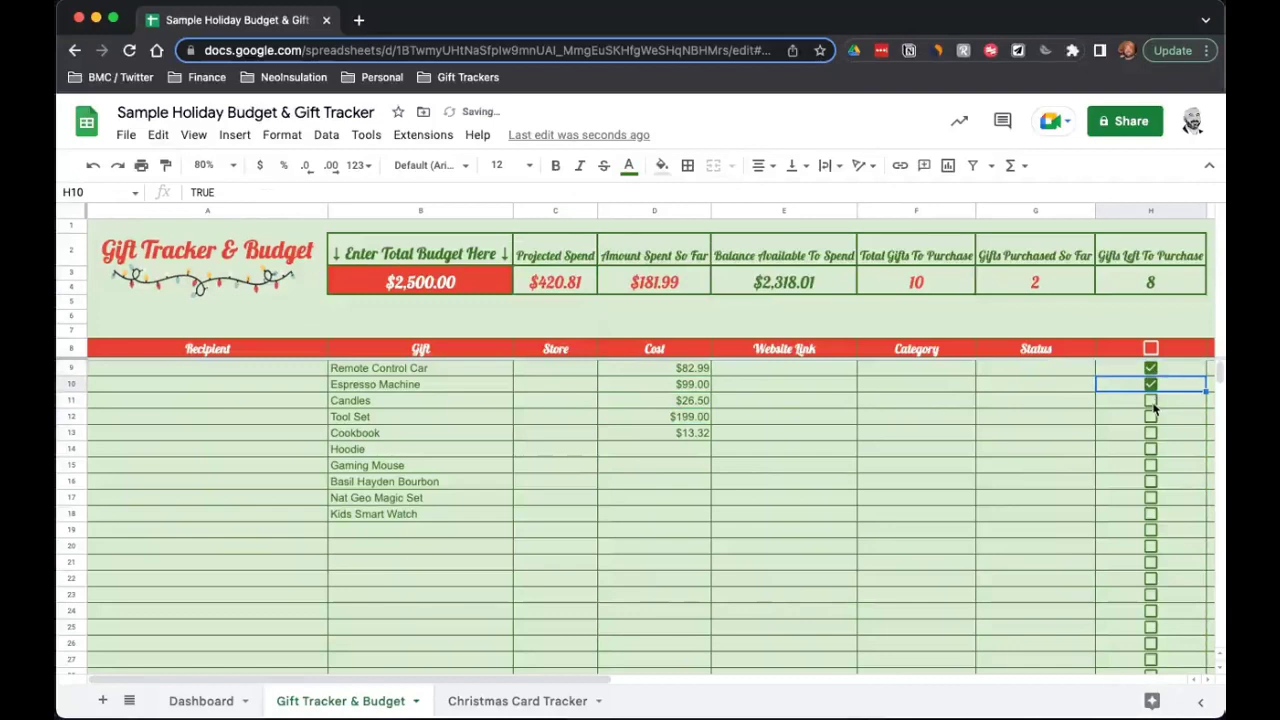
left_click(1151, 400)
left_click(1151, 416)
left_click(1151, 432)
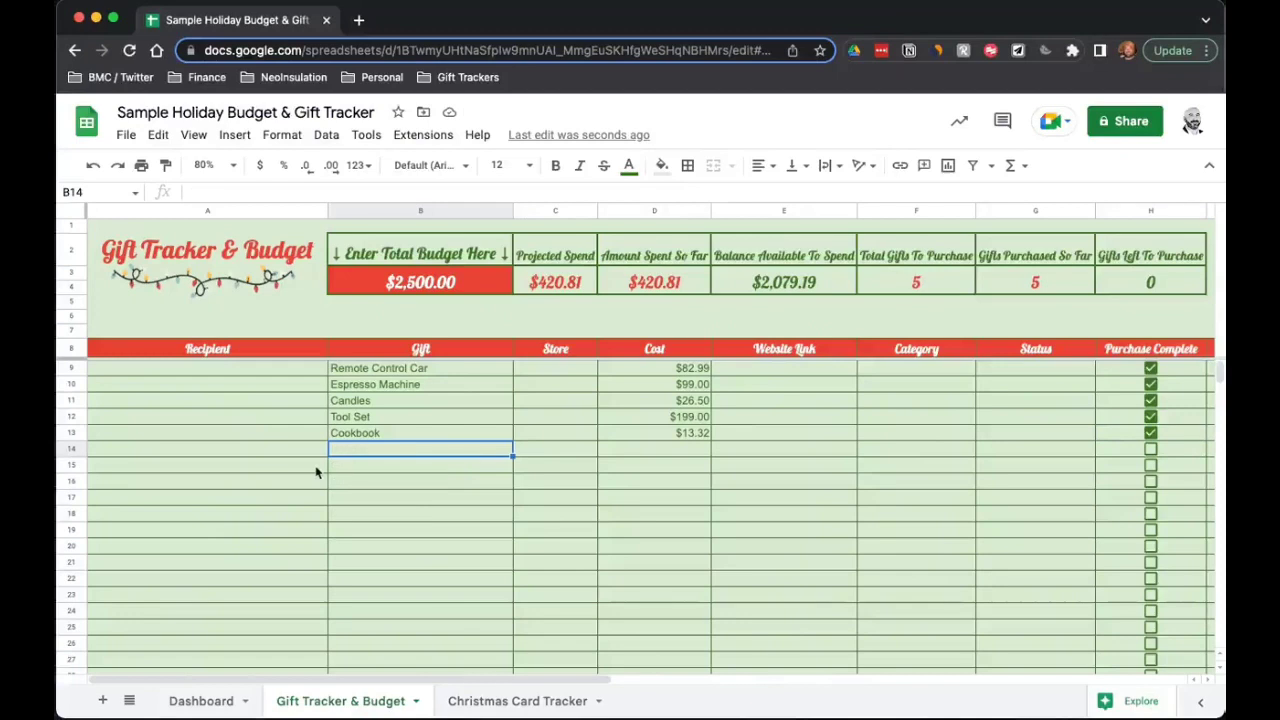
Step: Add Hoodie, Gaming Mouse, Basil Hayden Bourbon and Nat Geo Magic Set to the gift list
type("H")
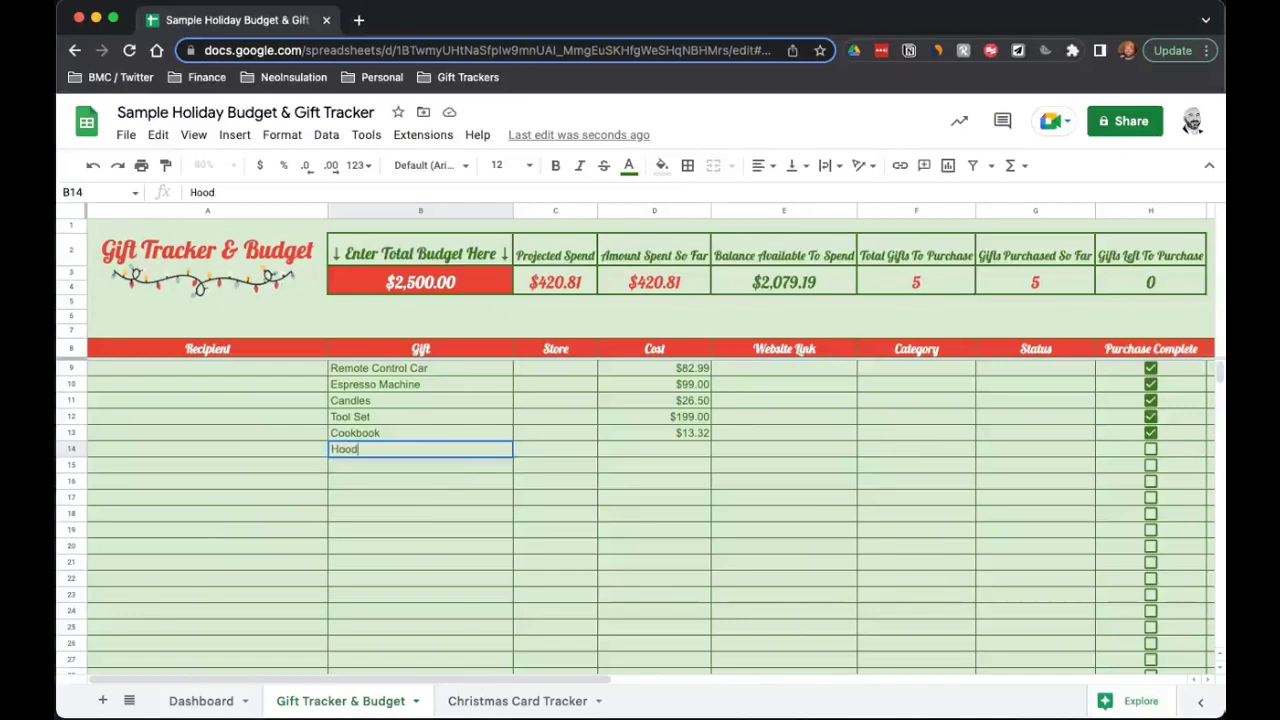
key("Return")
type("Gami")
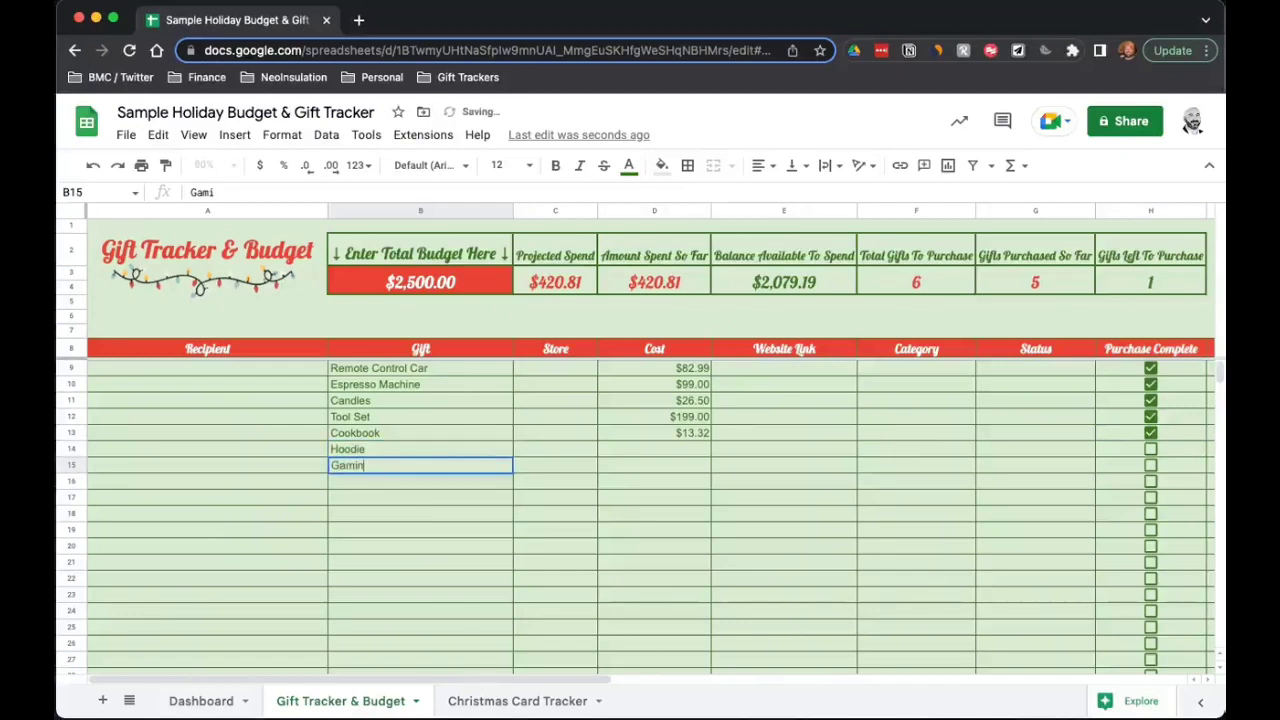
type("ng Mouse")
key("Return")
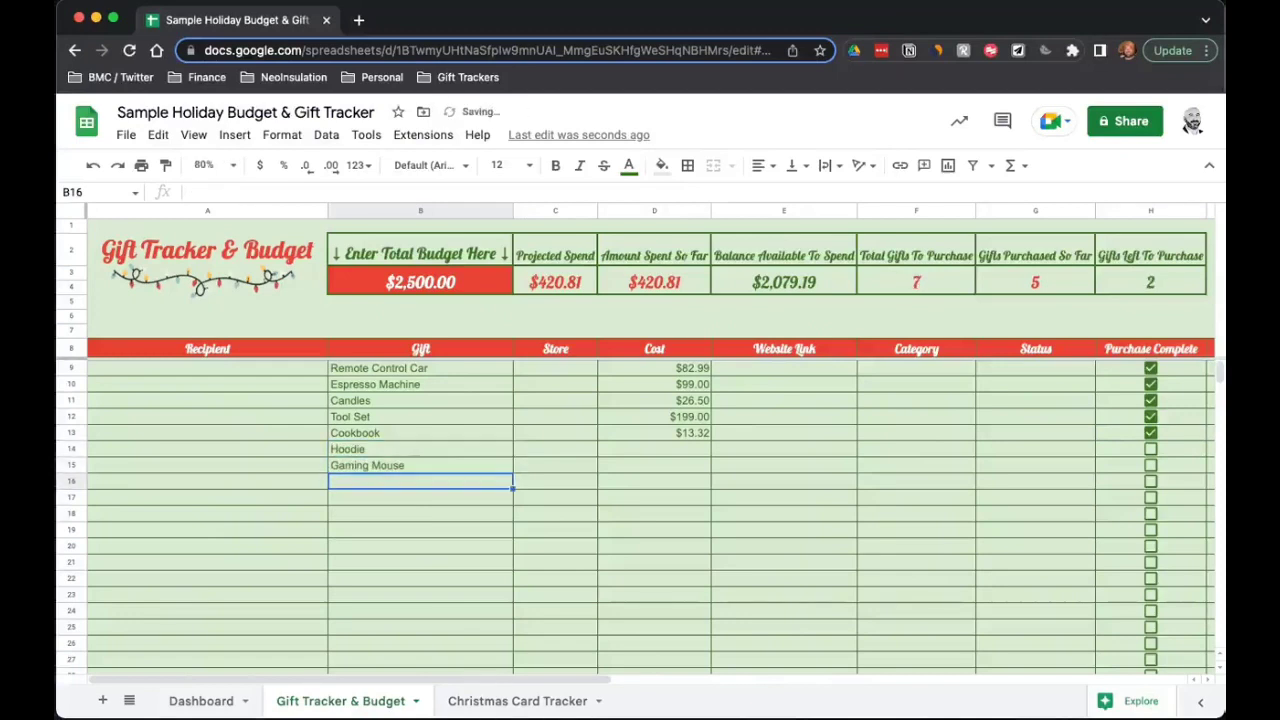
type("Basil Hayd")
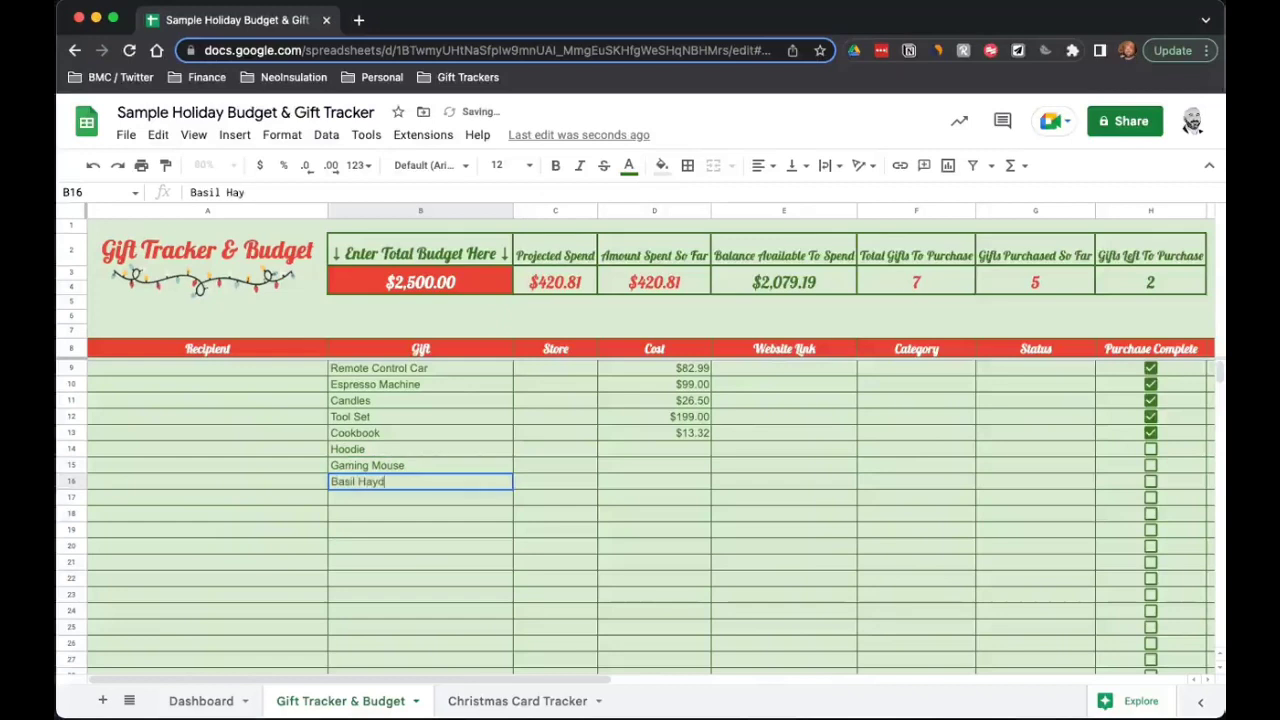
type("en Bourbon")
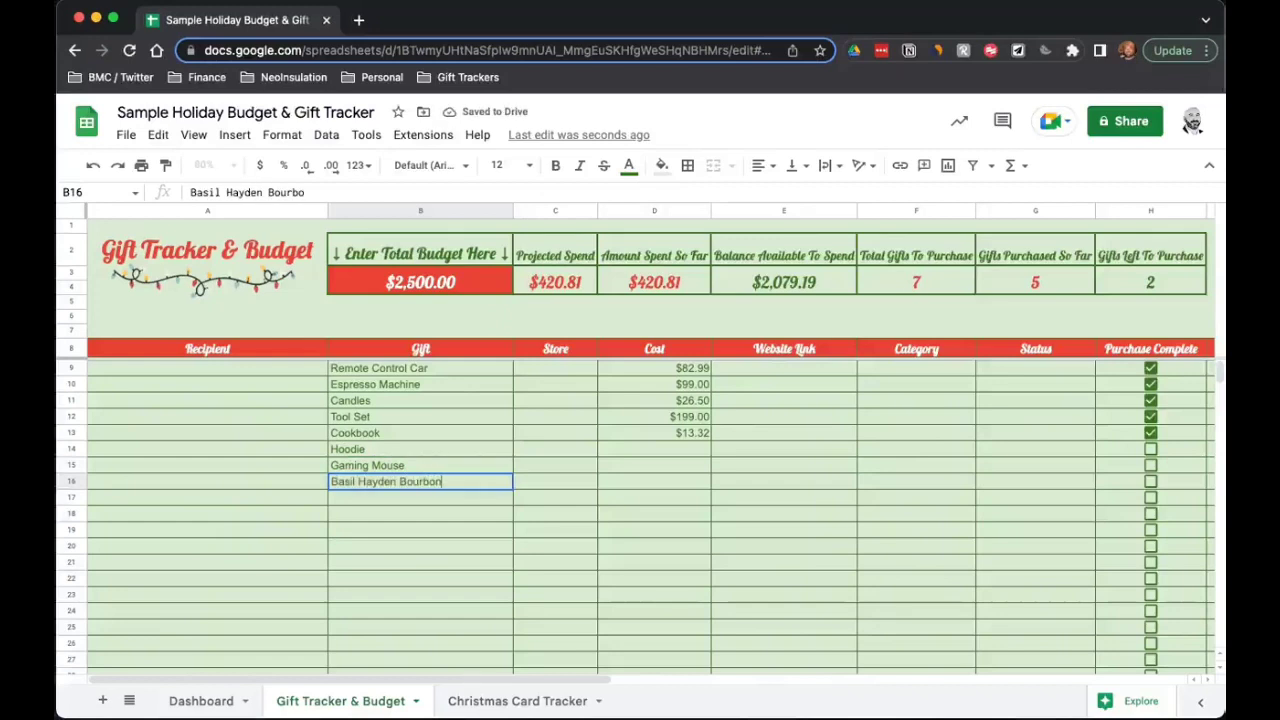
key("Return")
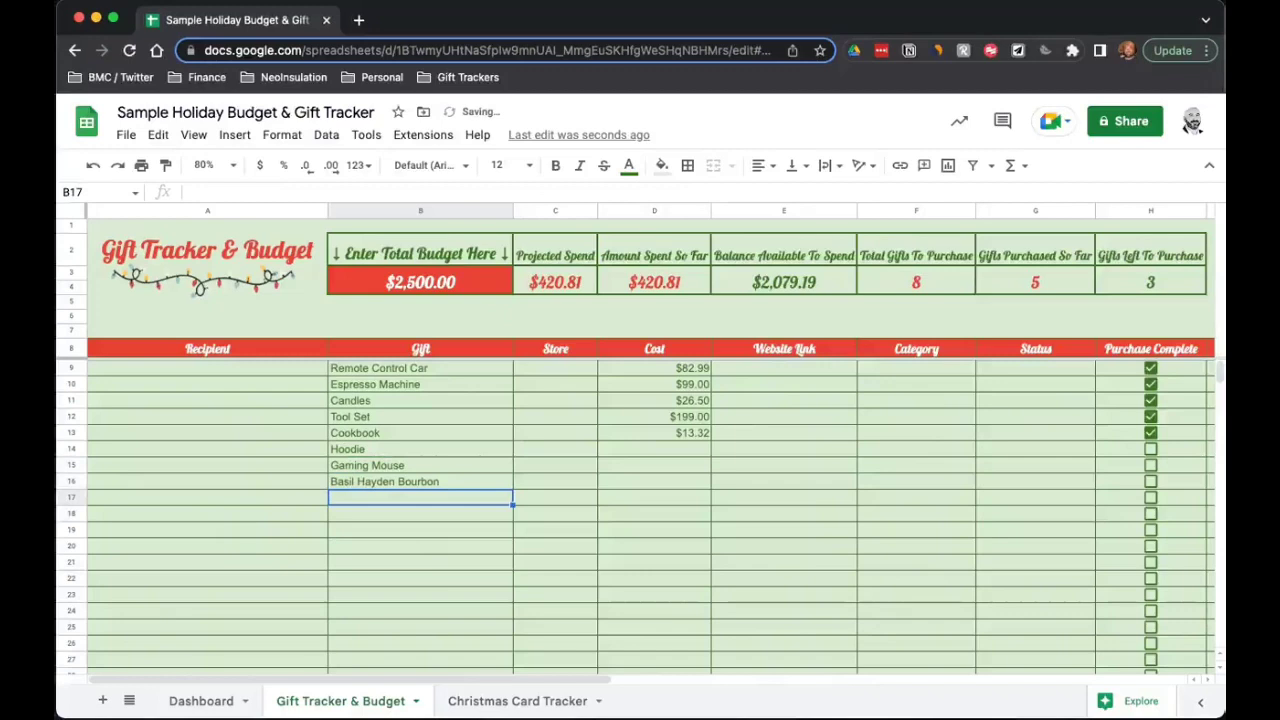
type("Nat Geo Magi")
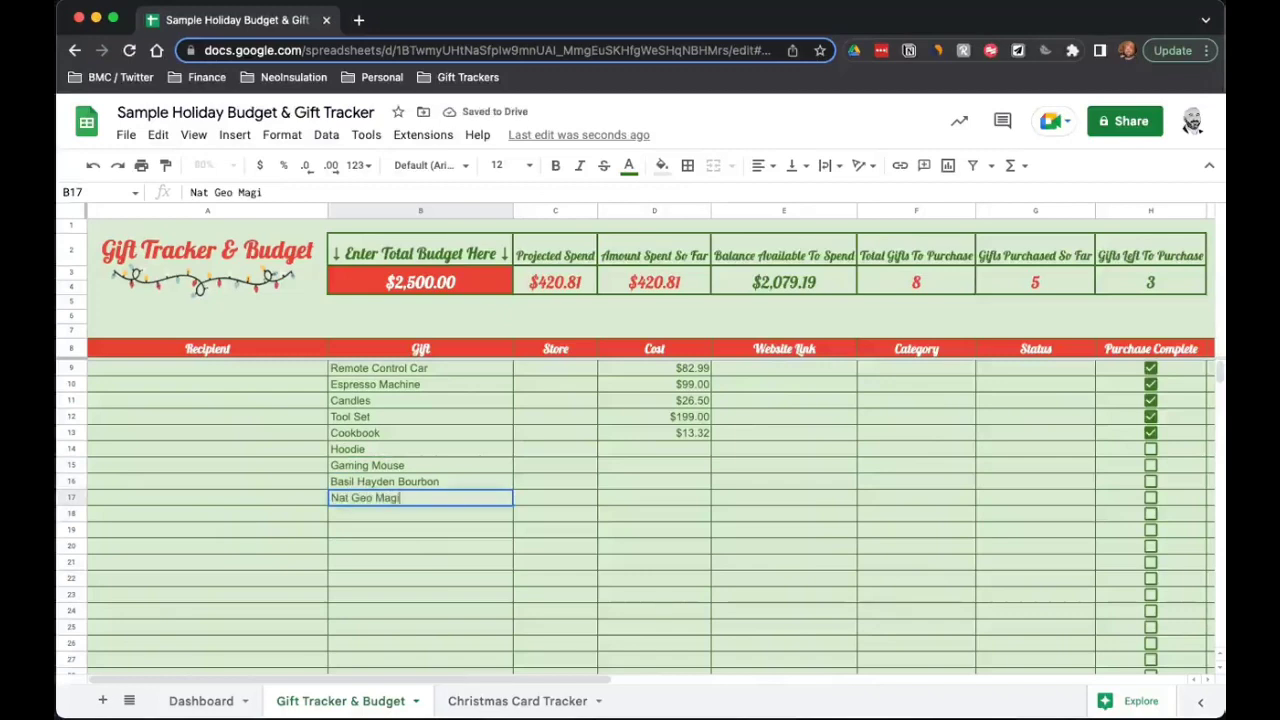
type("c Set")
key("Return")
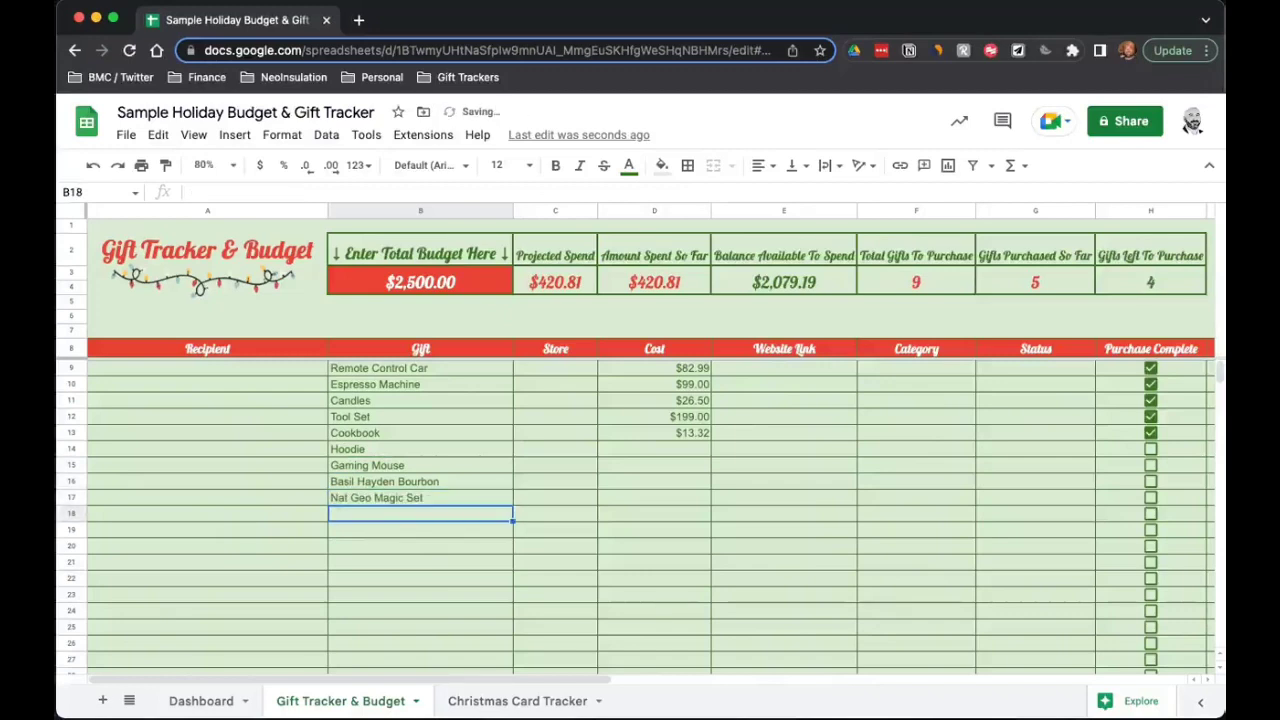
Step: Review the Total Gifts, Gifts Purchased and Gifts Left To Purchase formulas in F3:H3
left_click(922, 287)
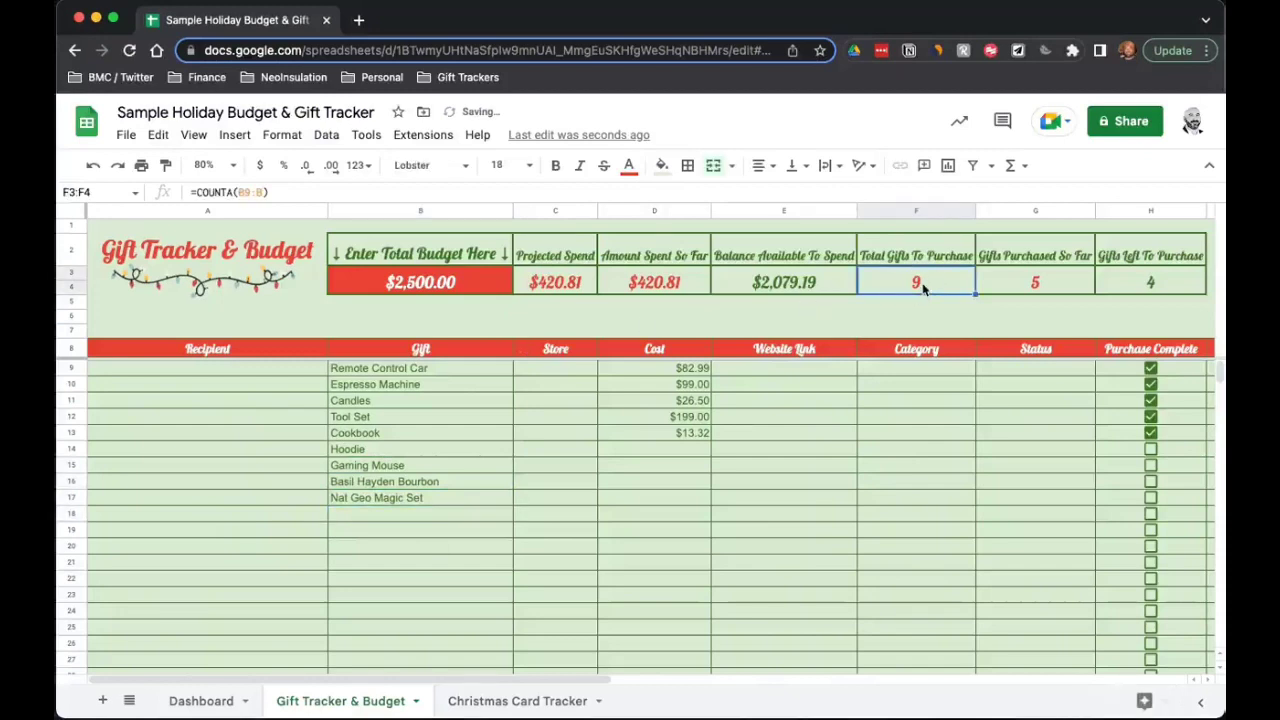
double_click(962, 281)
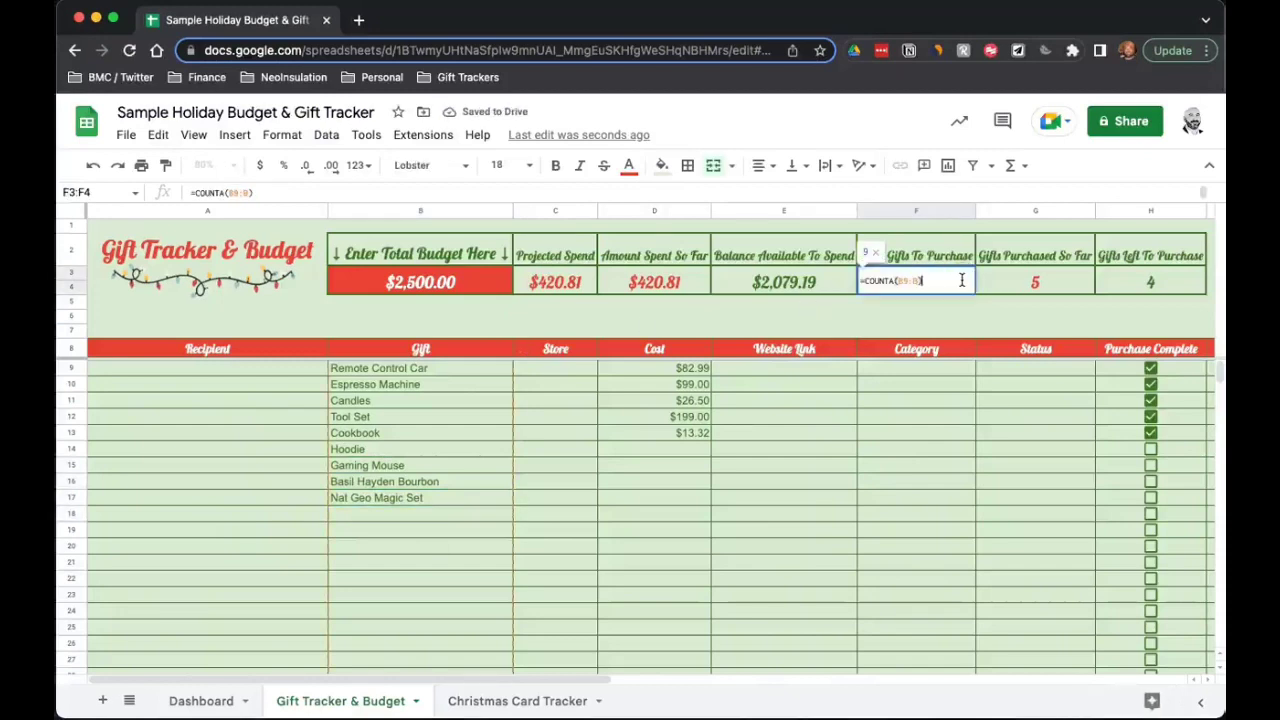
left_click(1066, 282)
double_click(1066, 280)
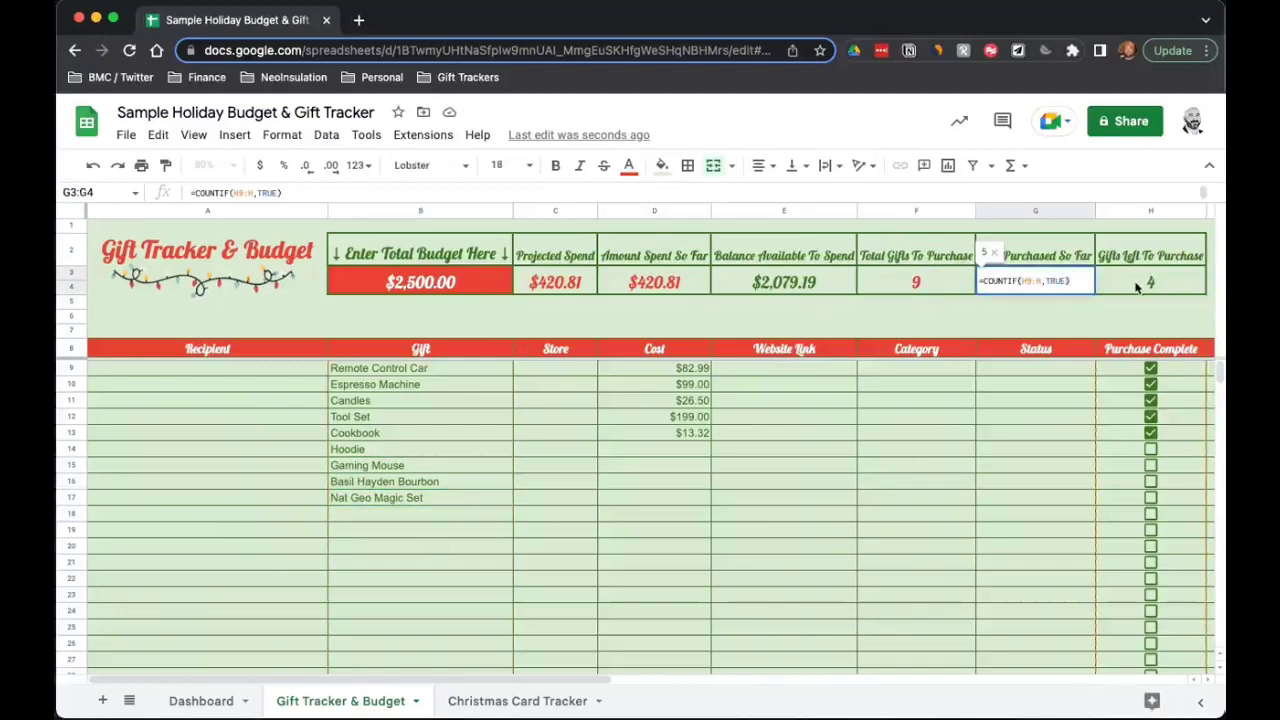
left_click(1173, 288)
double_click(1173, 286)
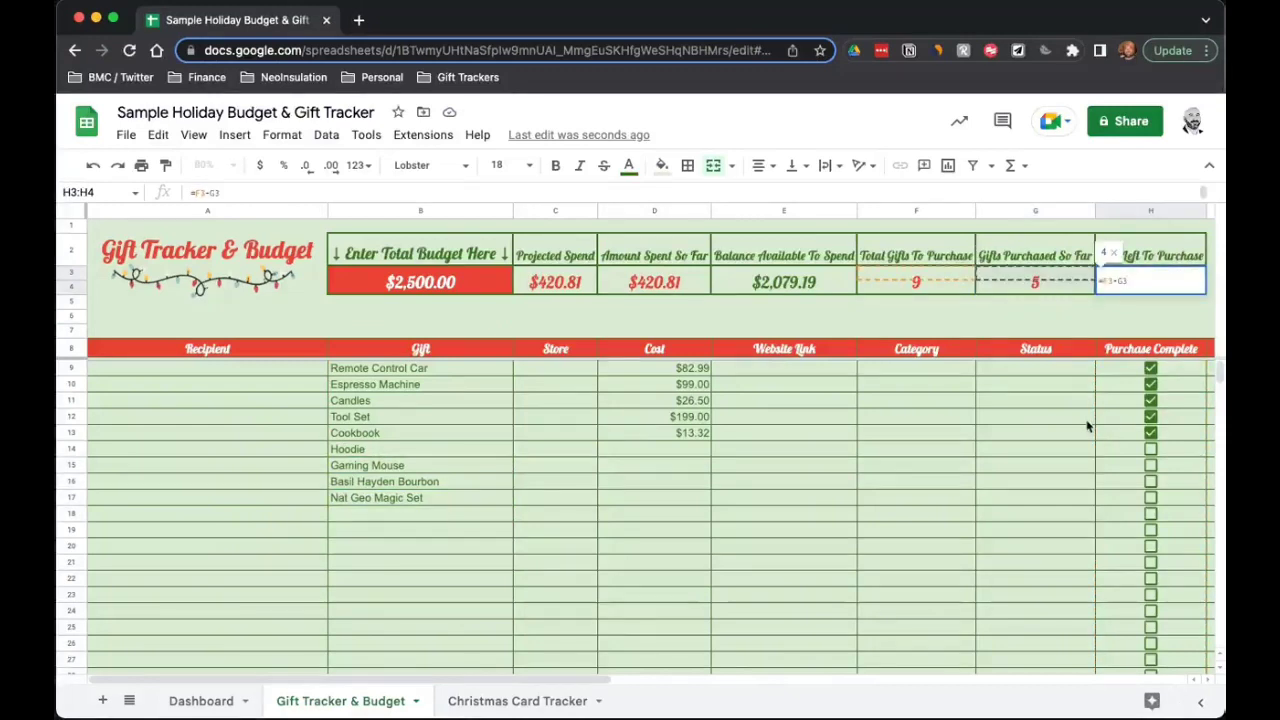
left_click(1086, 420)
Step: Tick Purchase Complete for Hoodie, Gaming Mouse, Basil Hayden Bourbon and Nat Geo Magic Set, then add a blank sheet
left_click(1150, 449)
left_click(1150, 465)
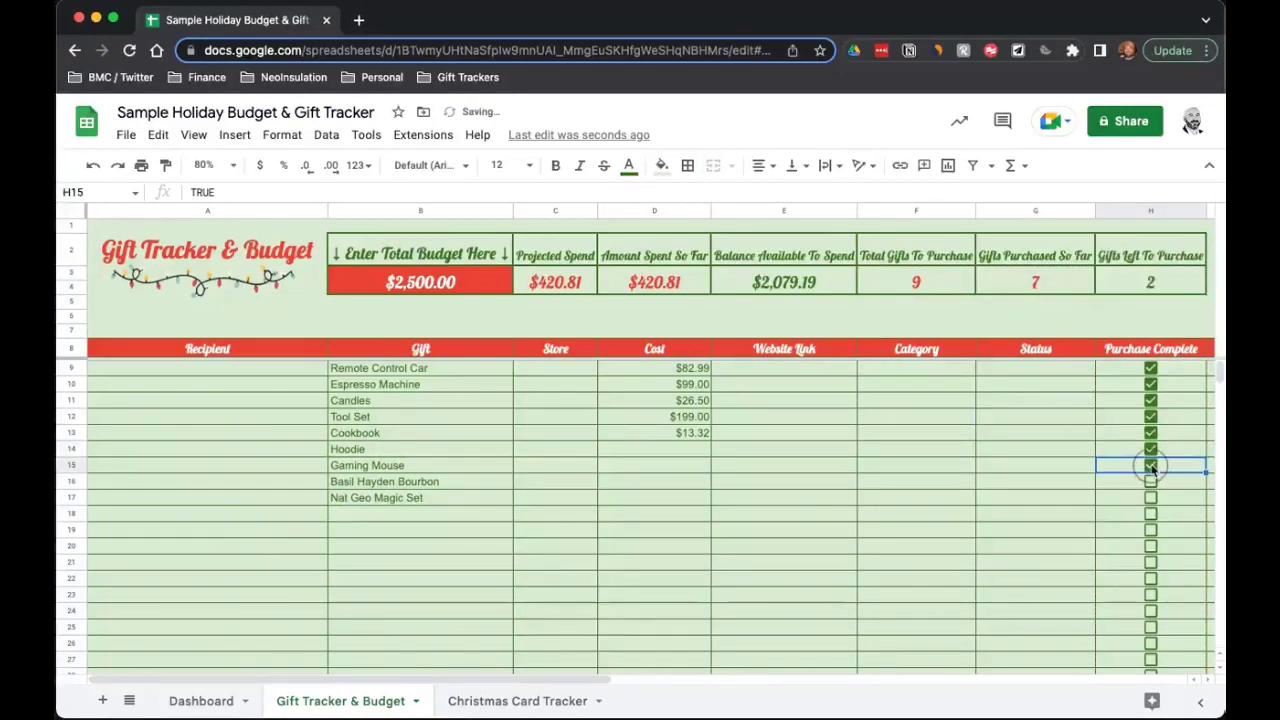
left_click(1150, 481)
left_click(1150, 497)
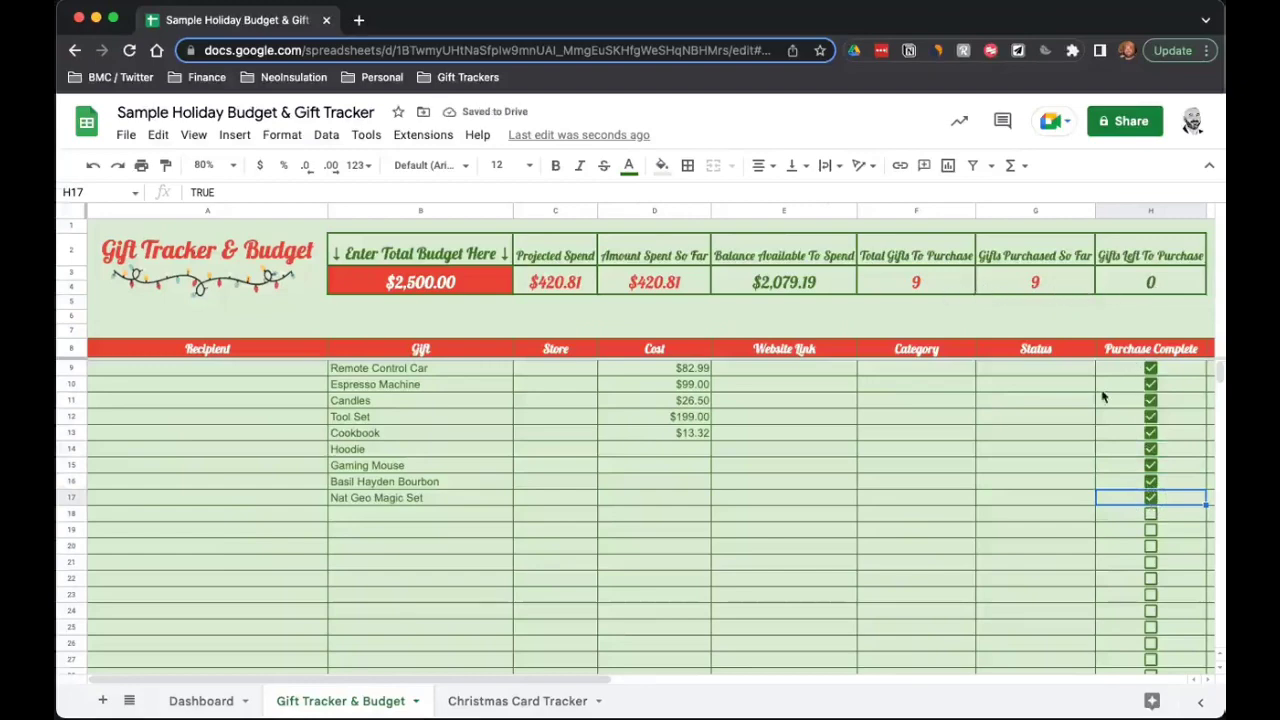
key("shift+F11")
Step: Name Sheet4 'Data Validation' and paste the Recipients, Stores, Status Label and Categories headers at B2
double_click(655, 701)
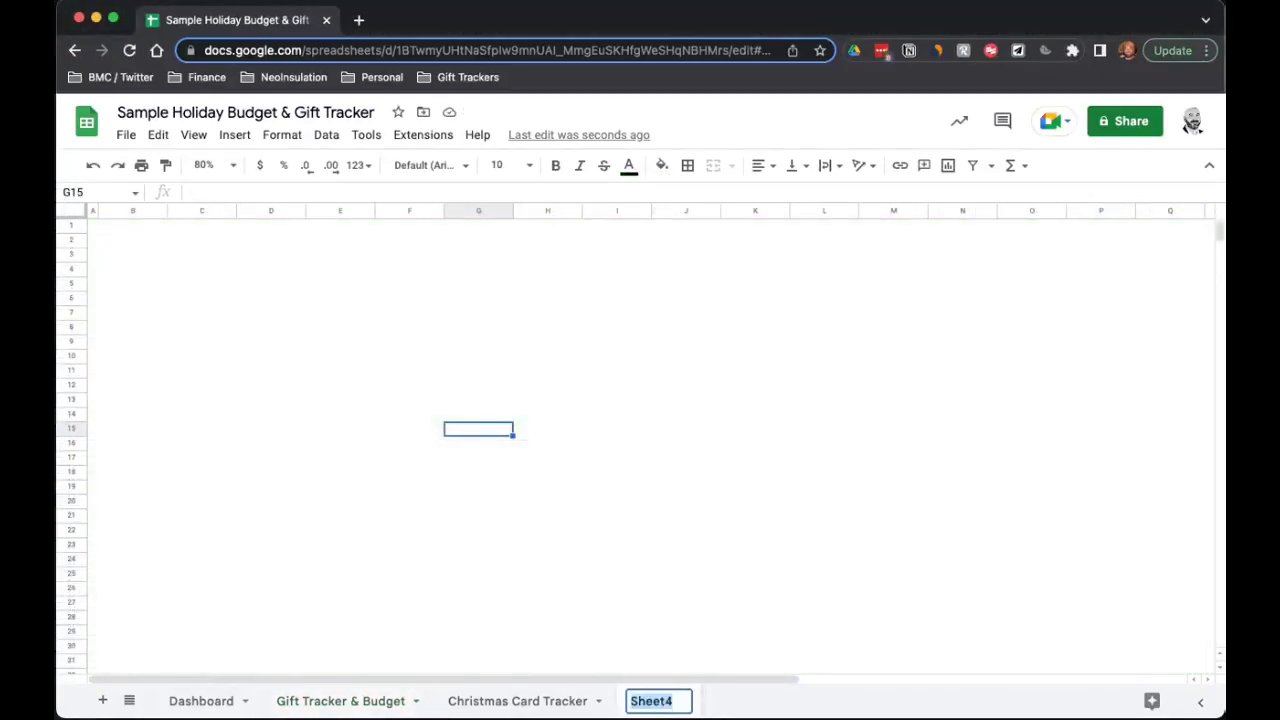
type("Data Valid")
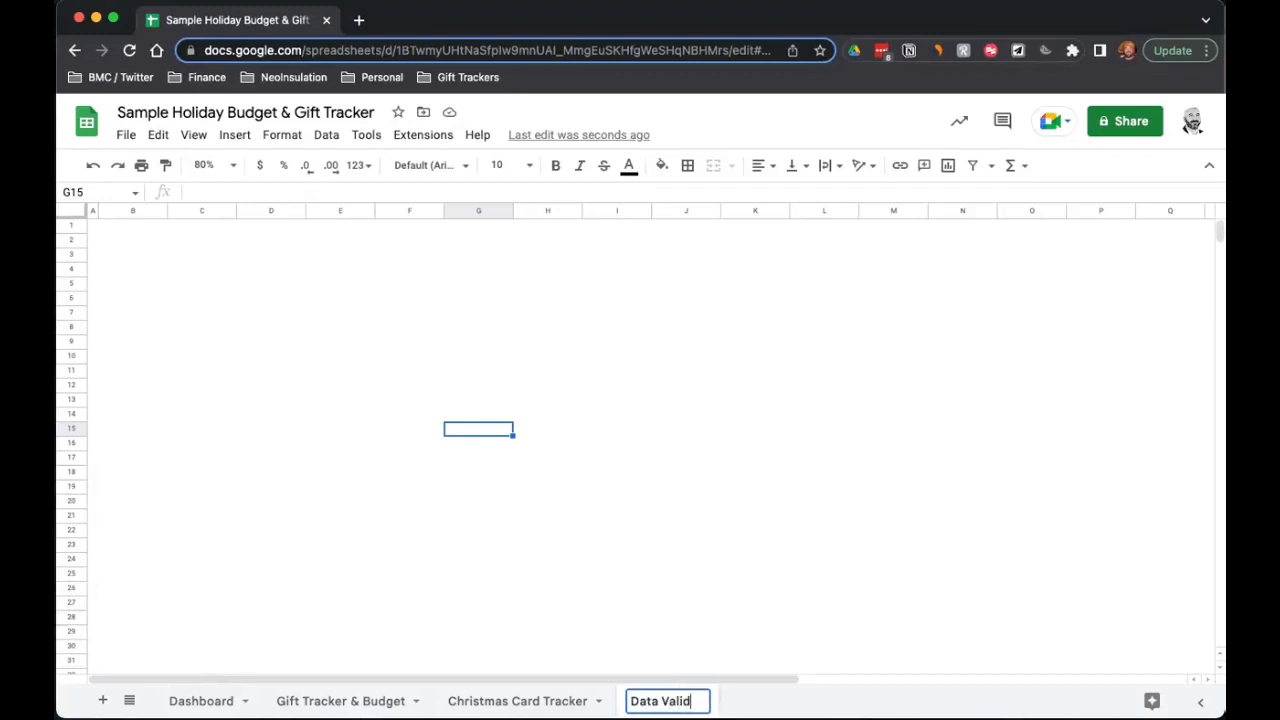
type("ation")
key("Return")
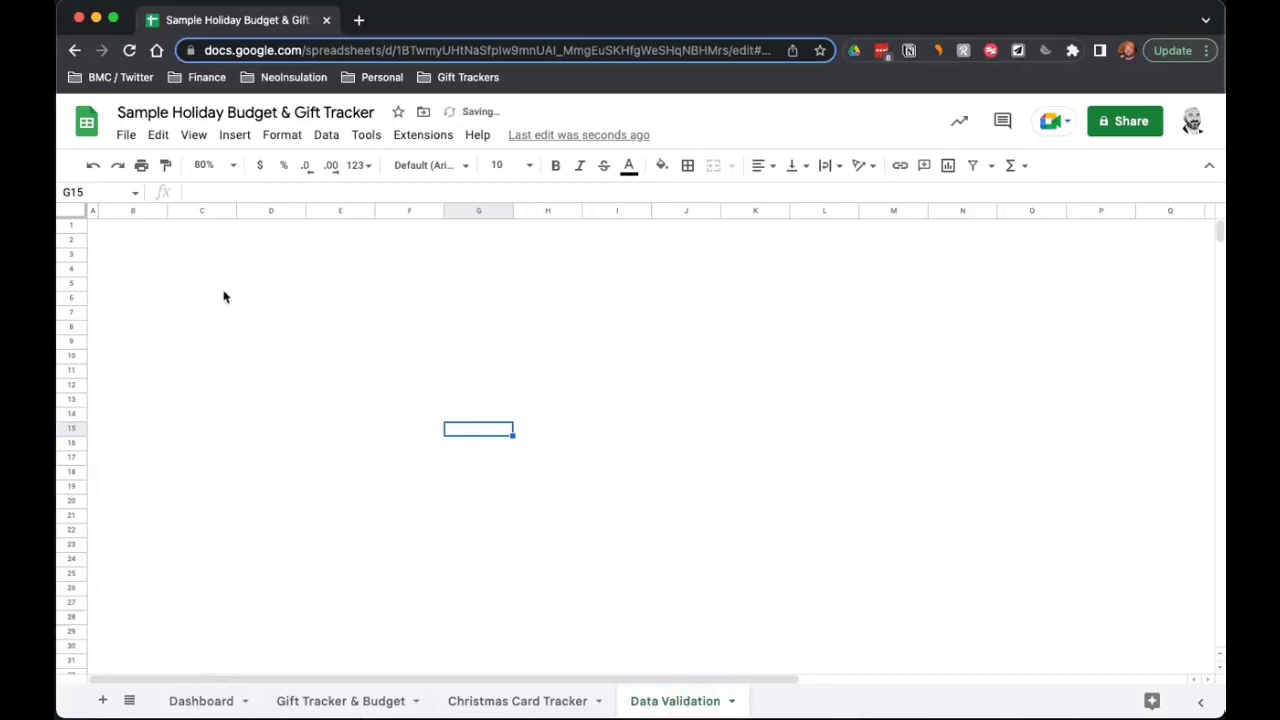
left_click(130, 242)
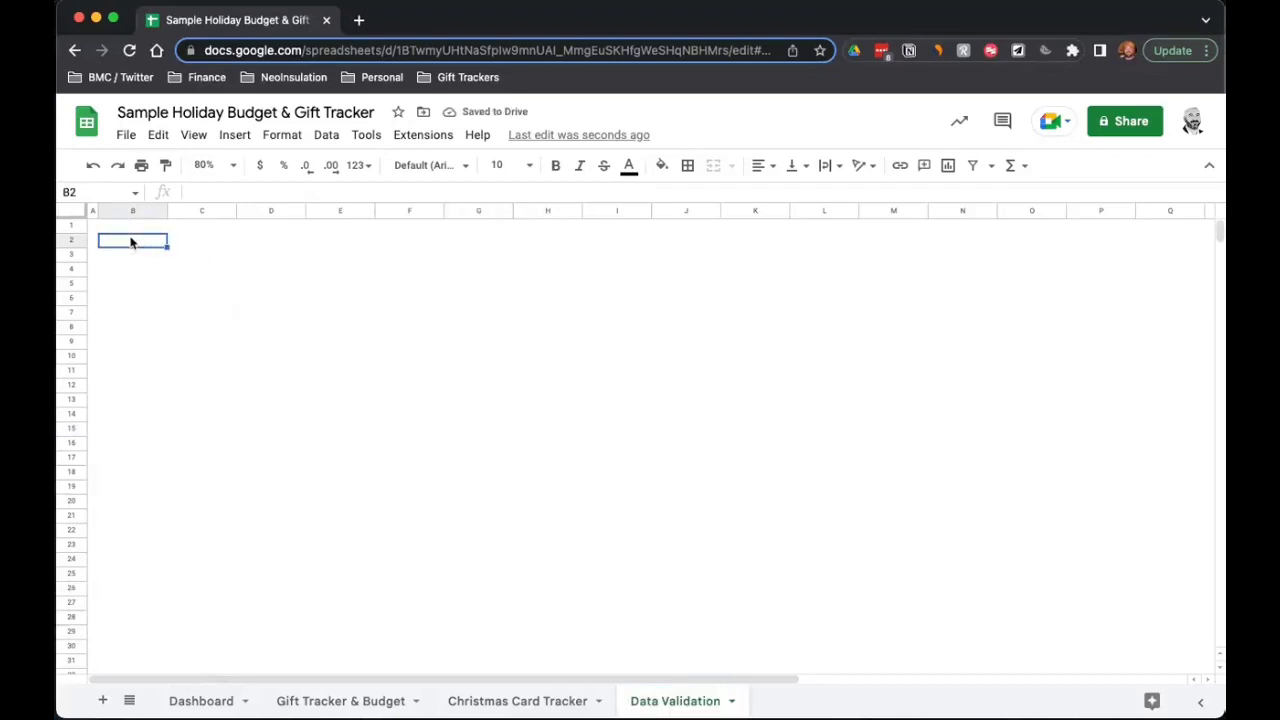
key("ctrl+v")
Step: Auto-fit the columns to the headers and paste the recipient, store, status and category lists into B3
left_click(92, 211)
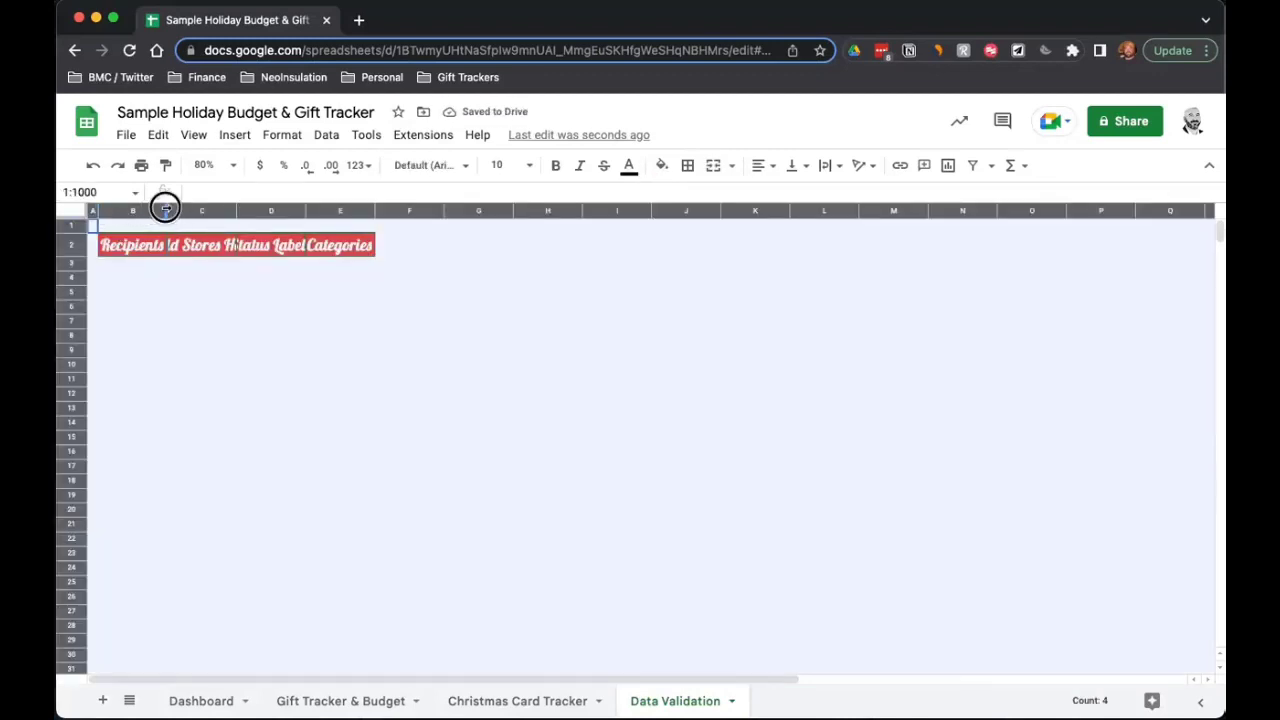
double_click(162, 213)
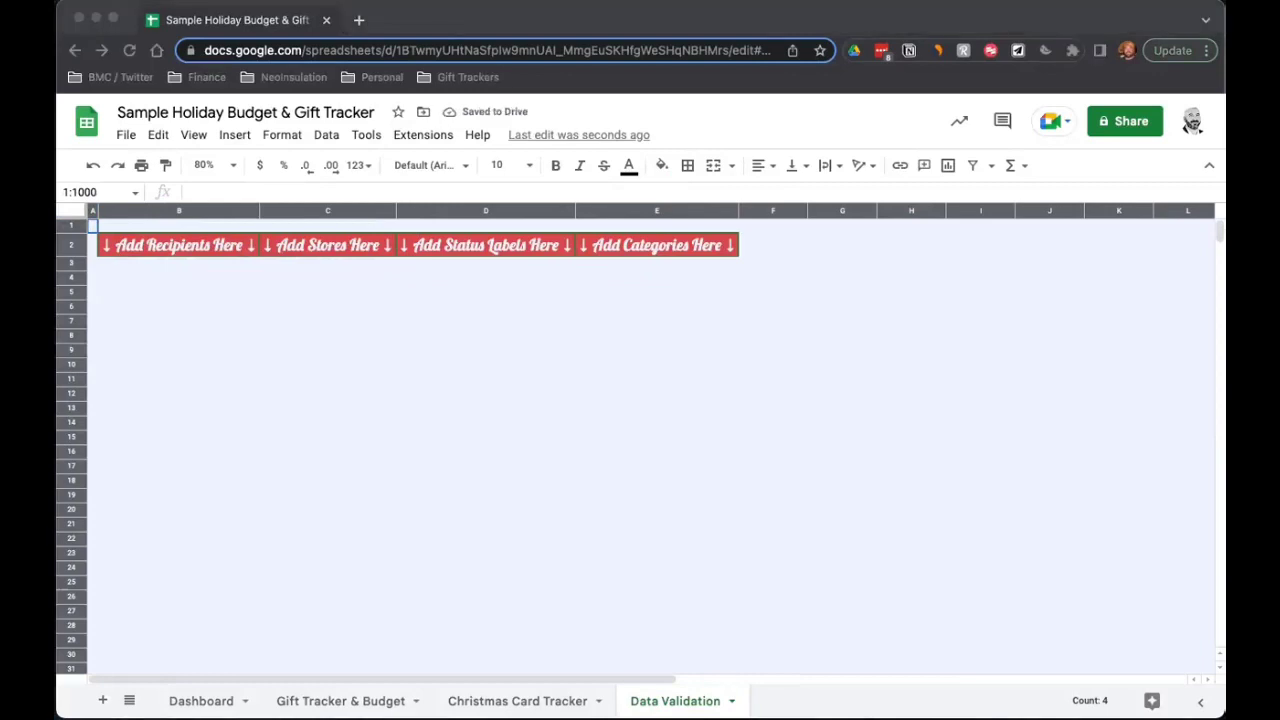
left_click(189, 271)
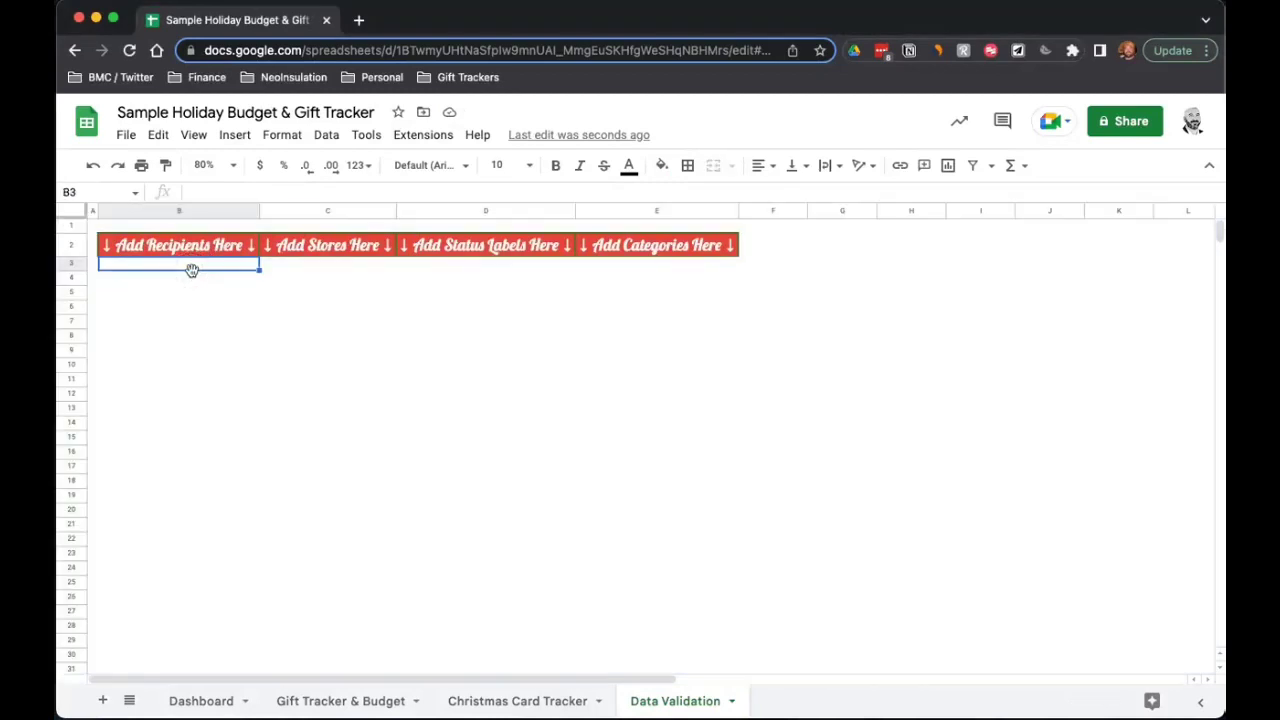
key("ctrl+v")
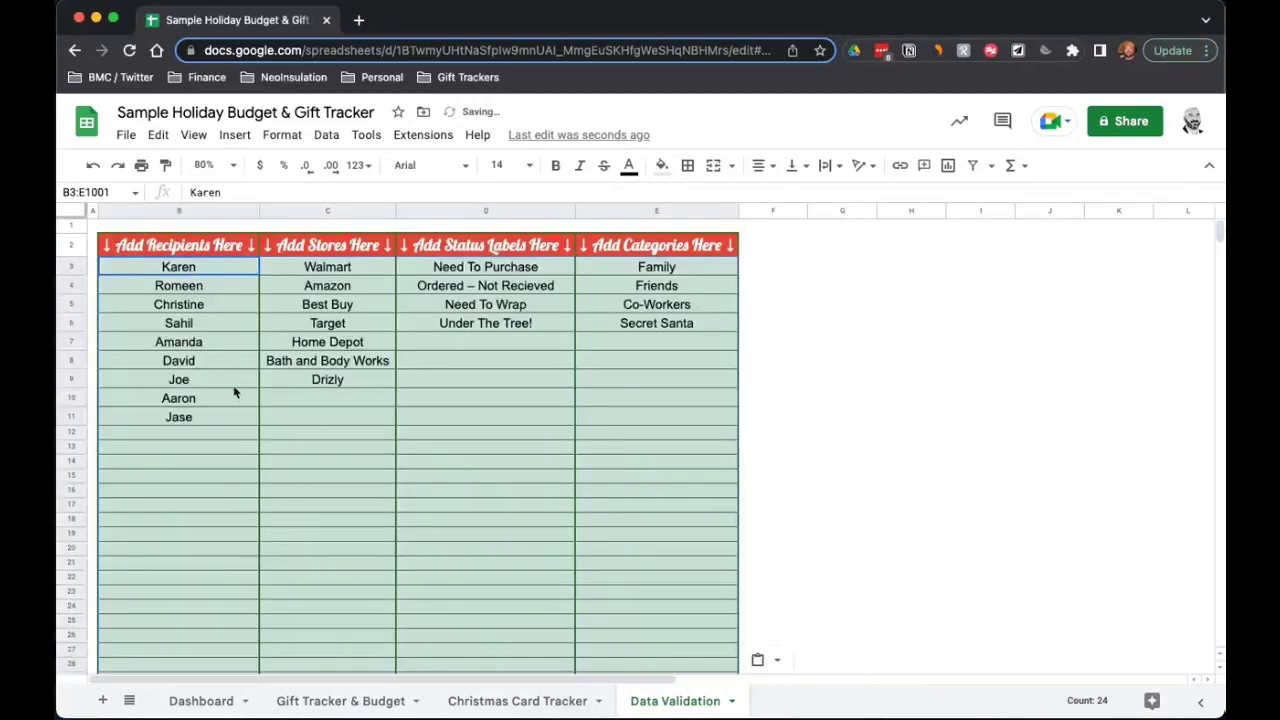
left_click_drag(229, 266, 217, 414)
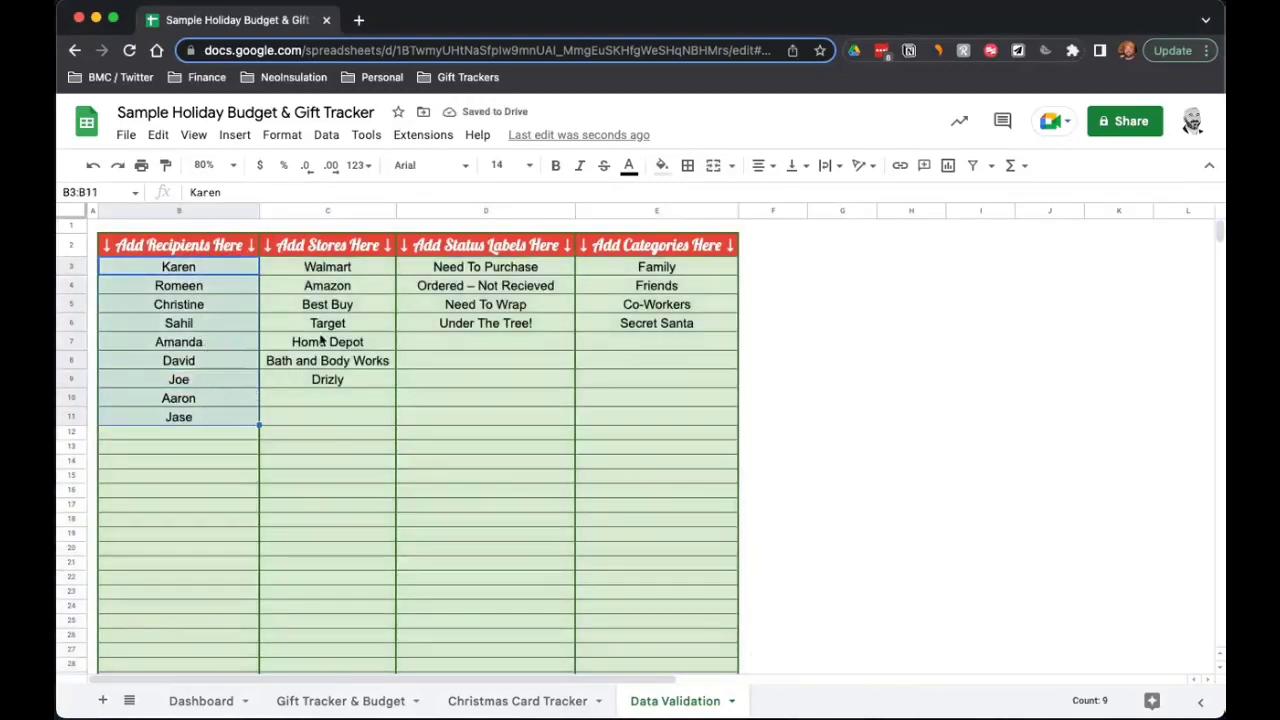
Step: Review the store, status and category lists on the Data Validation sheet
left_click_drag(362, 272, 351, 375)
left_click_drag(543, 266, 534, 363)
left_click_drag(694, 267, 683, 360)
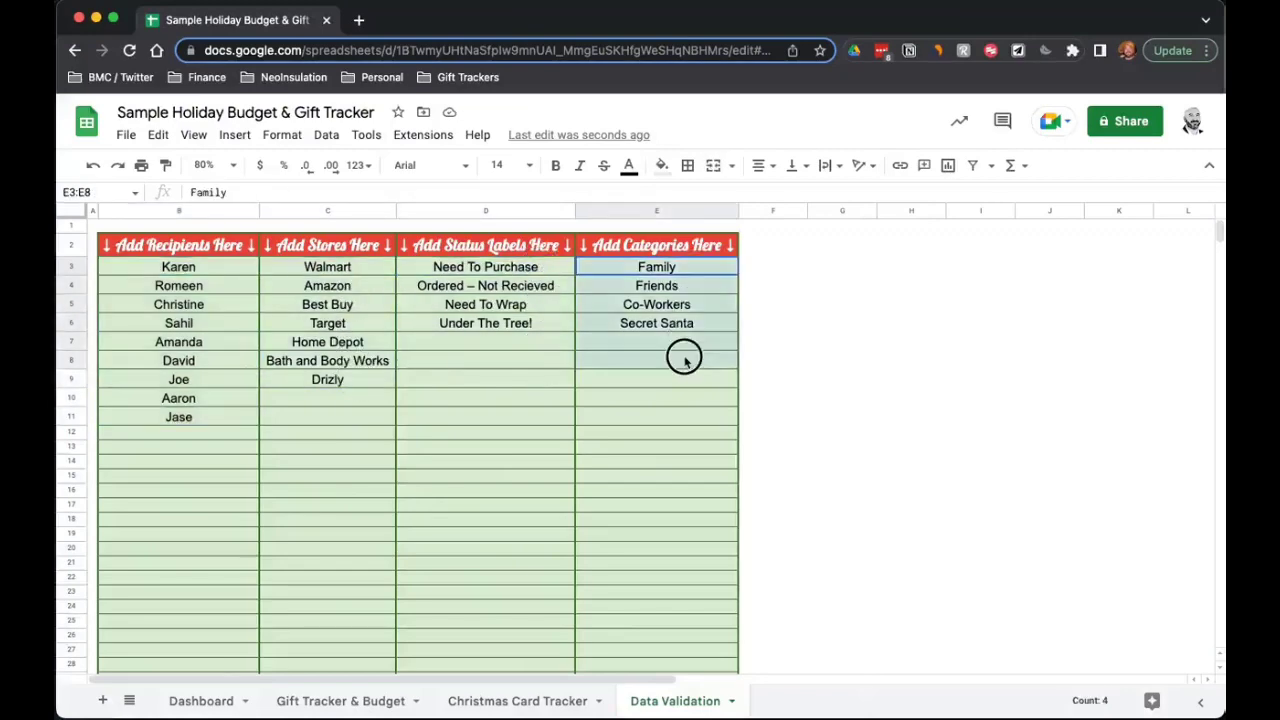
left_click(677, 433)
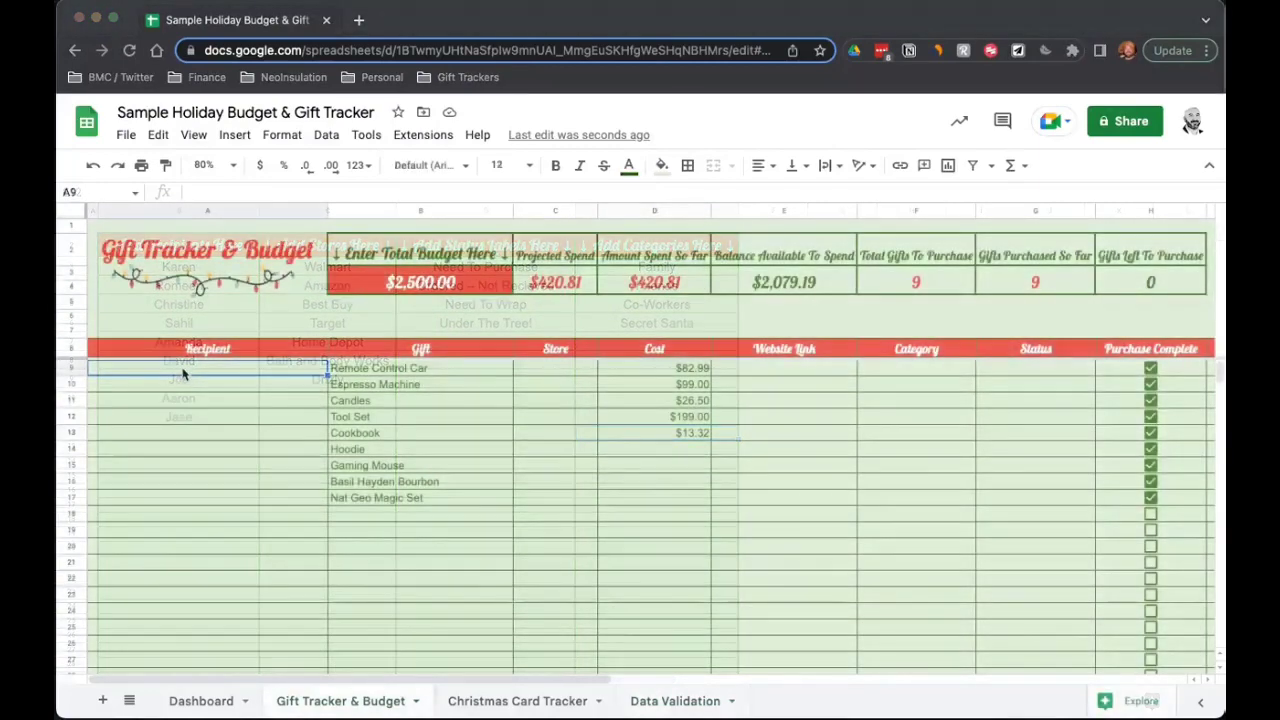
Step: Add a dropdown rule to Recipient column A9:A1000 sourced from the Data Validation sheet's recipient names
key("ctrl+shift+Down")
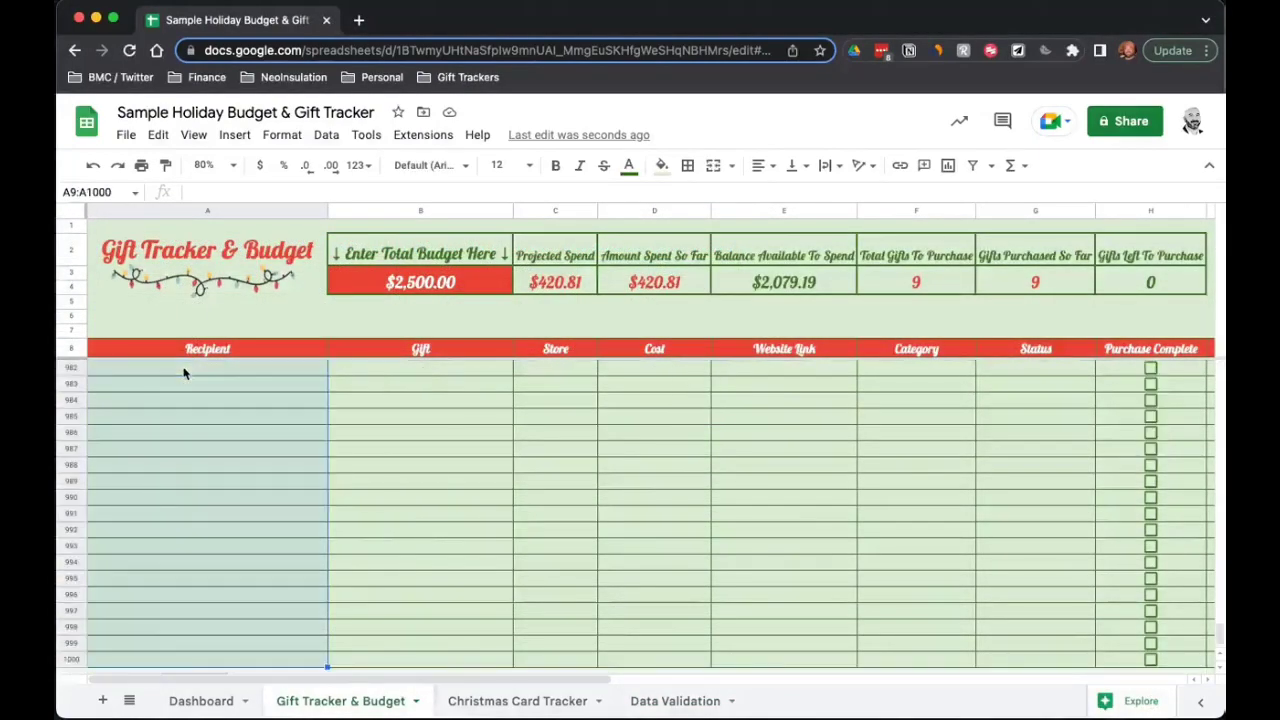
left_click(334, 138)
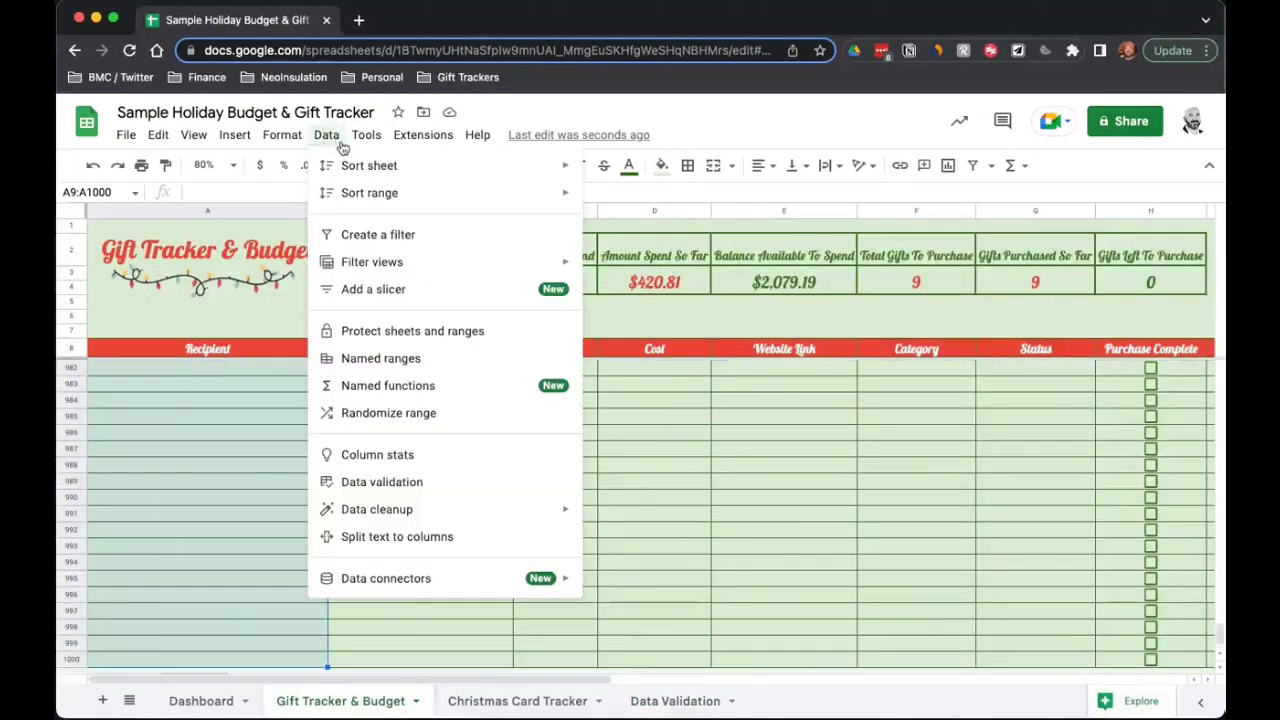
left_click(417, 480)
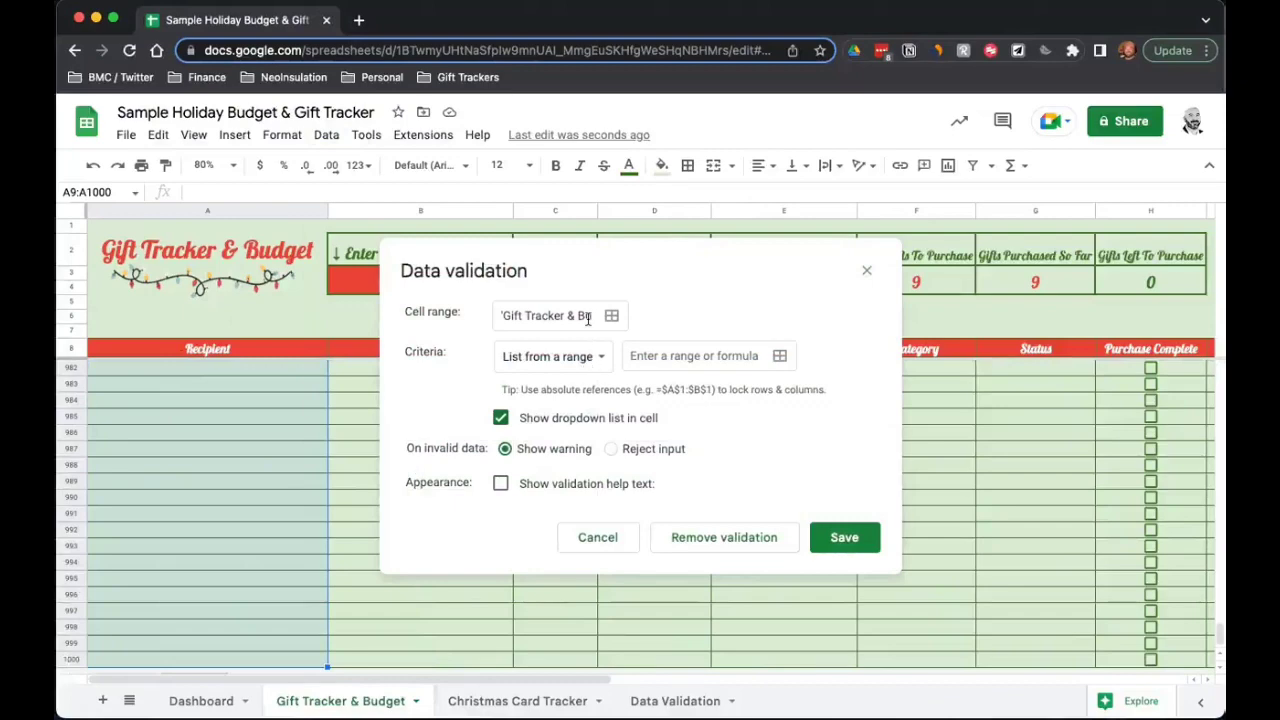
left_click(779, 356)
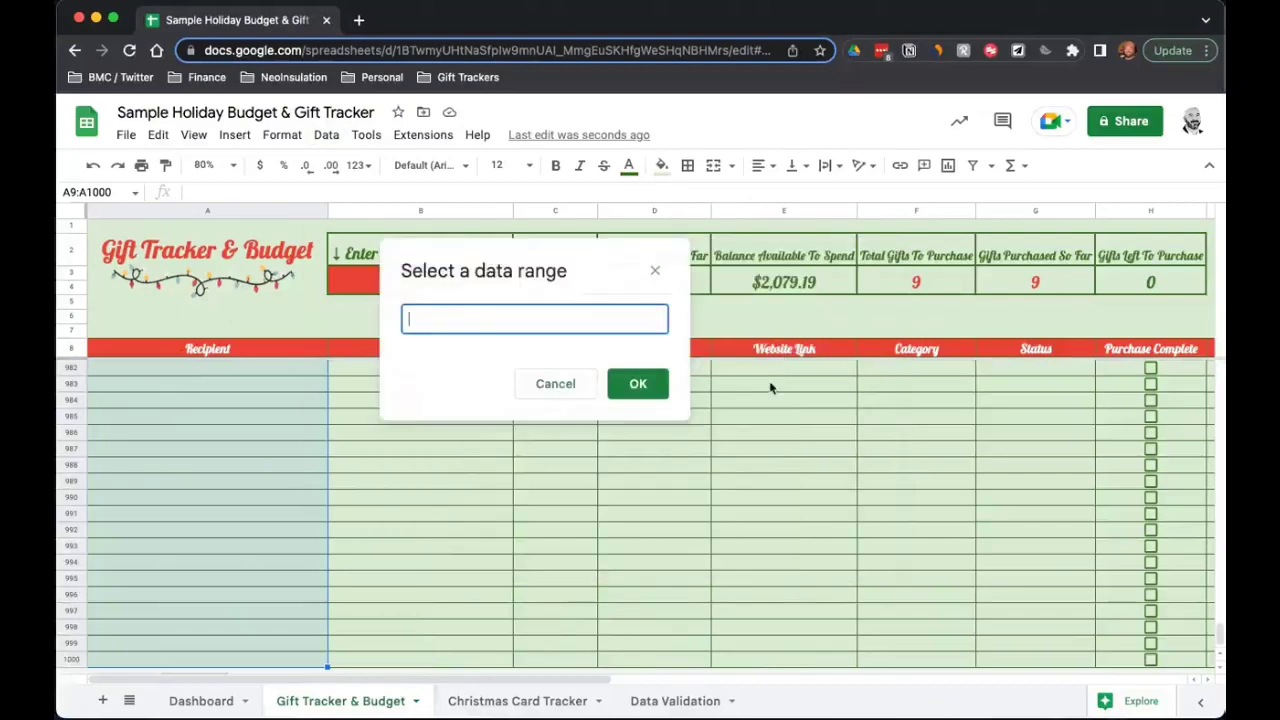
left_click(651, 700)
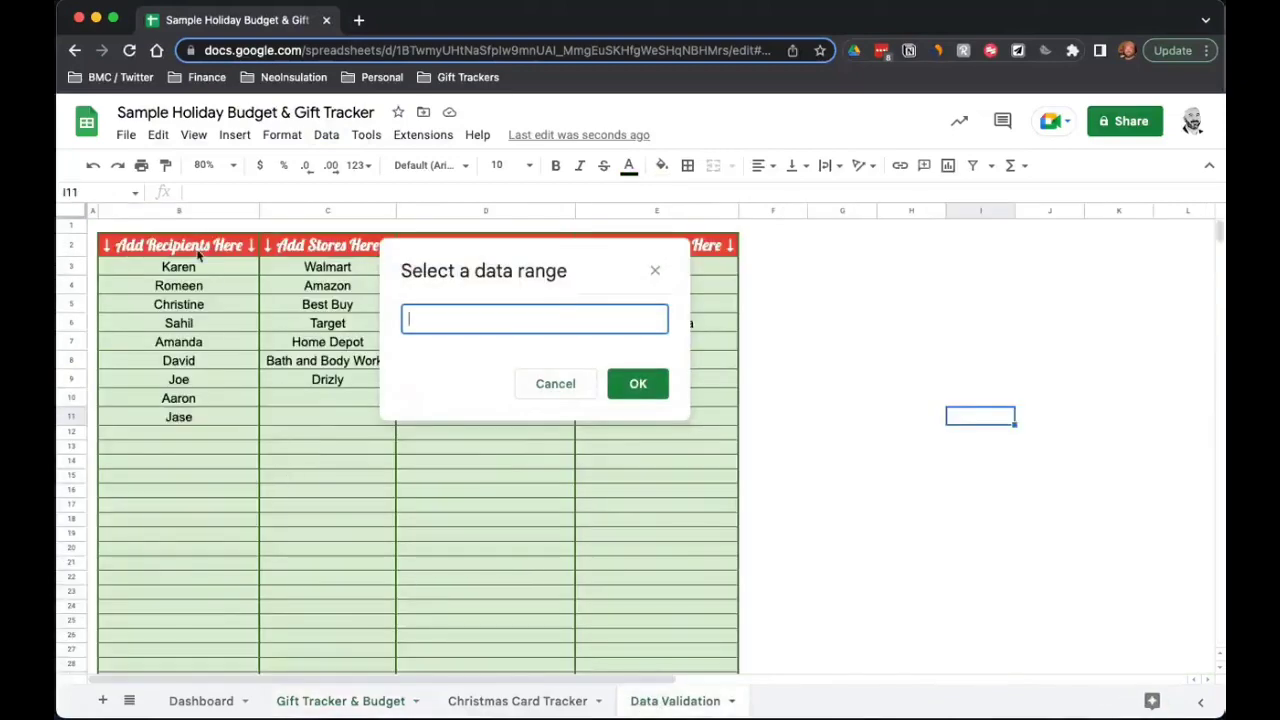
left_click(201, 277)
key("ctrl+shift+Down")
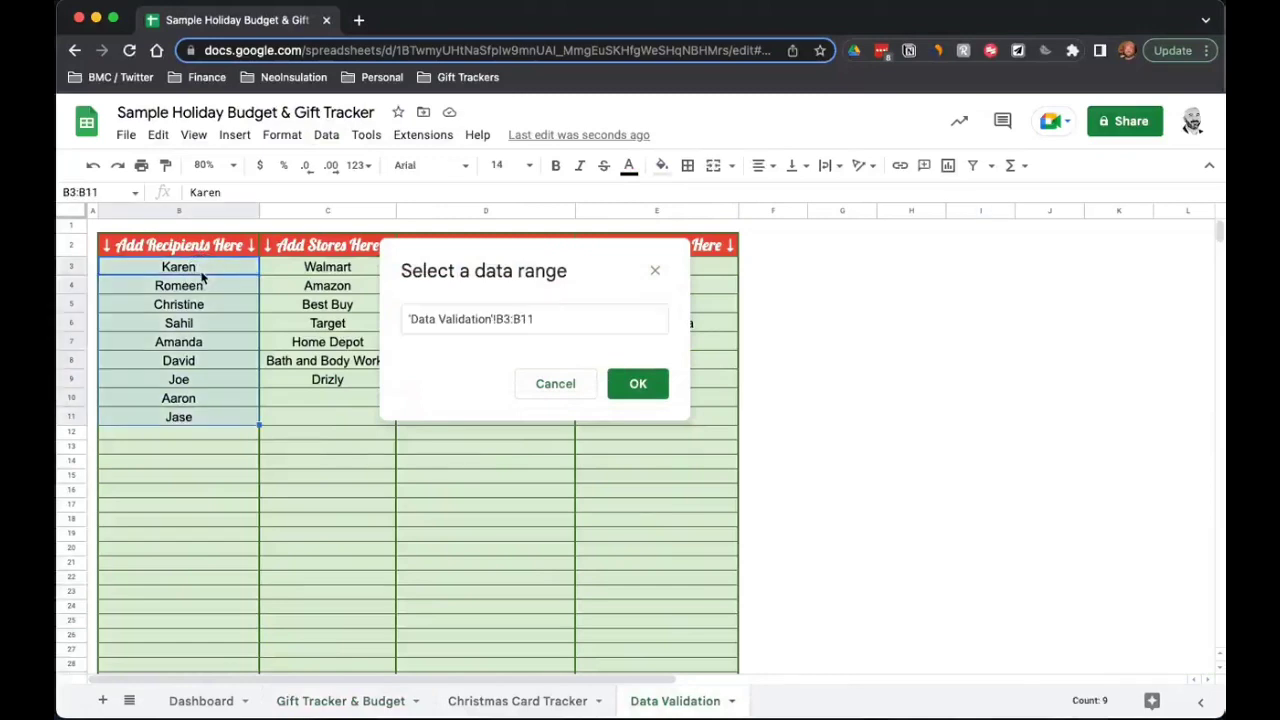
key("ctrl+shift+Down")
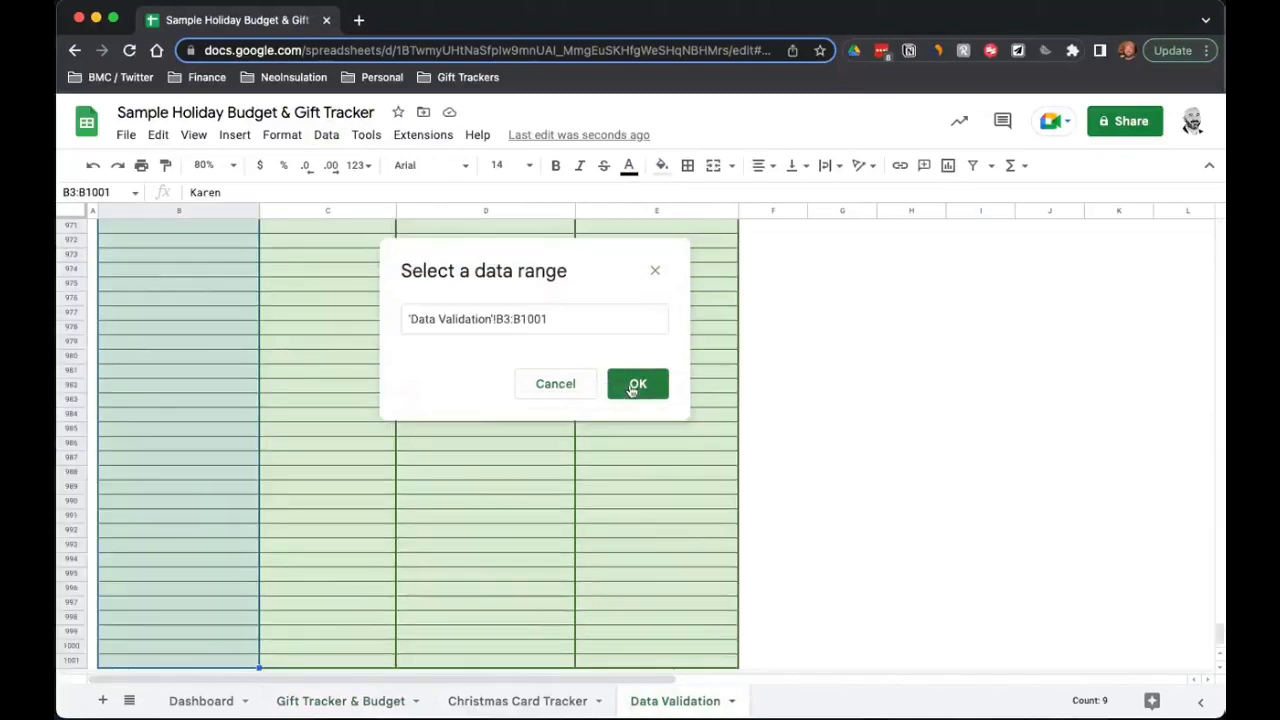
left_click(635, 386)
left_click(845, 539)
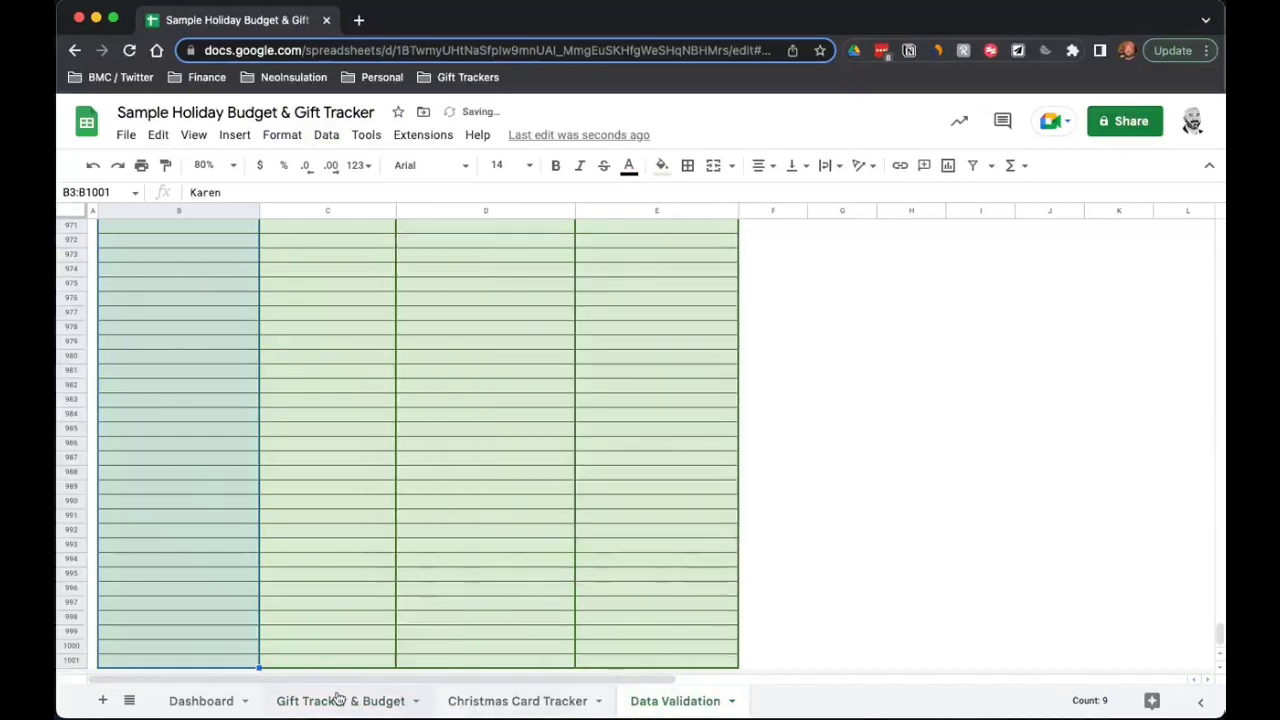
Step: Test the Recipient dropdown in A9 on Gift Tracker & Budget without choosing a name
left_click(288, 703)
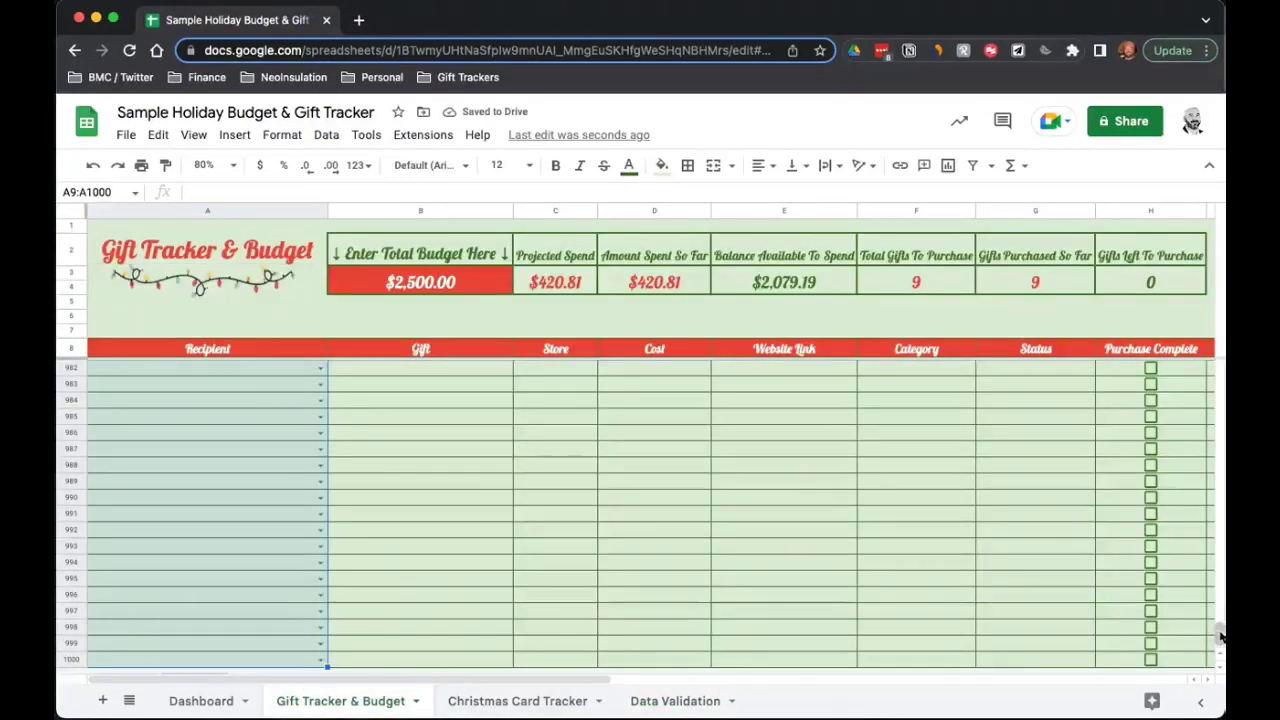
left_click_drag(1203, 408, 1203, 368)
left_click(245, 370)
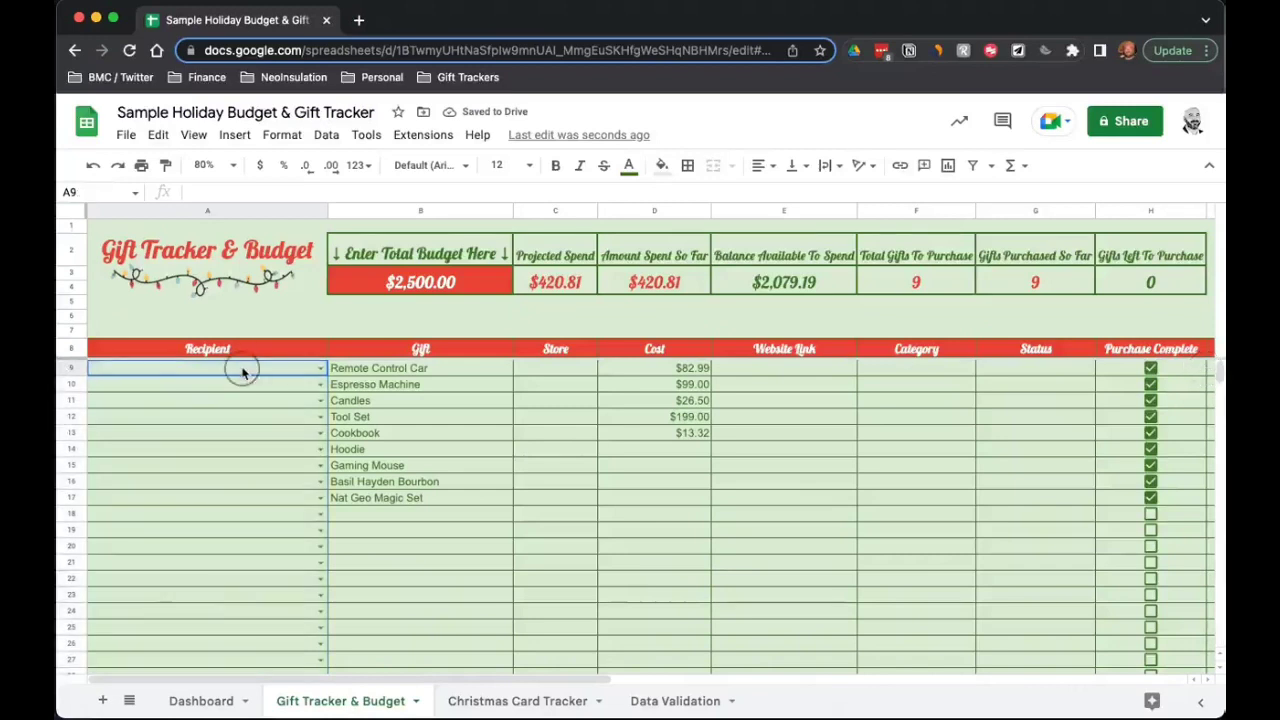
left_click(319, 369)
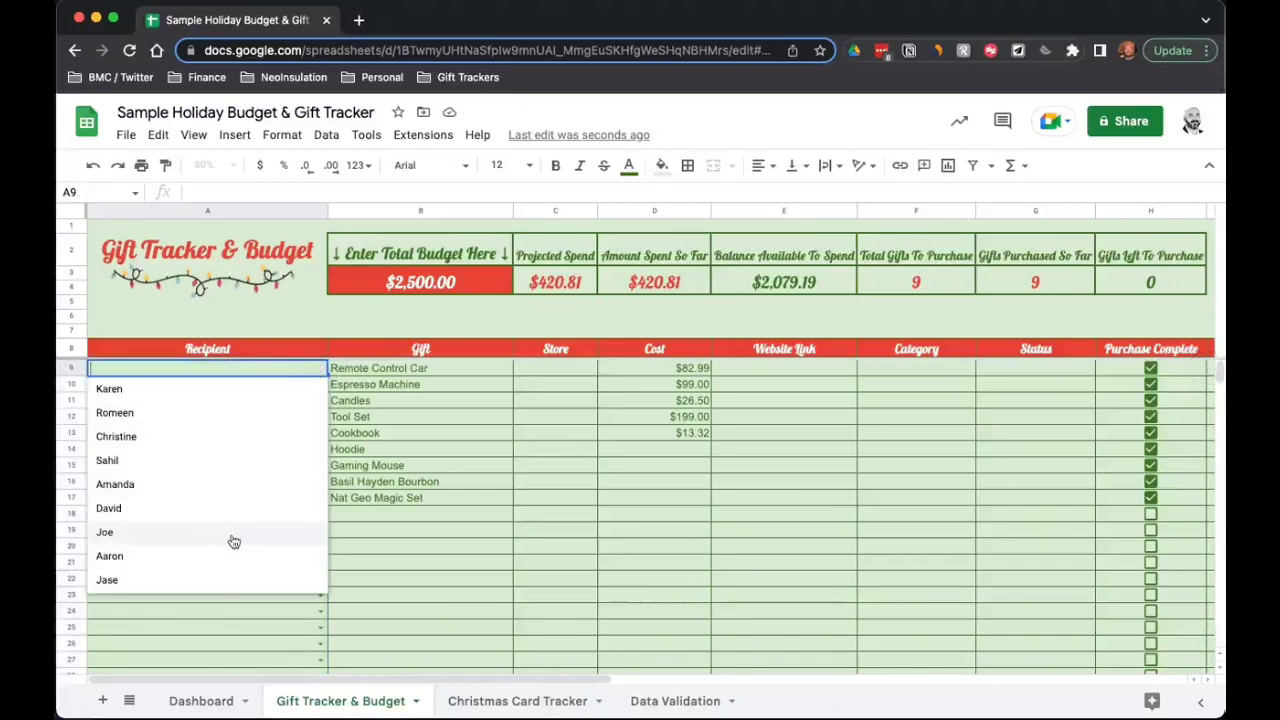
left_click(374, 408)
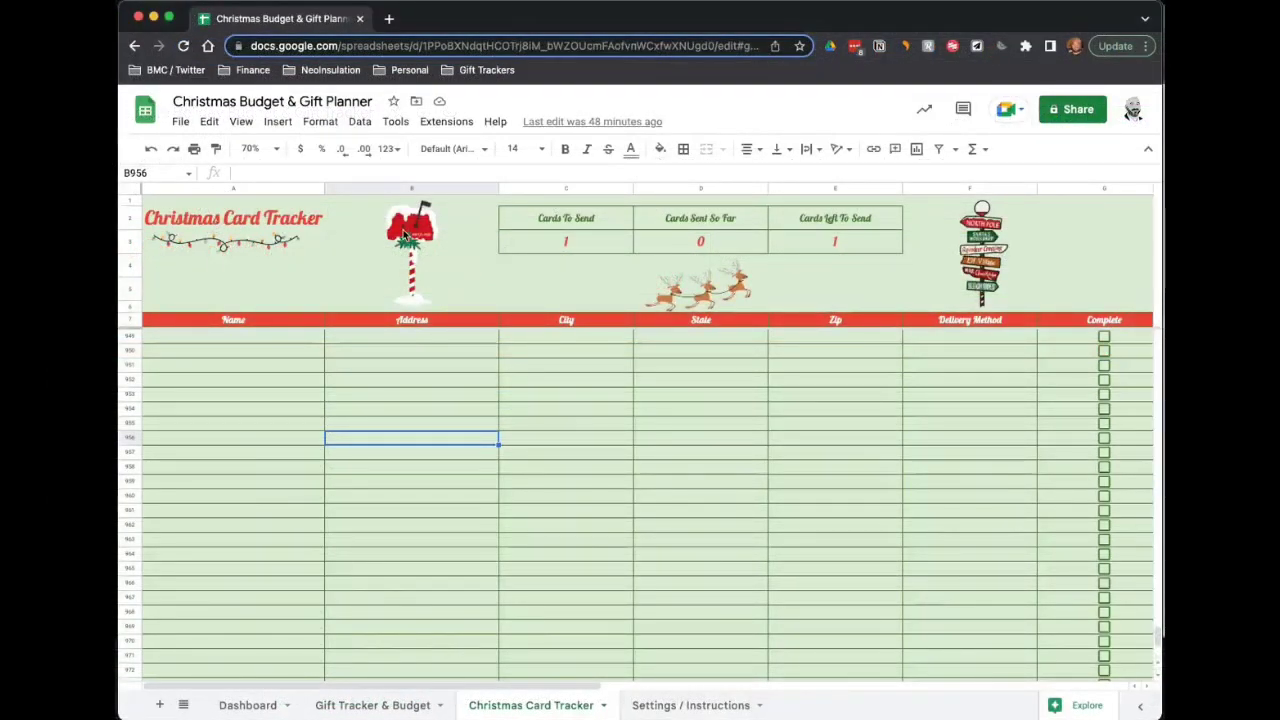
Step: Inspect the C3 COUNTA, D3 COUNTIF and E3 =C3-D3 card count formulas, then review the card list
left_click(404, 232)
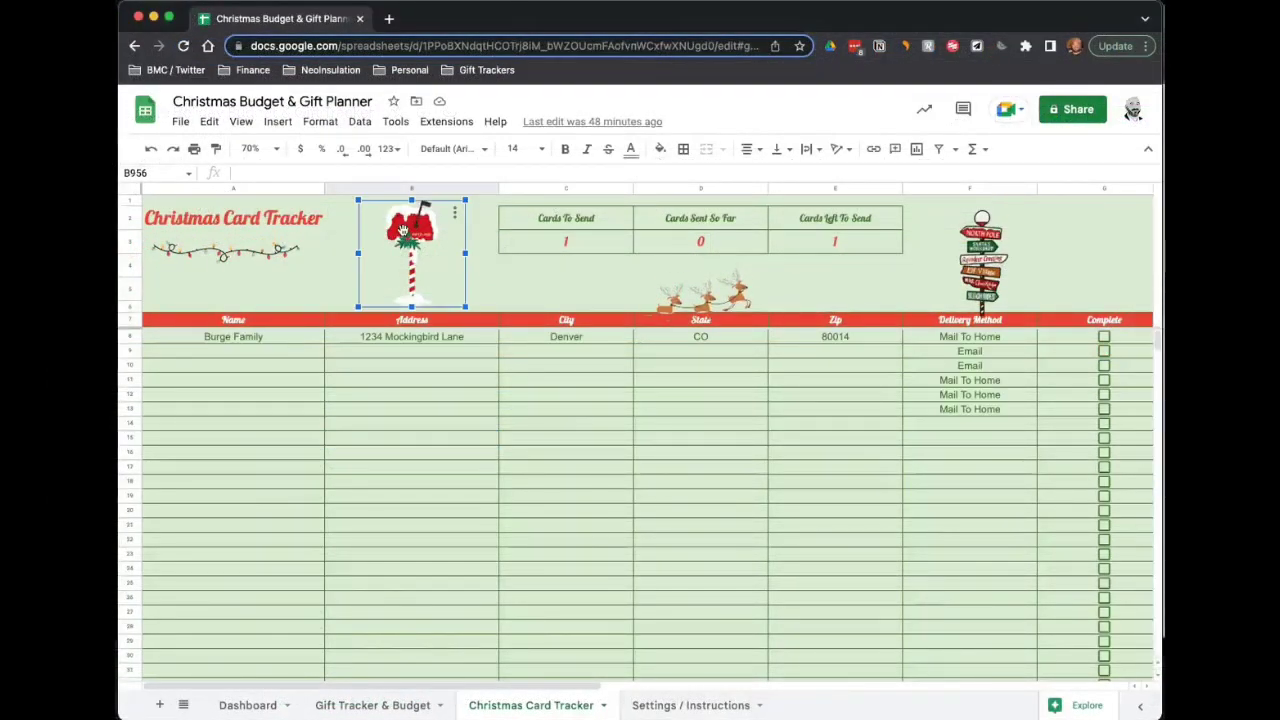
left_click(578, 218)
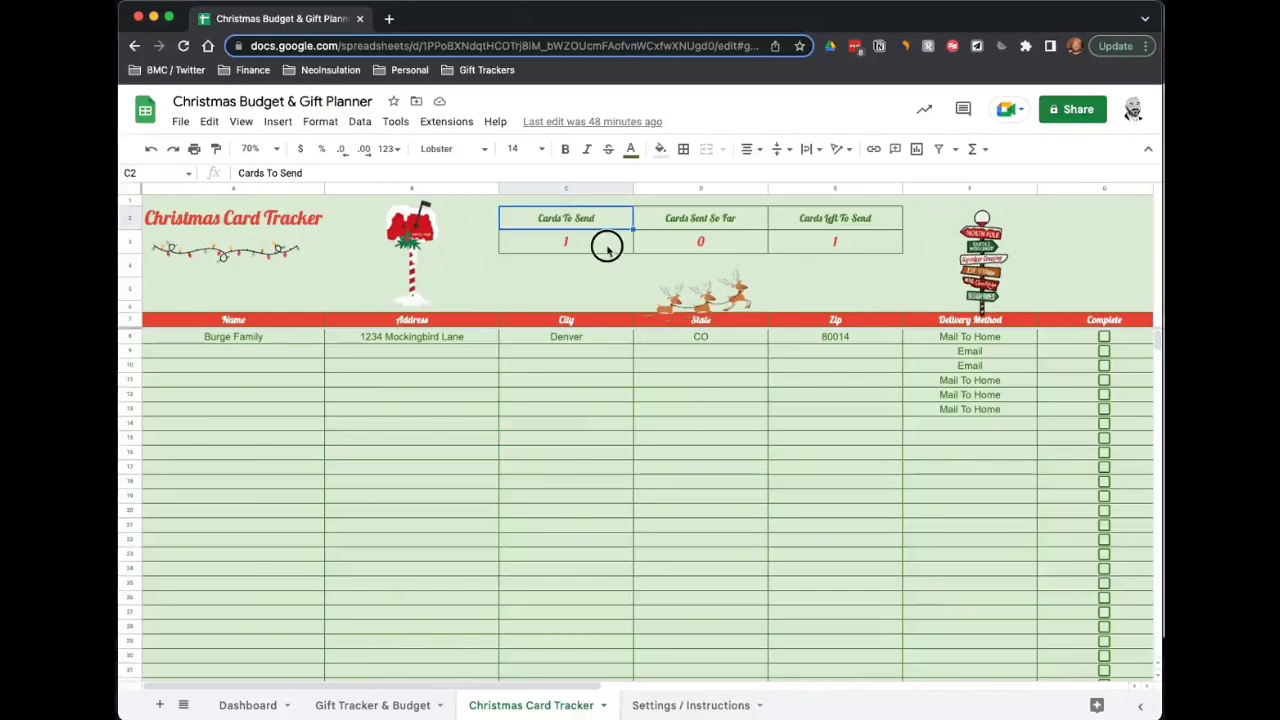
double_click(606, 245)
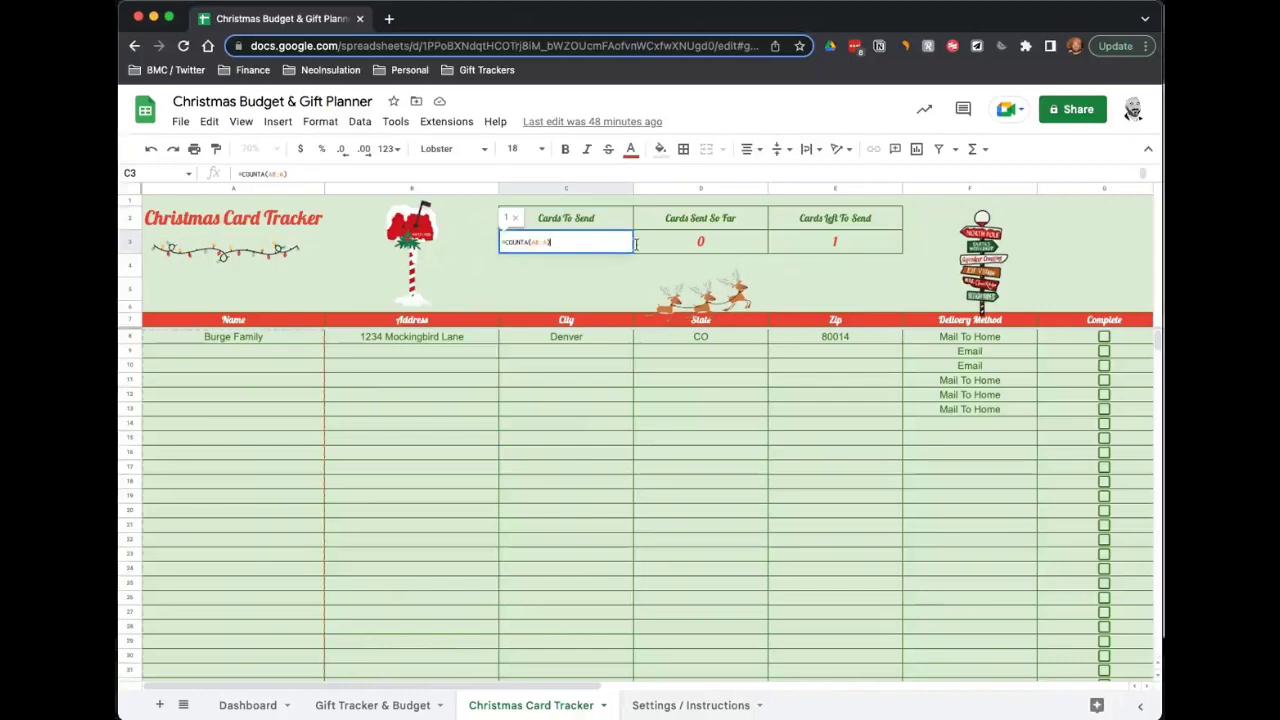
double_click(743, 243)
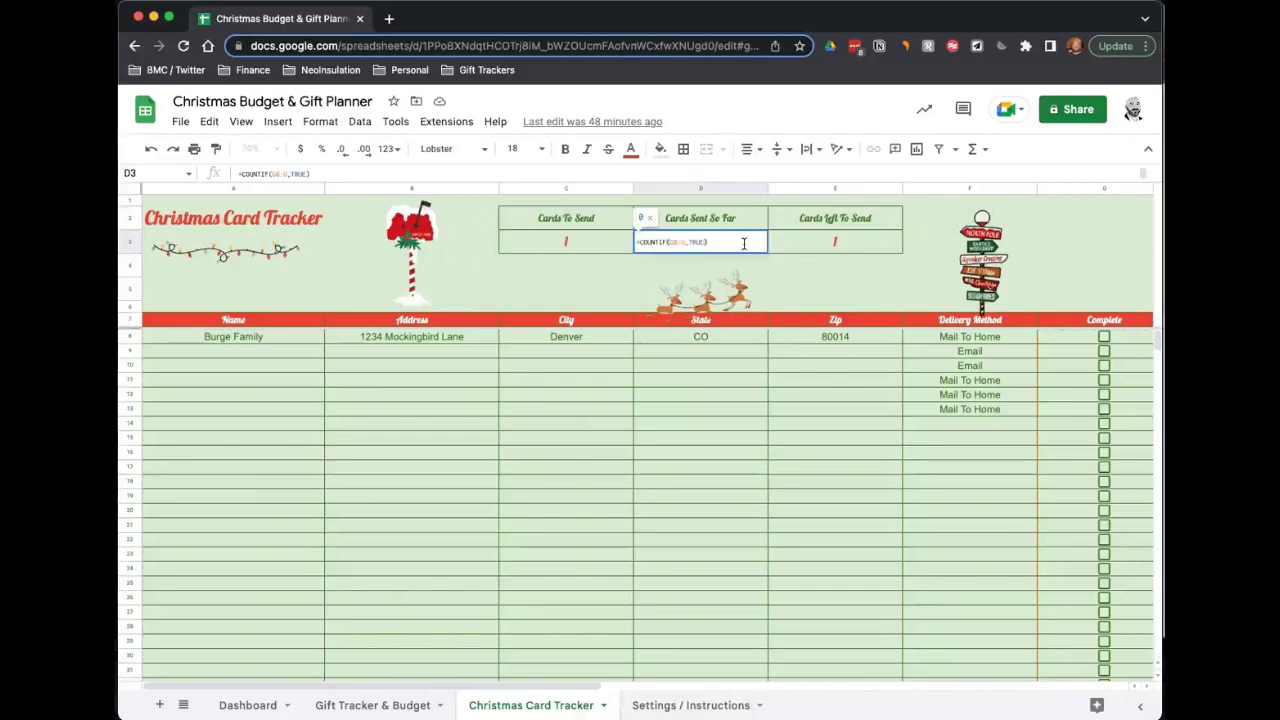
double_click(873, 242)
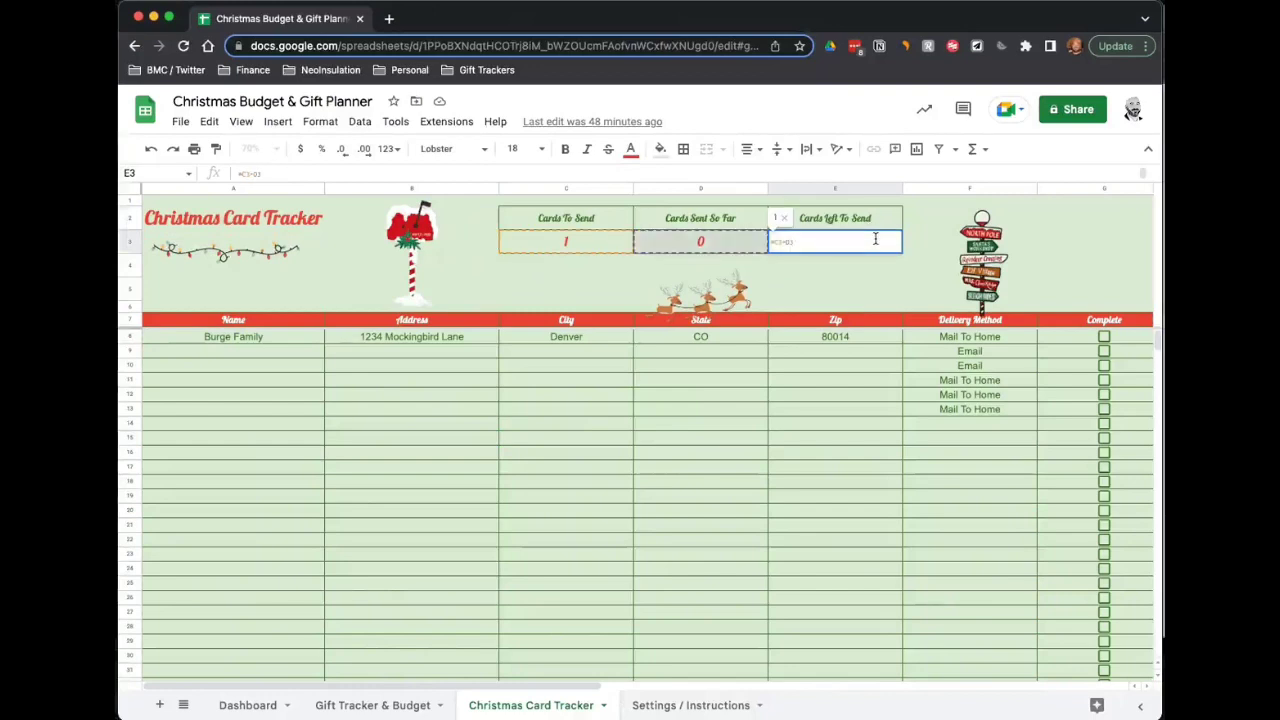
key("Return")
scroll(462, 409, "down", 1)
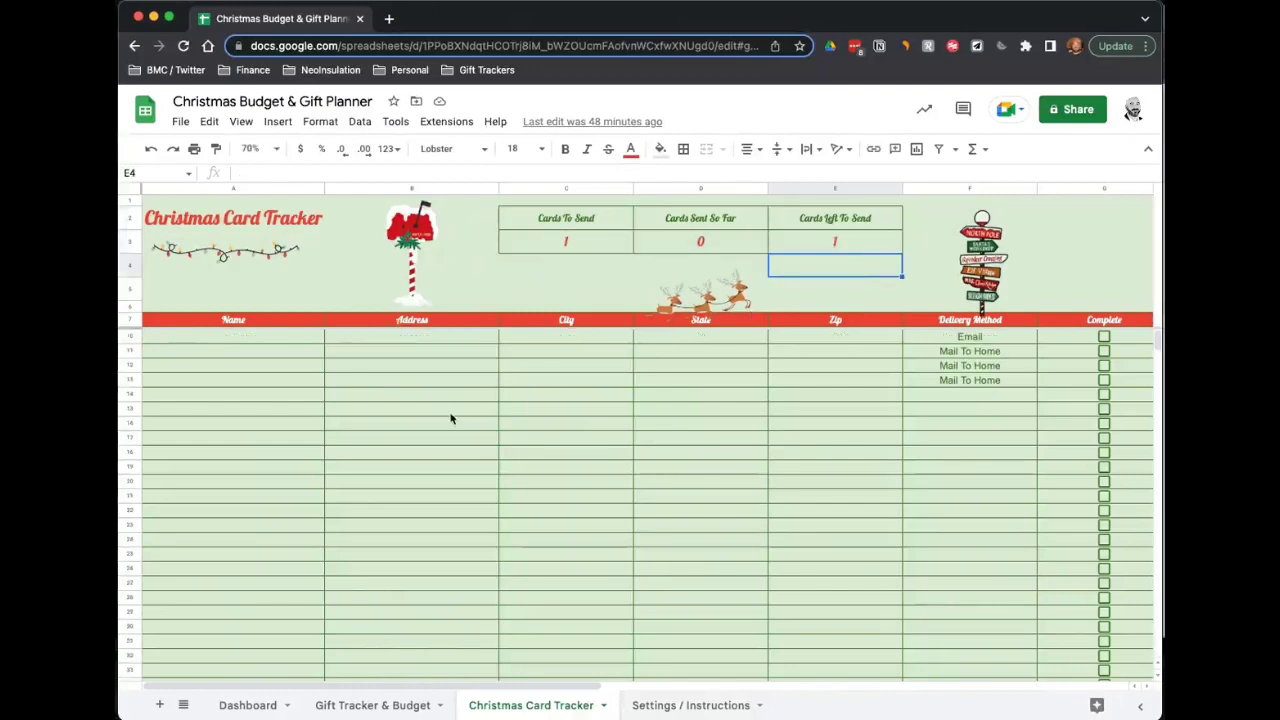
scroll(455, 415, "down", 5)
scroll(450, 419, "down", 5)
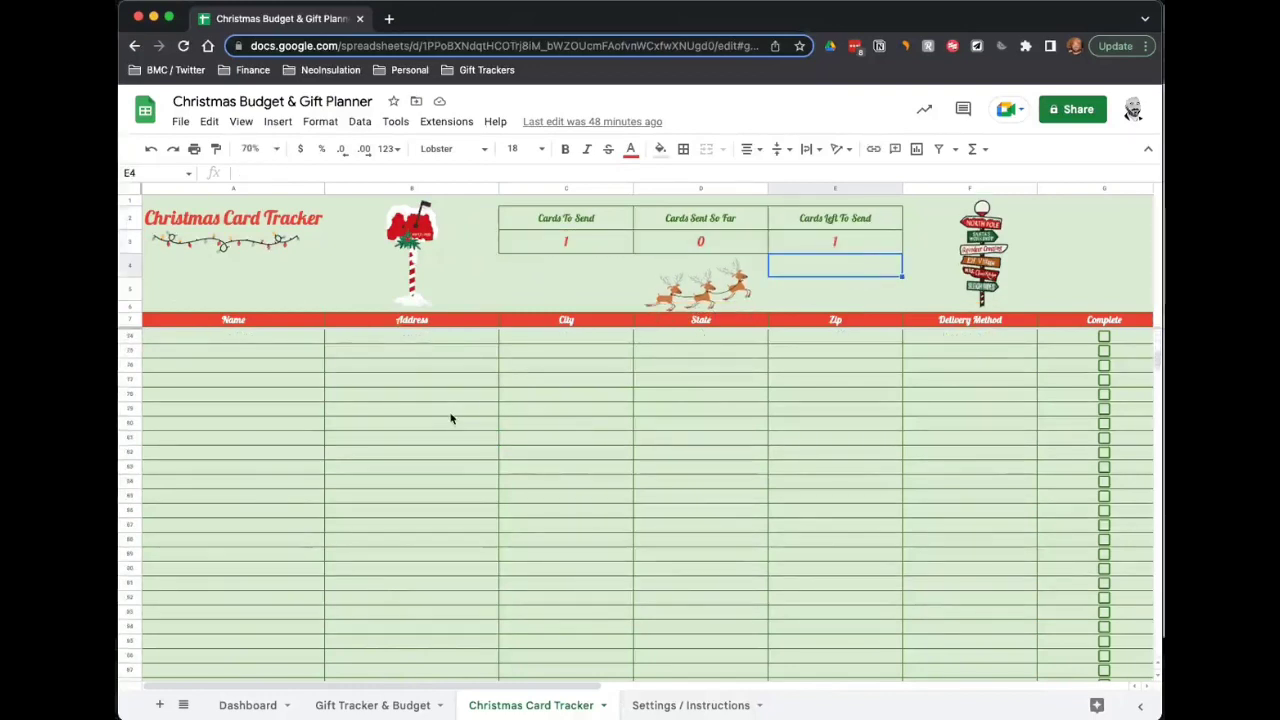
scroll(450, 419, "up", 10)
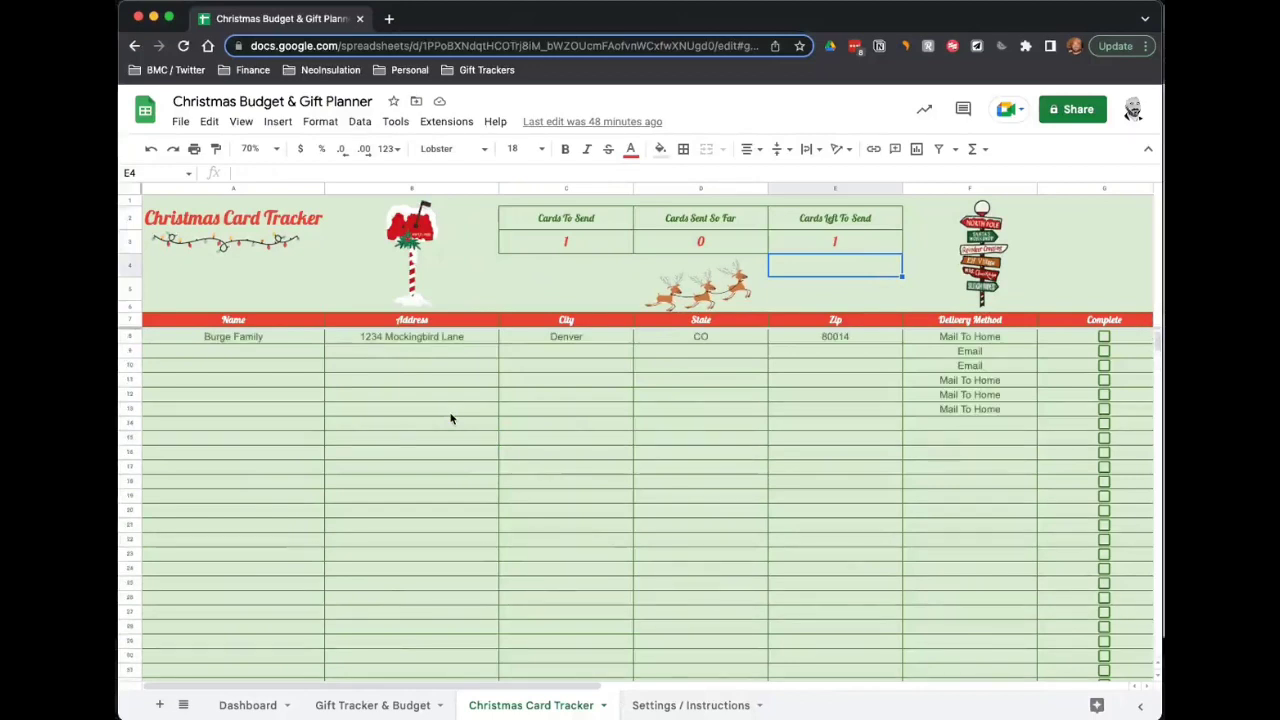
left_click(734, 365)
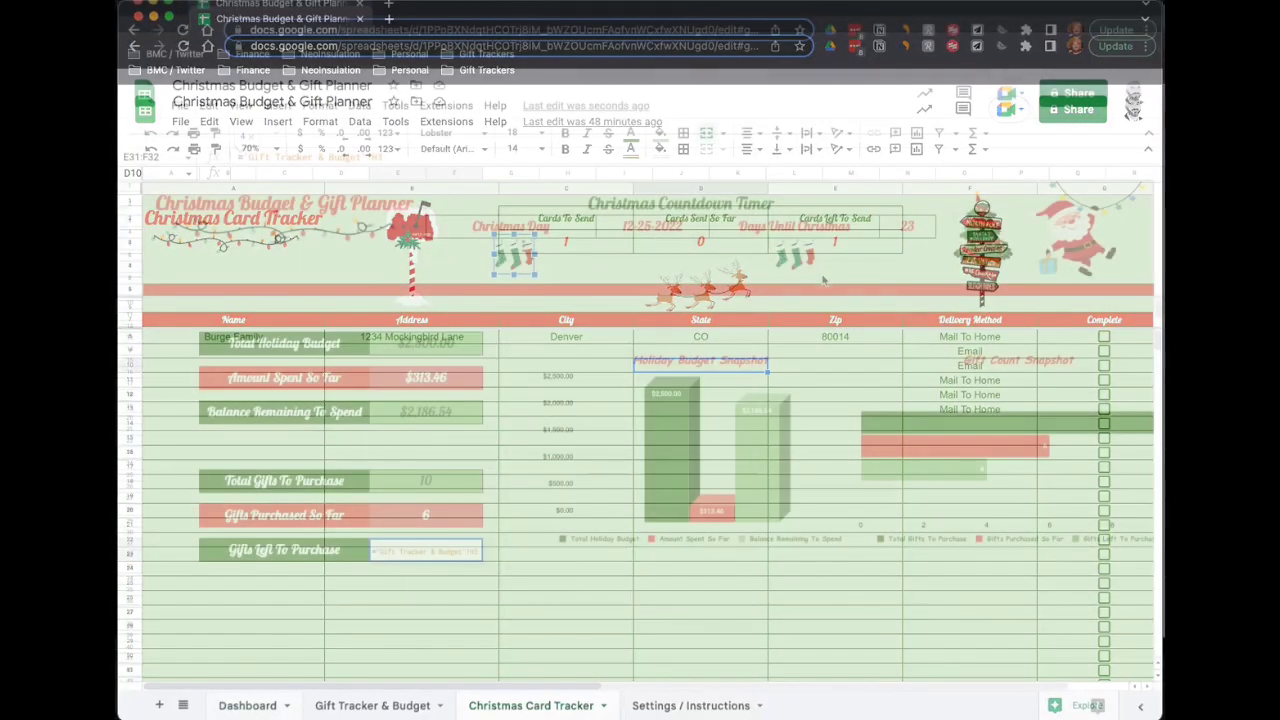
Step: Check the budget links in E13, E16 and E19 to the Gift Tracker & Budget totals
left_click(984, 230)
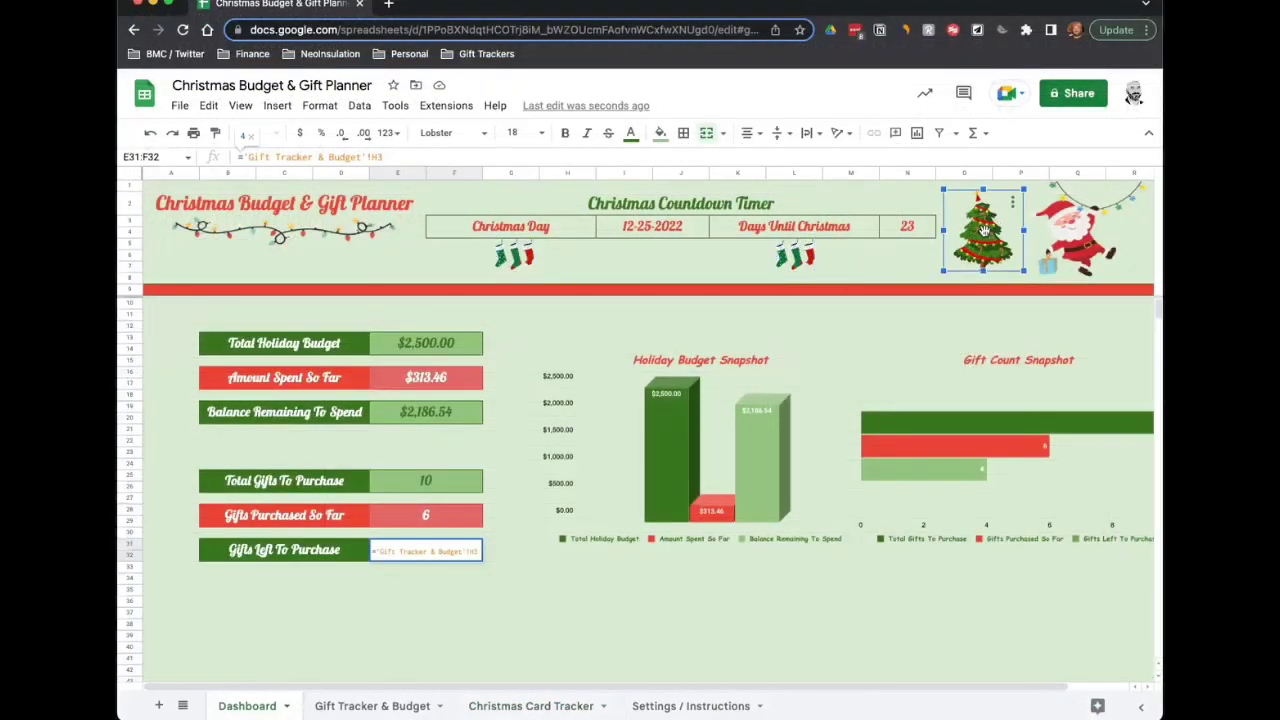
left_click(468, 342)
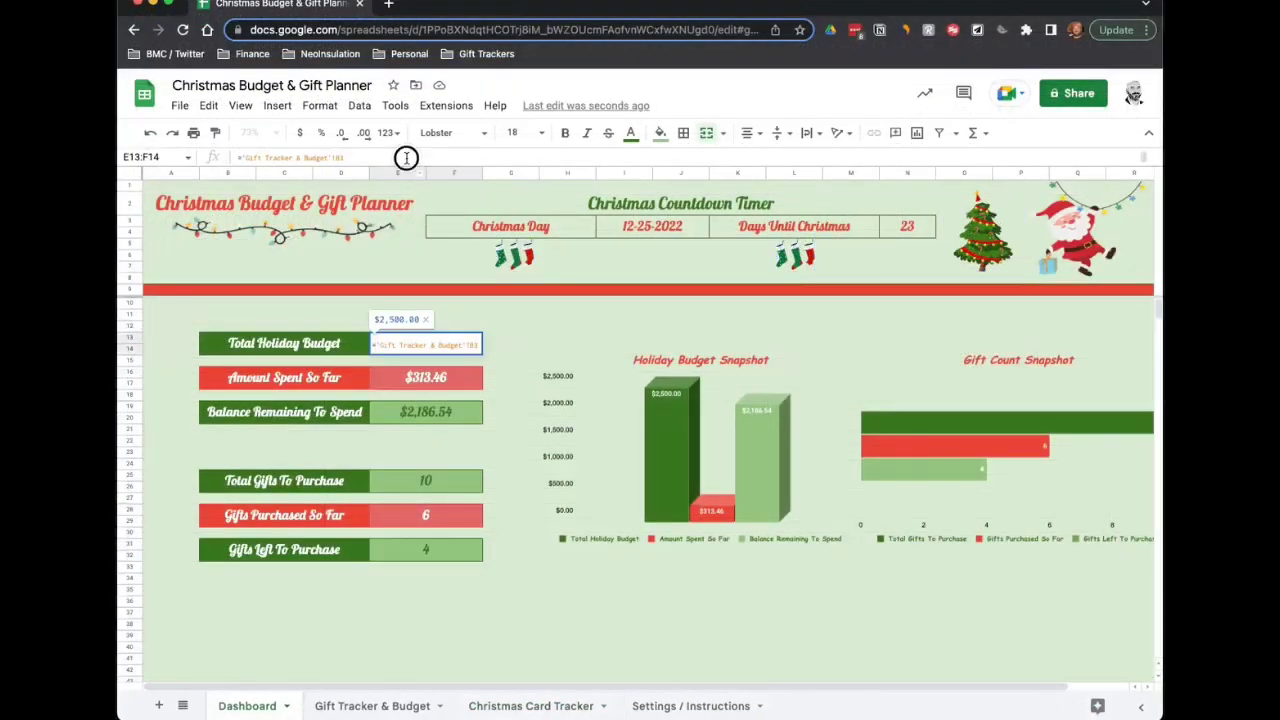
left_click(406, 157)
double_click(458, 380)
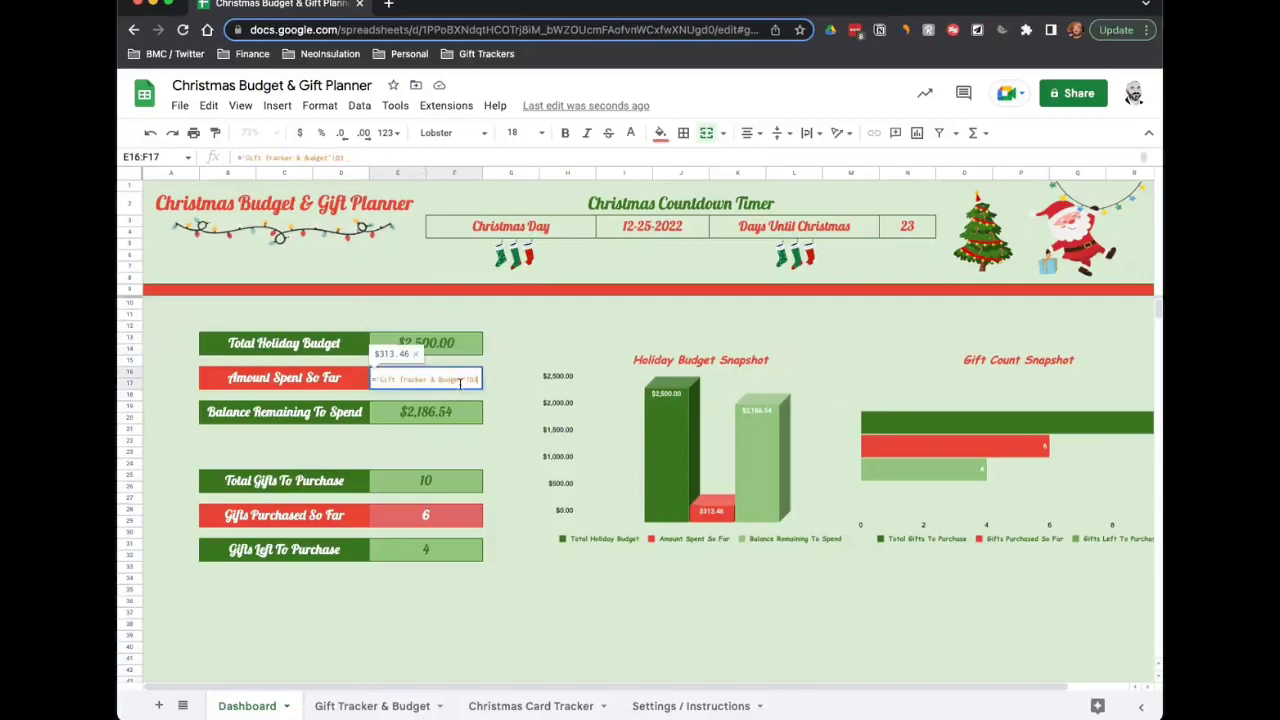
left_click(410, 158)
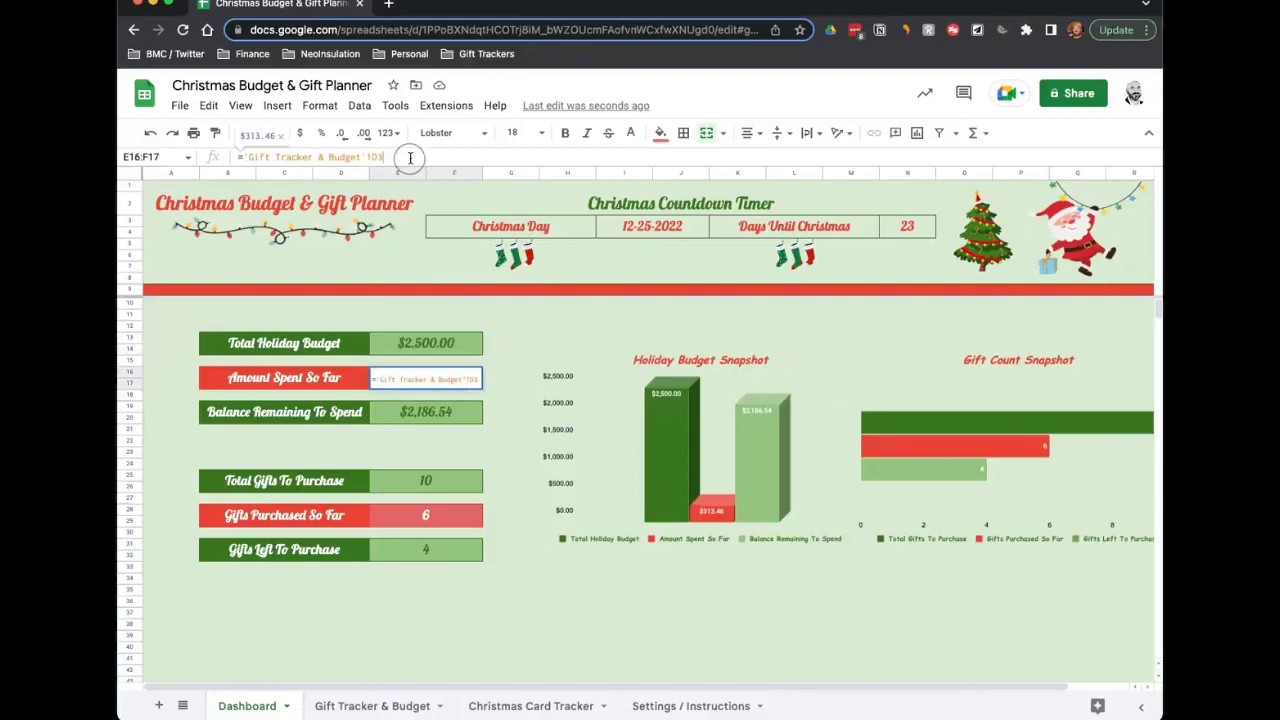
double_click(465, 415)
left_click(406, 158)
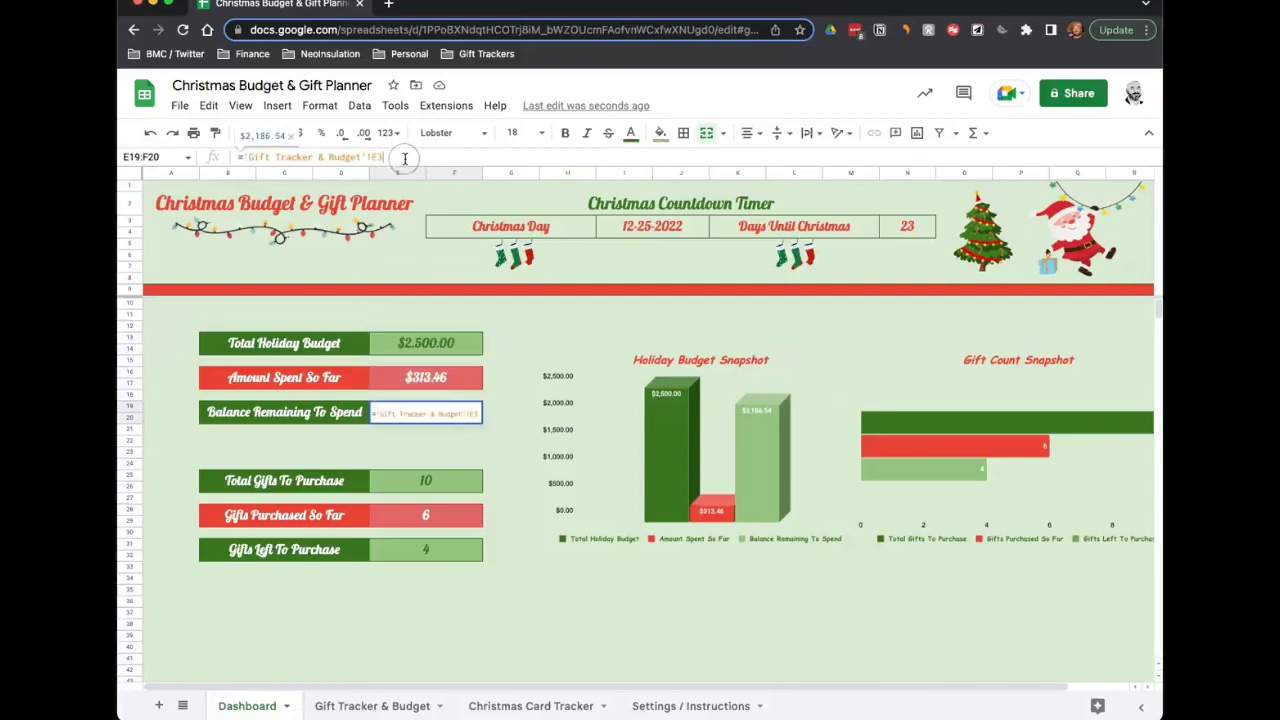
Step: Check the gift count links in E25, E28 and E31, then open the Holiday Budget Snapshot chart
double_click(478, 483)
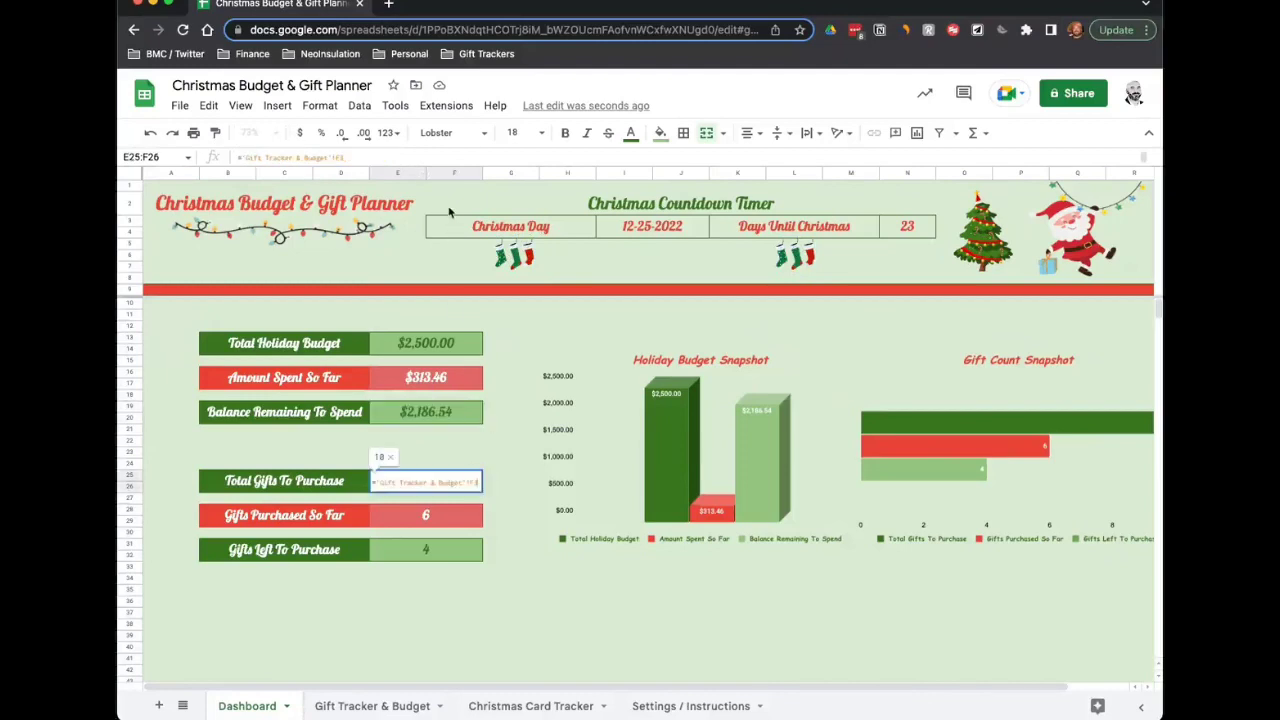
double_click(462, 516)
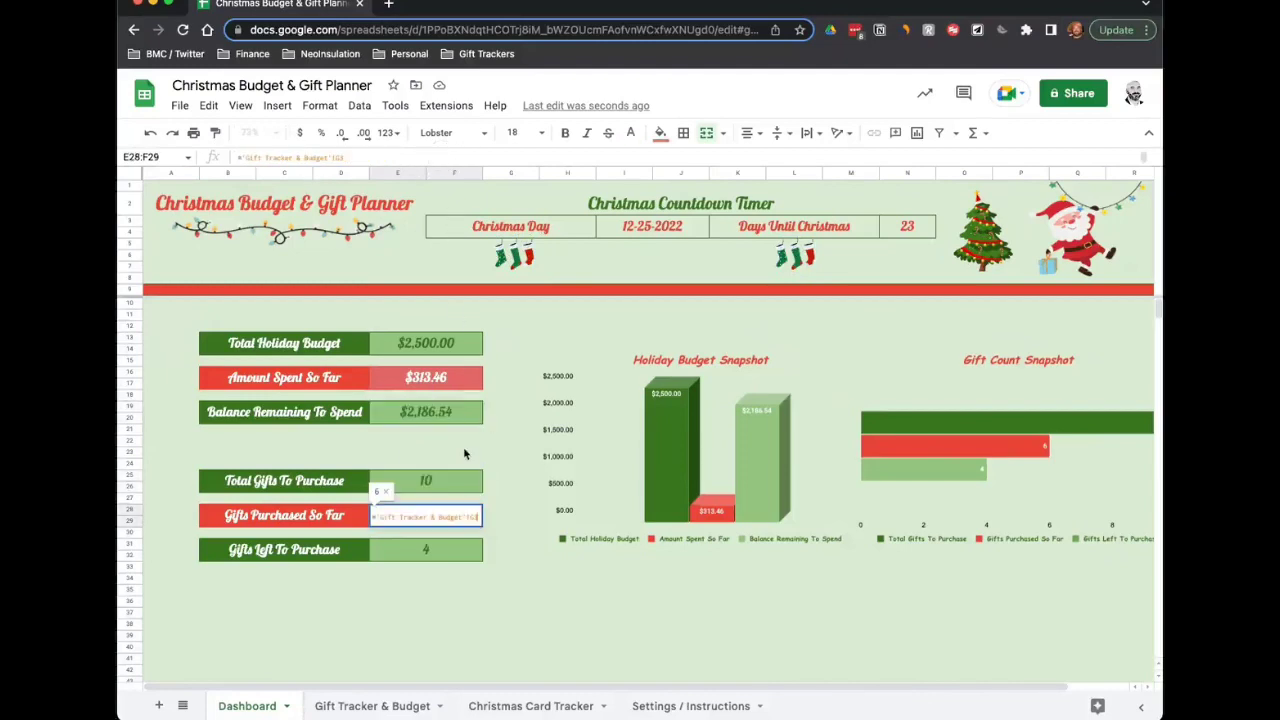
left_click(437, 157)
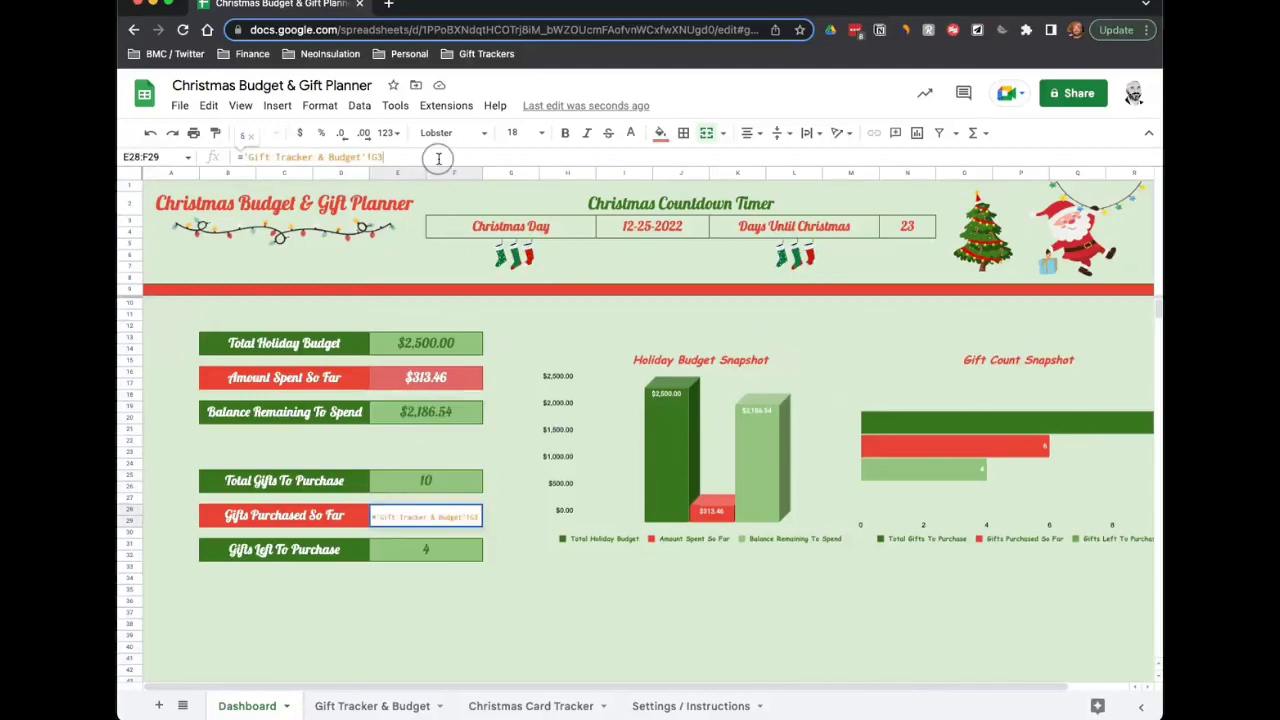
double_click(470, 548)
left_click(437, 157)
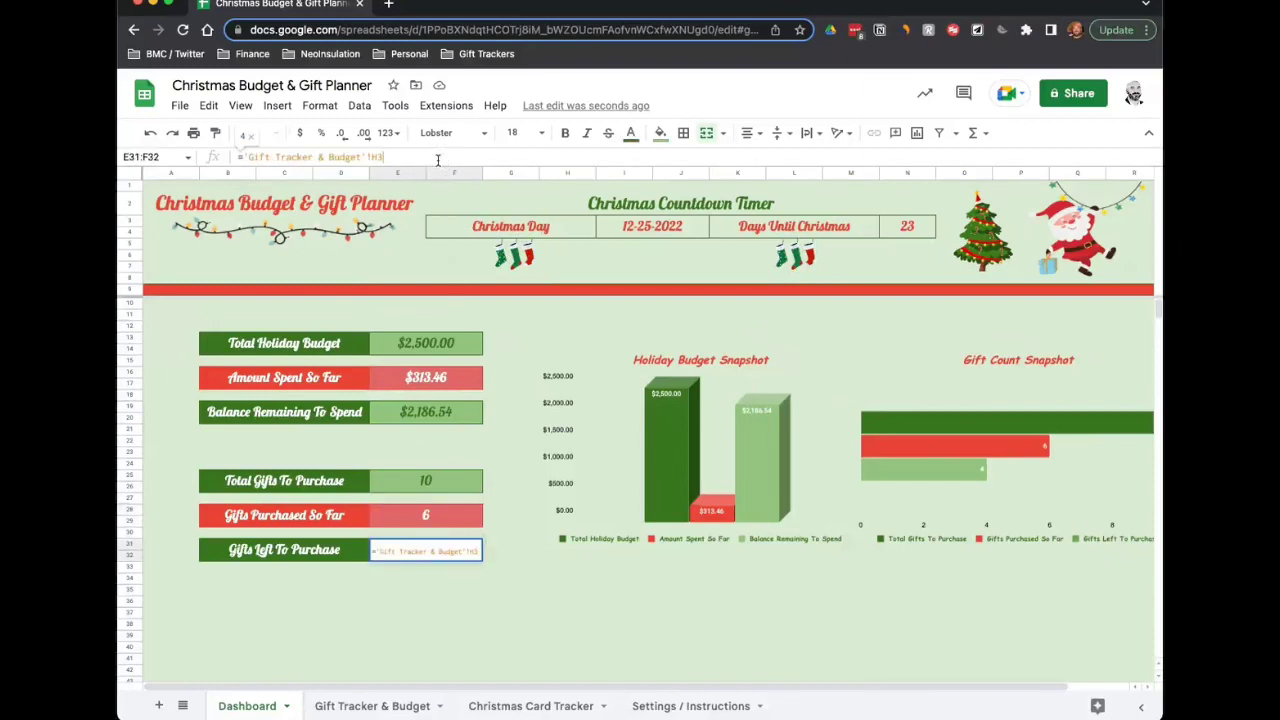
double_click(614, 397)
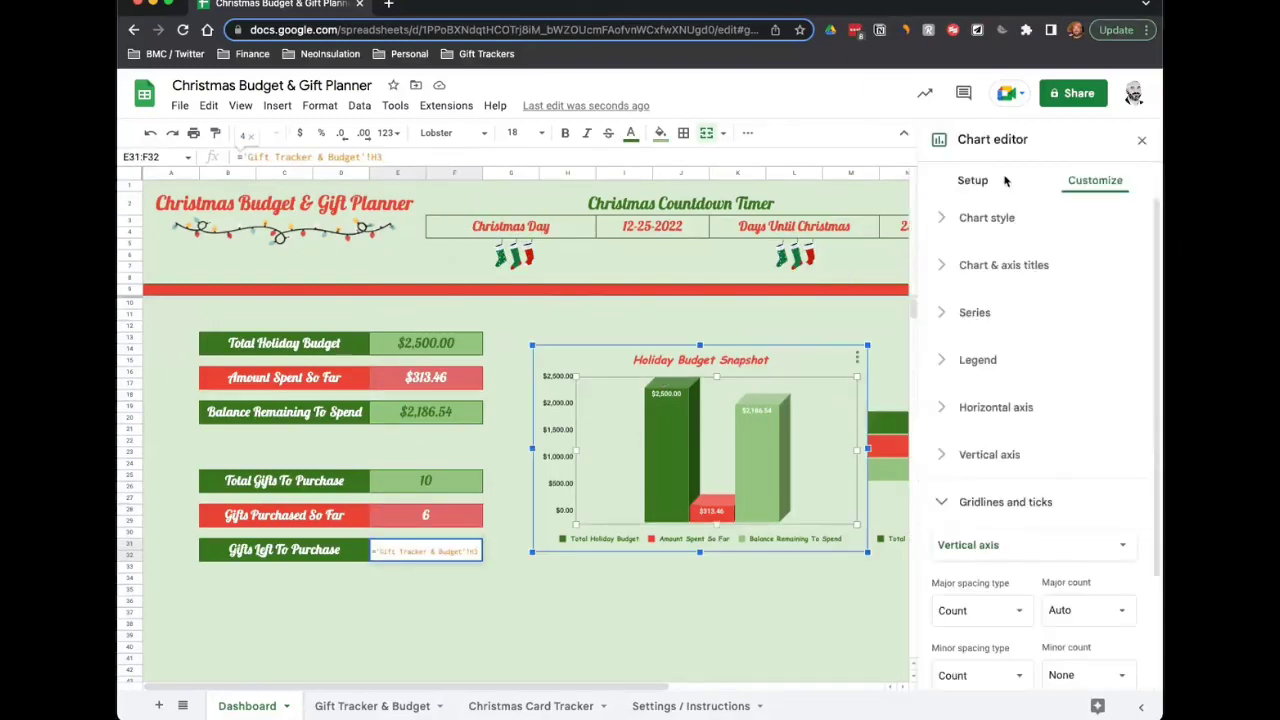
Step: View the Holiday Budget chart's B2:E4 range and Gift Count chart's F2:H4 range, then close Chart editor
left_click(968, 180)
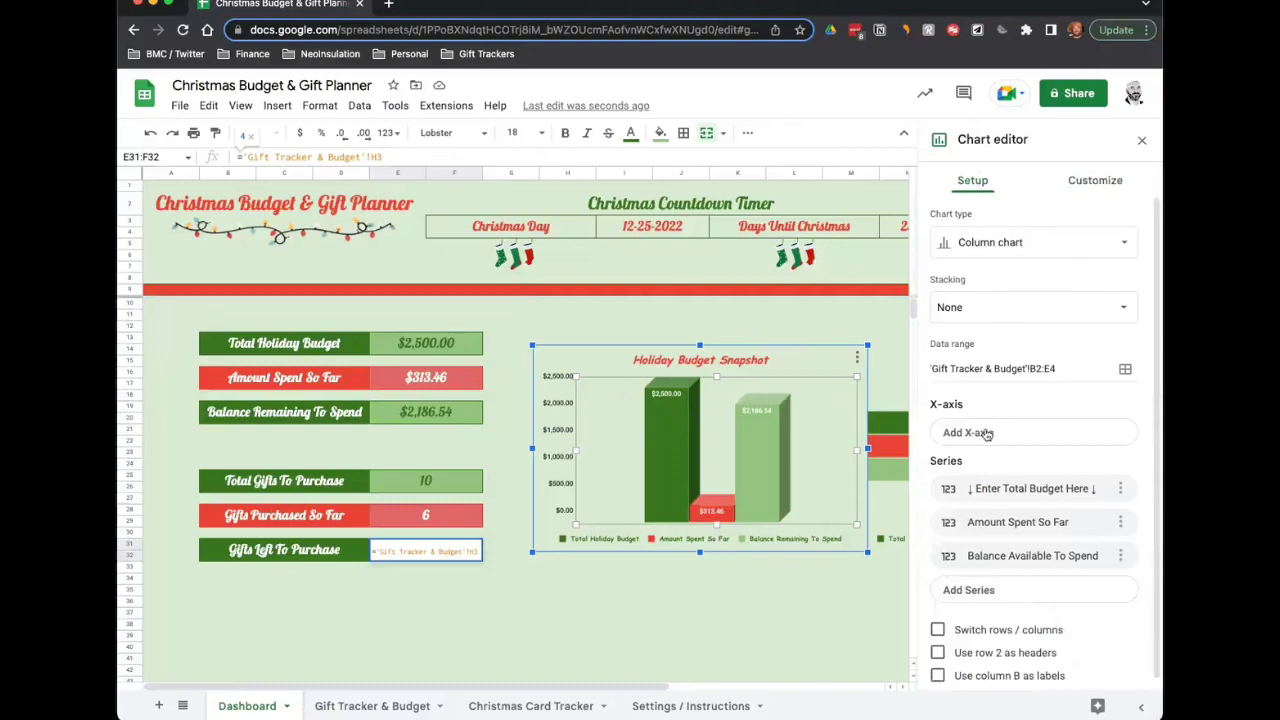
left_click(851, 304)
left_click(905, 351)
double_click(905, 351)
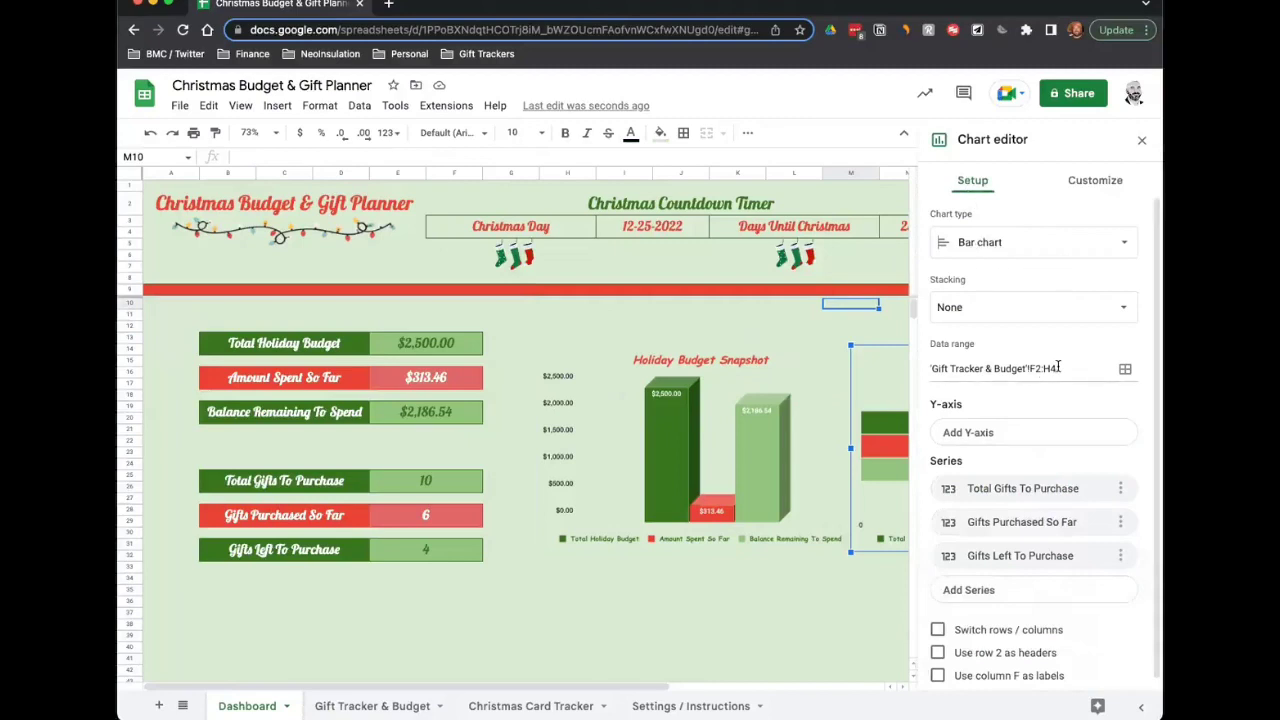
left_click(817, 341)
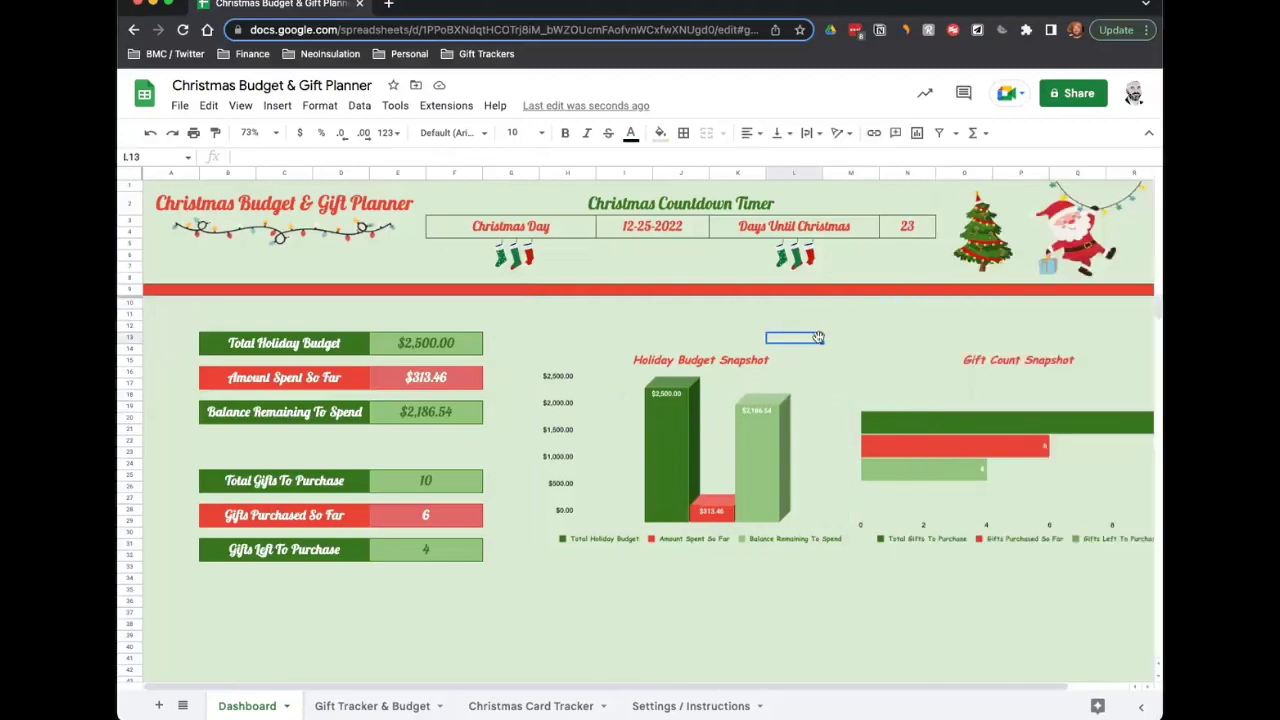